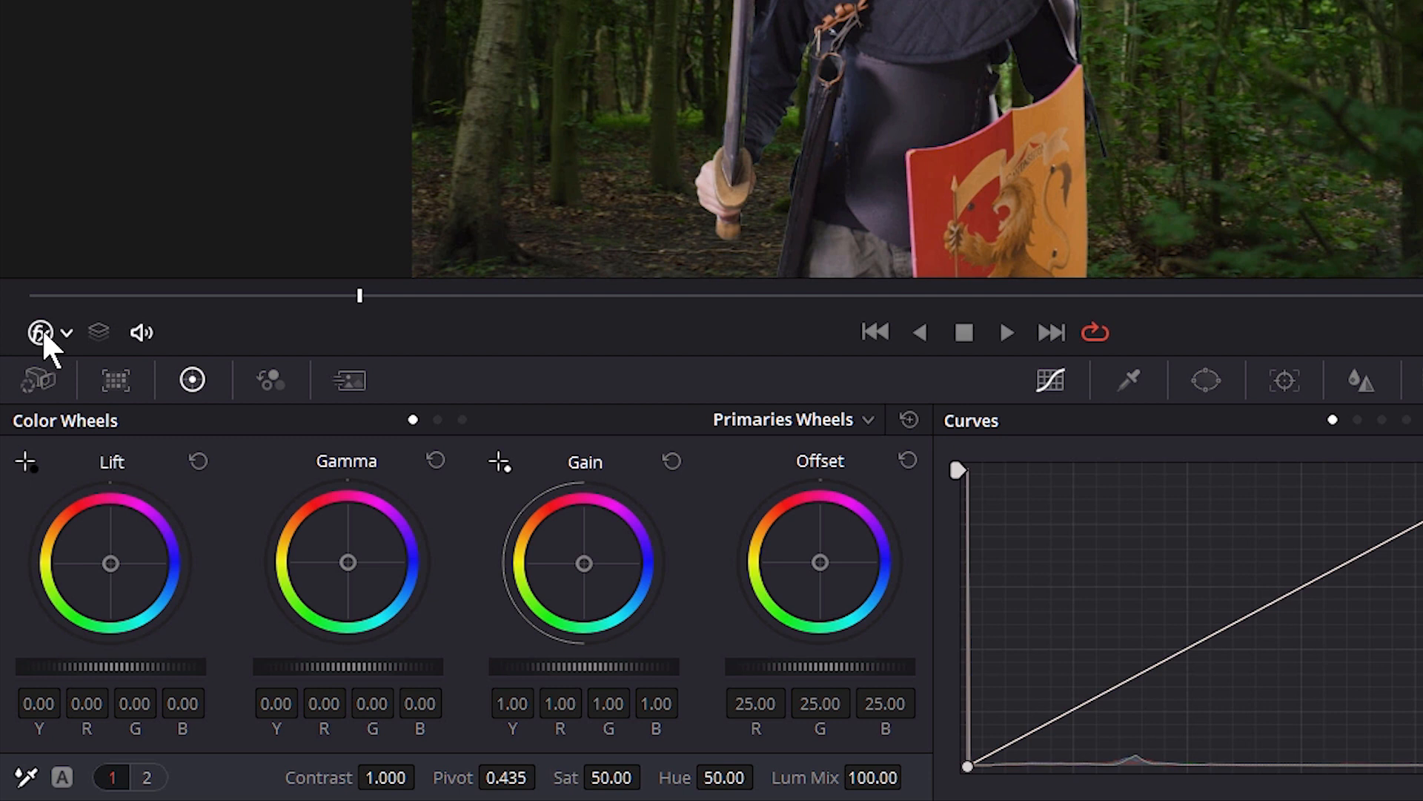
# Step: Turn off the viewer's OpenFX overlay and expand the Outside Mask settings of BCC Primatte Studio
pyautogui.click(42, 333)
pyautogui.click(102, 373)
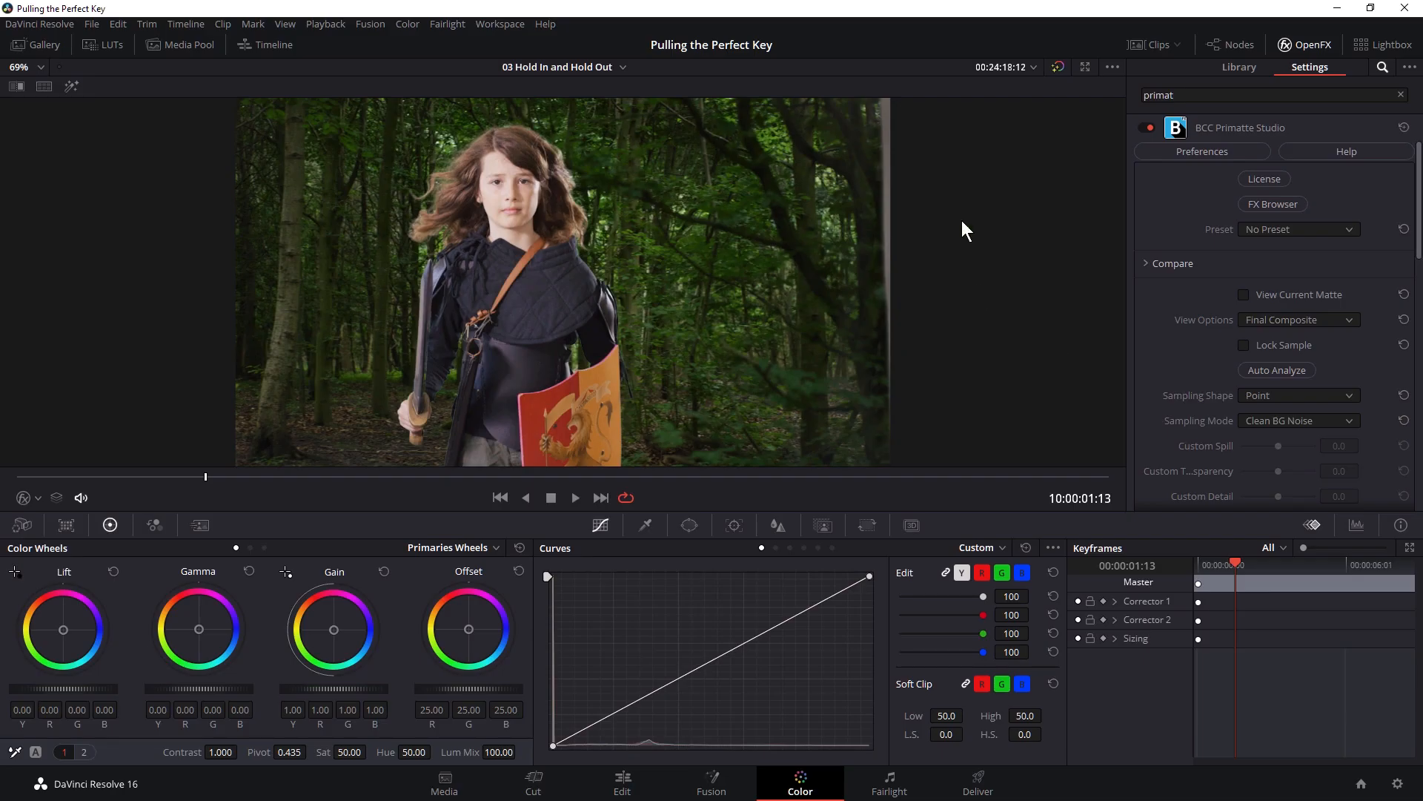
pyautogui.moveTo(1420, 195); pyautogui.dragTo(1408, 406)
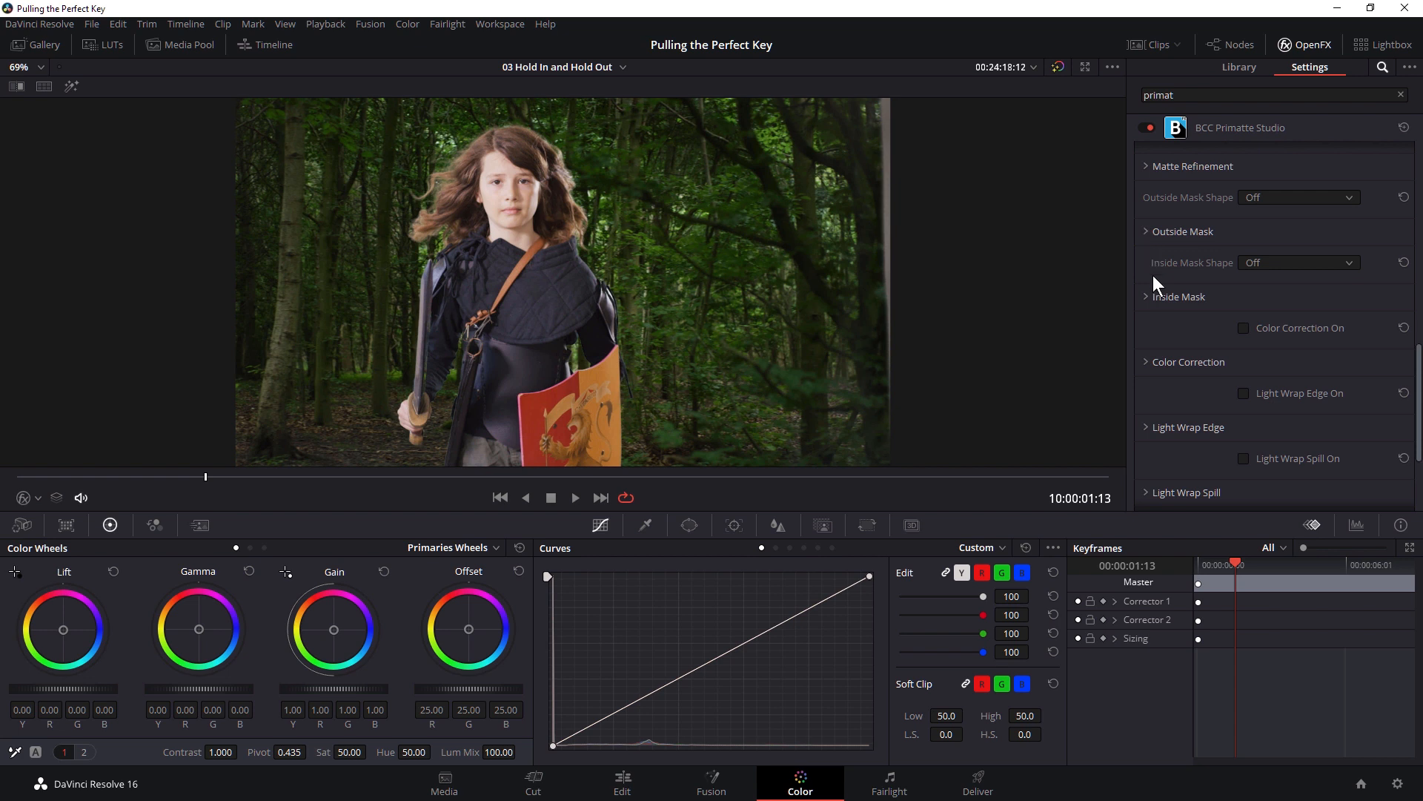
pyautogui.click(1145, 231)
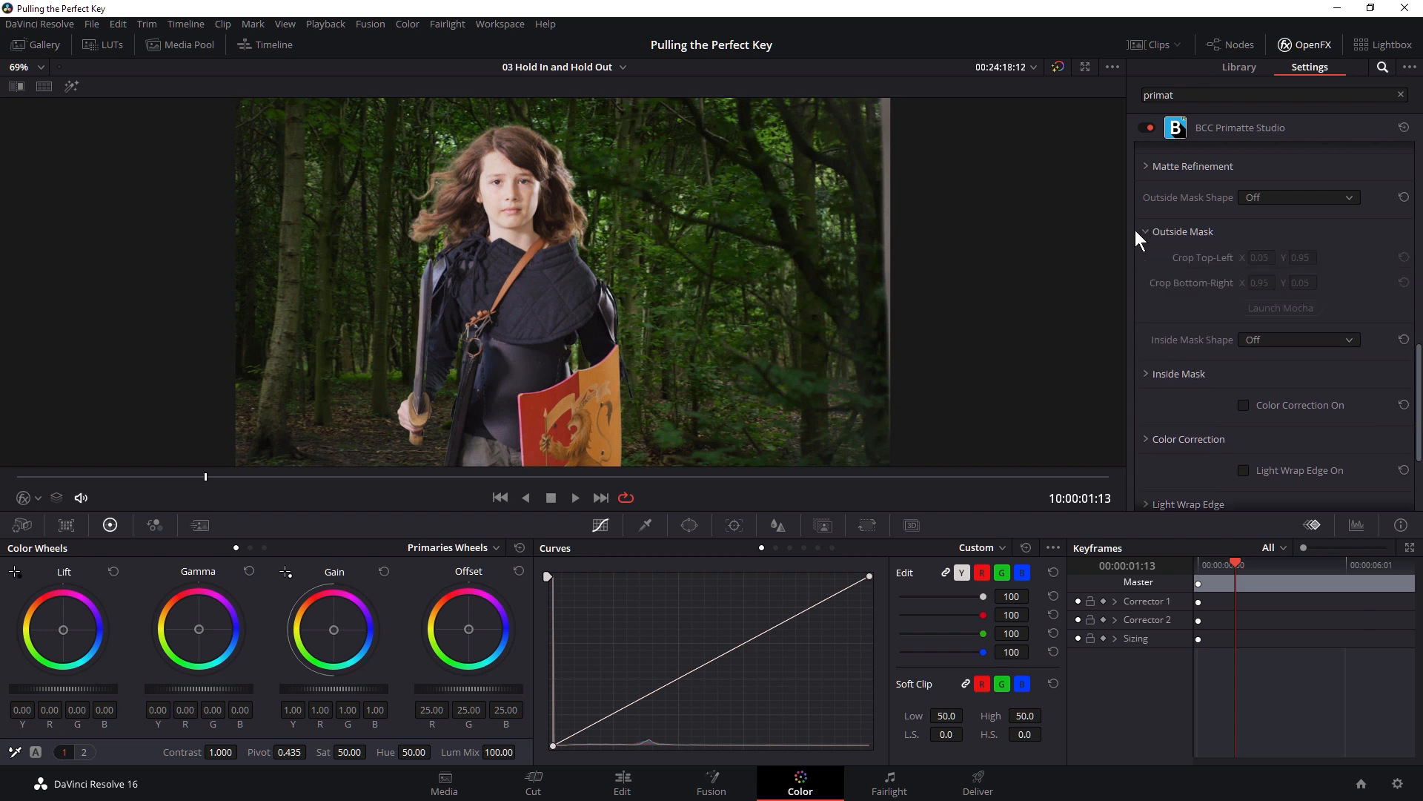
# Step: Review the Outside Mask Shape options and briefly bypass the key to inspect the edges of the unkeyed green screen footage
pyautogui.click(1288, 198)
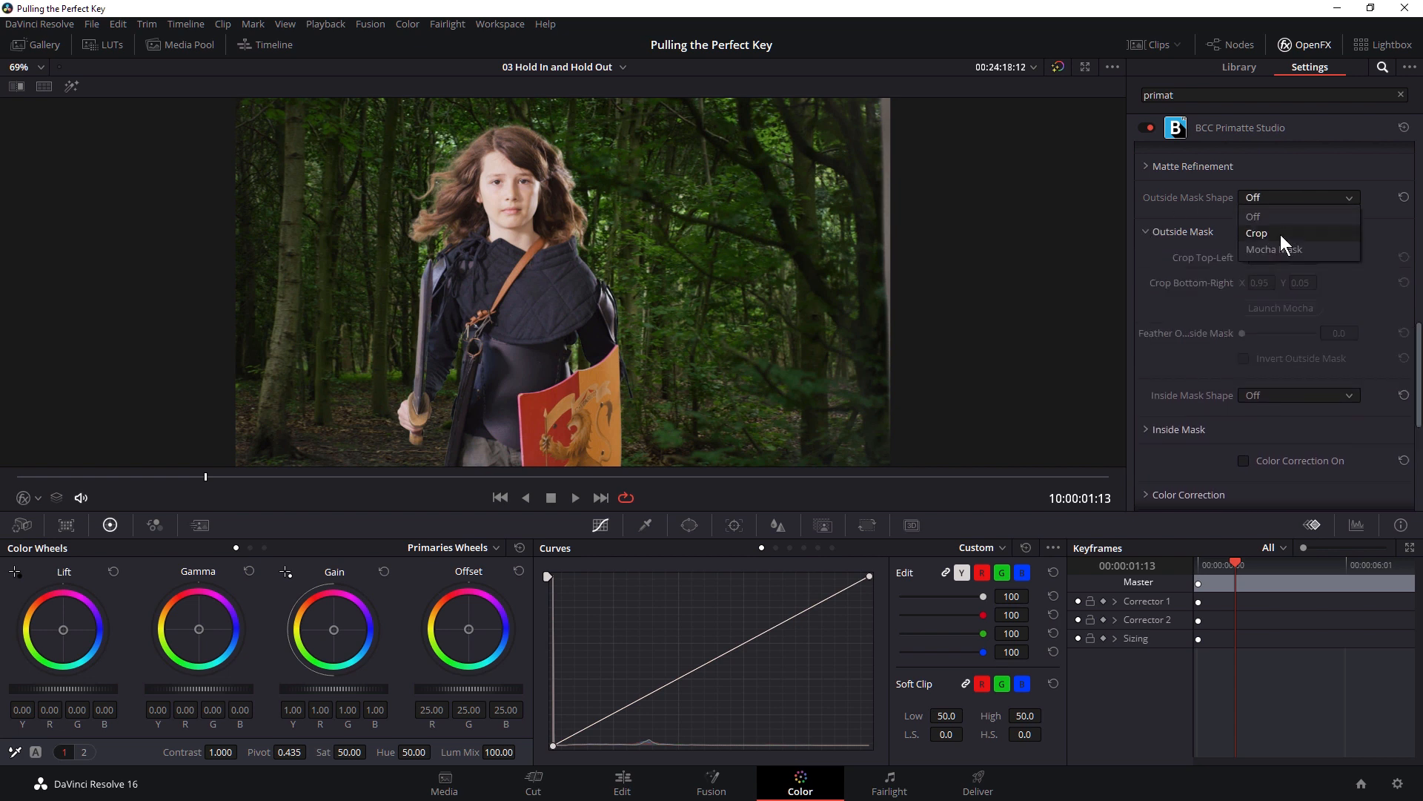
pyautogui.click(1363, 229)
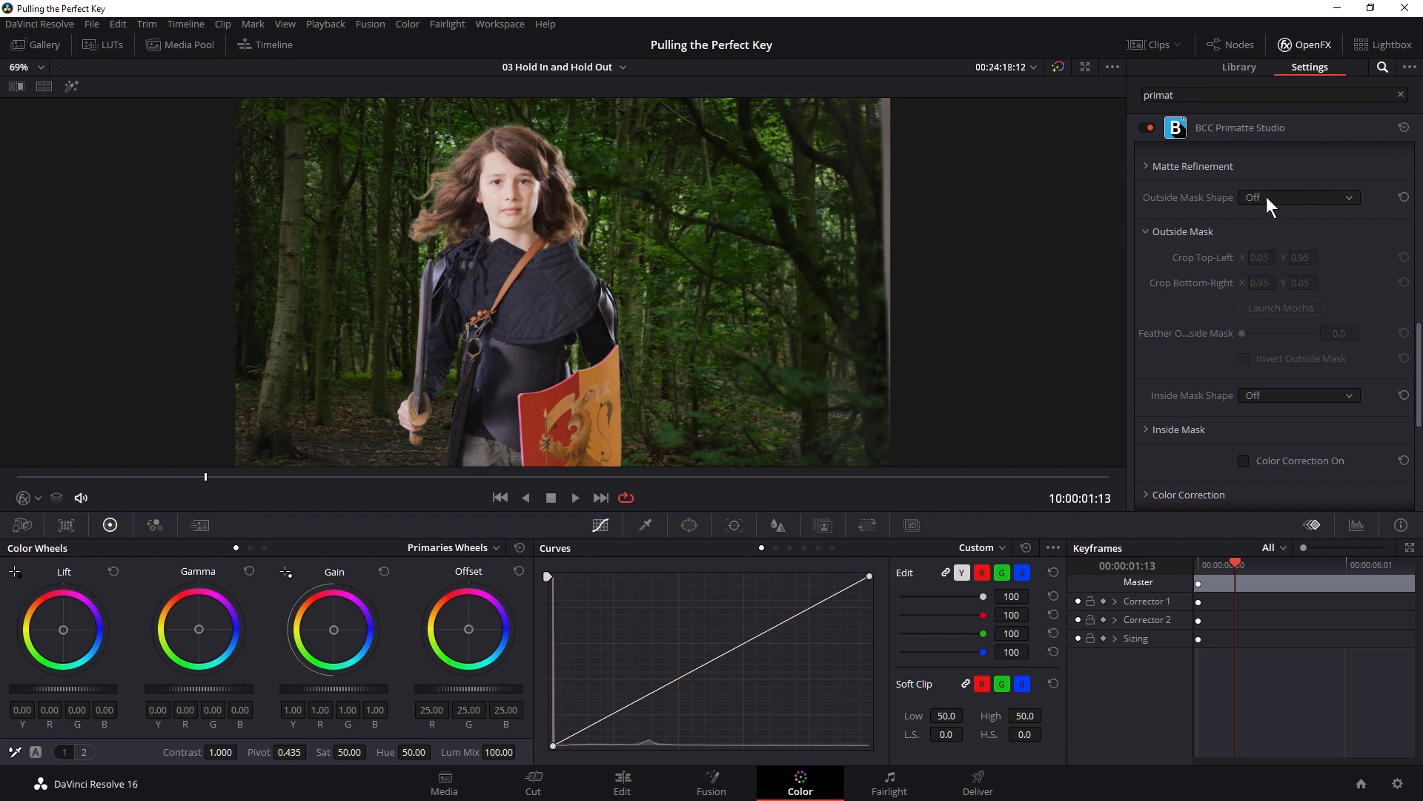
pyautogui.hotkey('ctrl', 'd')
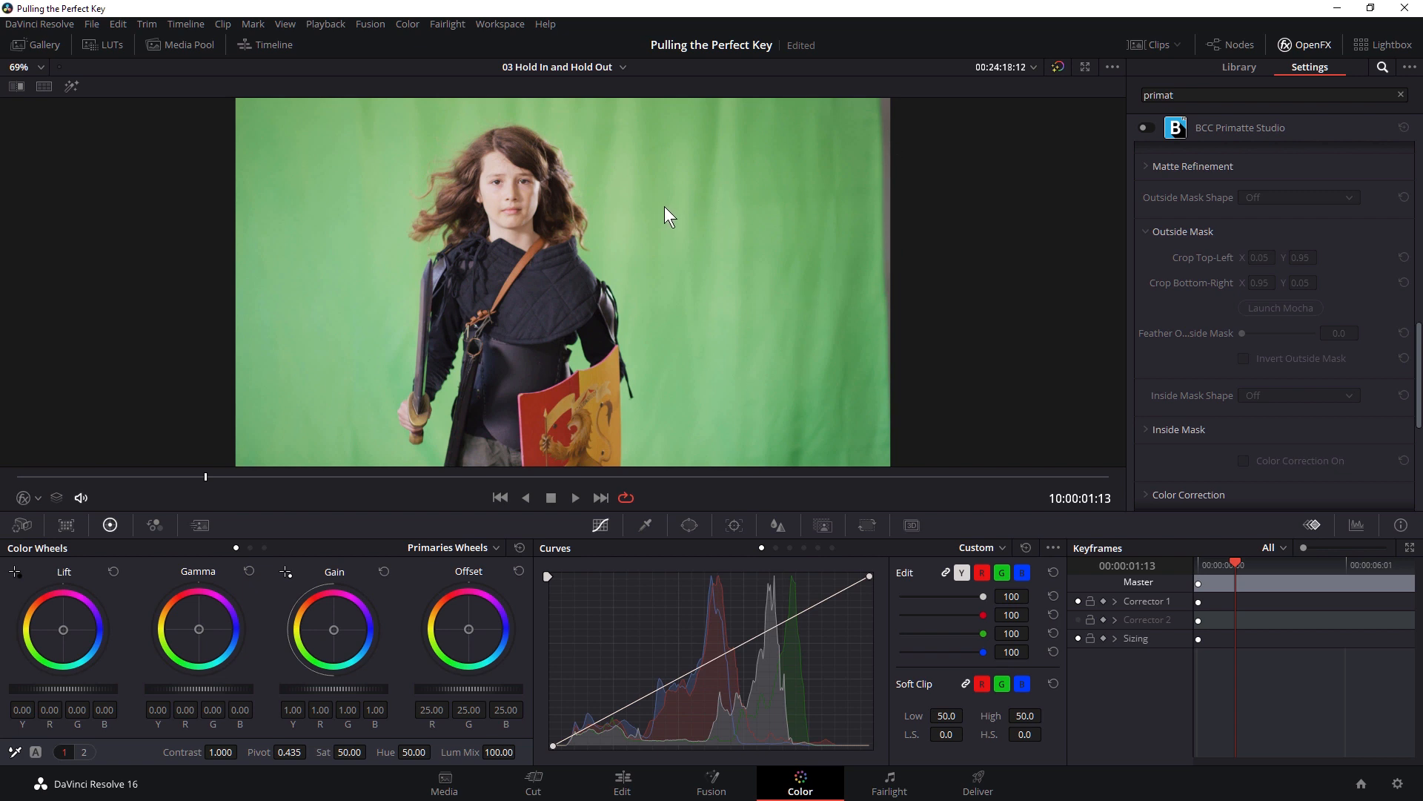
pyautogui.click(1146, 127)
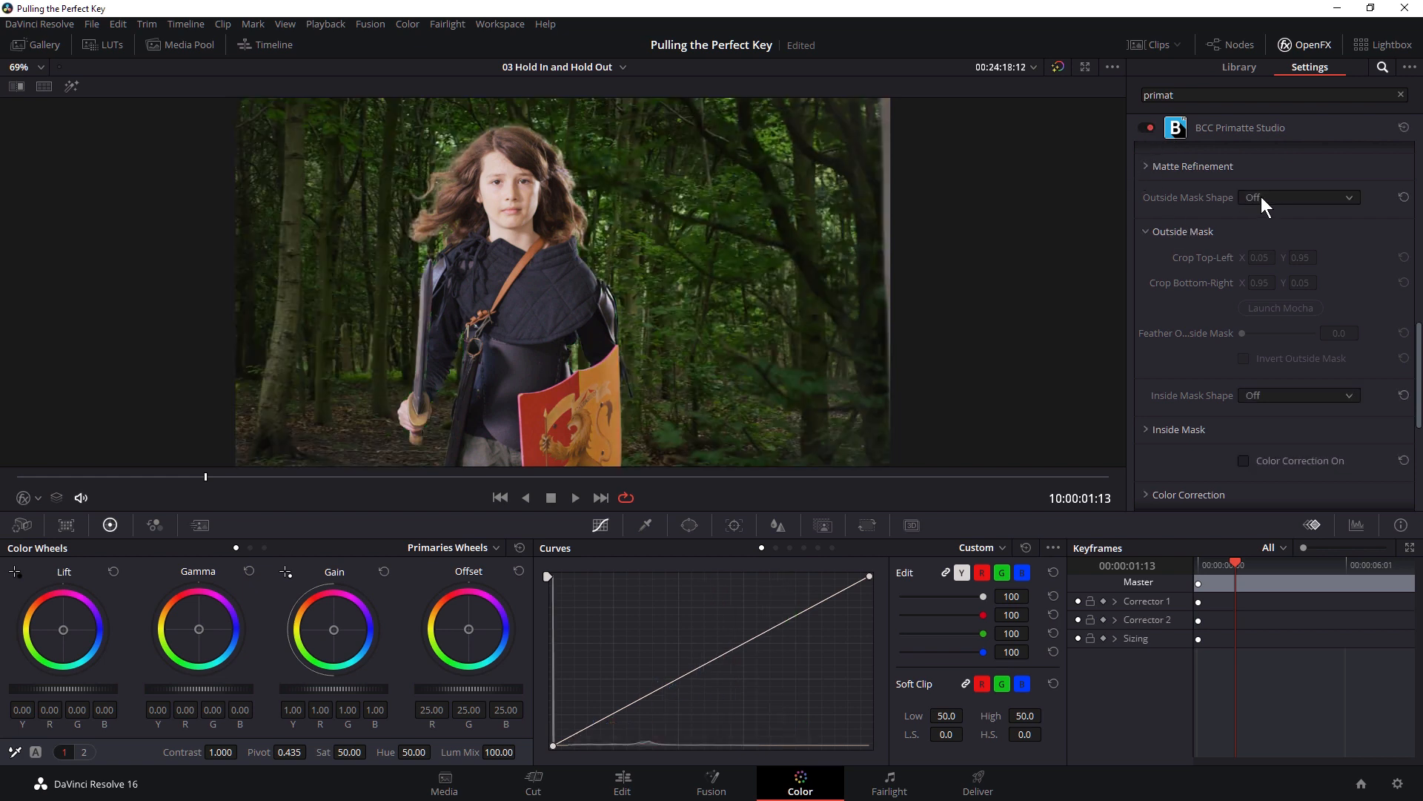
# Step: Crop the outside mask with the on-screen corner handles, top-left at about 0.20, 0.95 and bottom-right at about 0.71, -0.04, and hide the overlay
pyautogui.click(1290, 198)
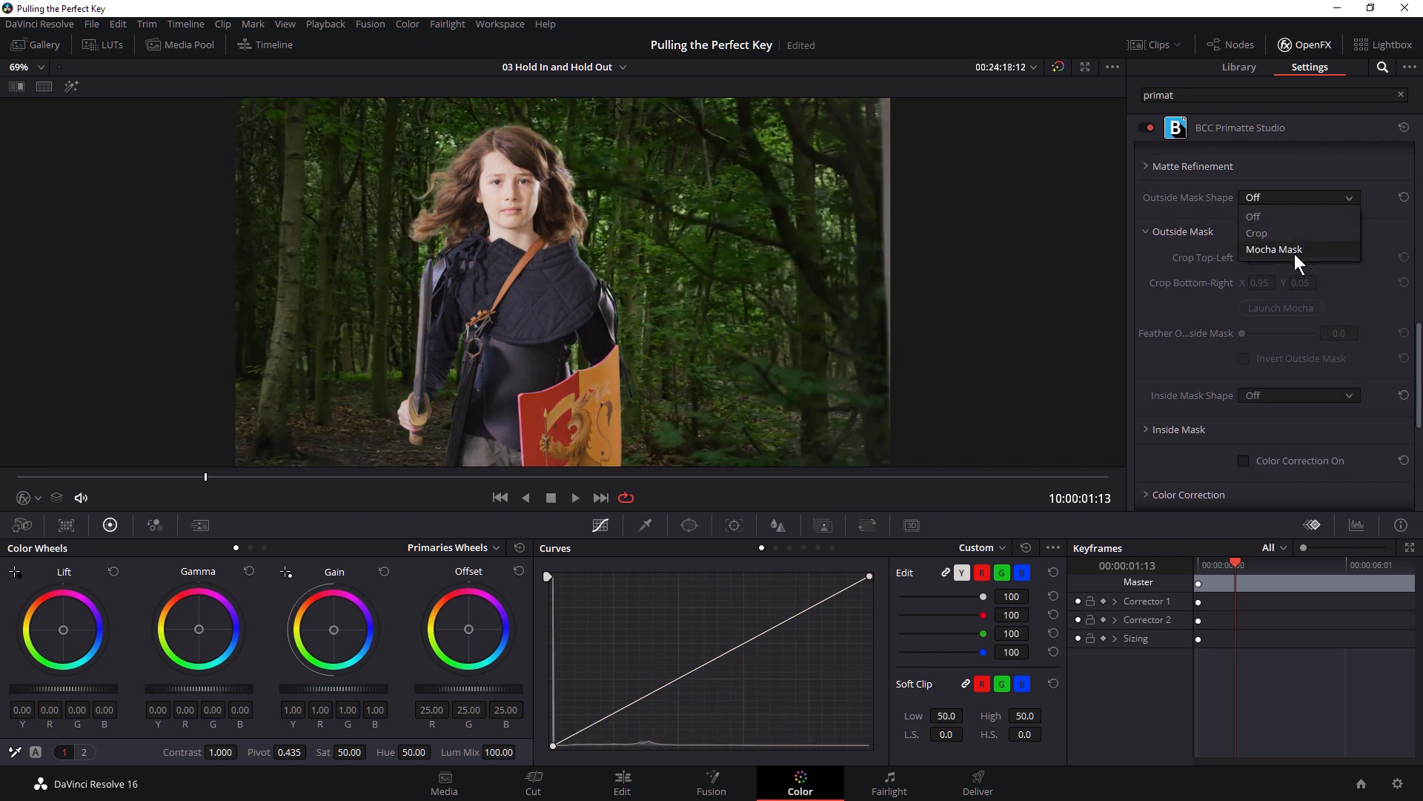
pyautogui.click(1269, 234)
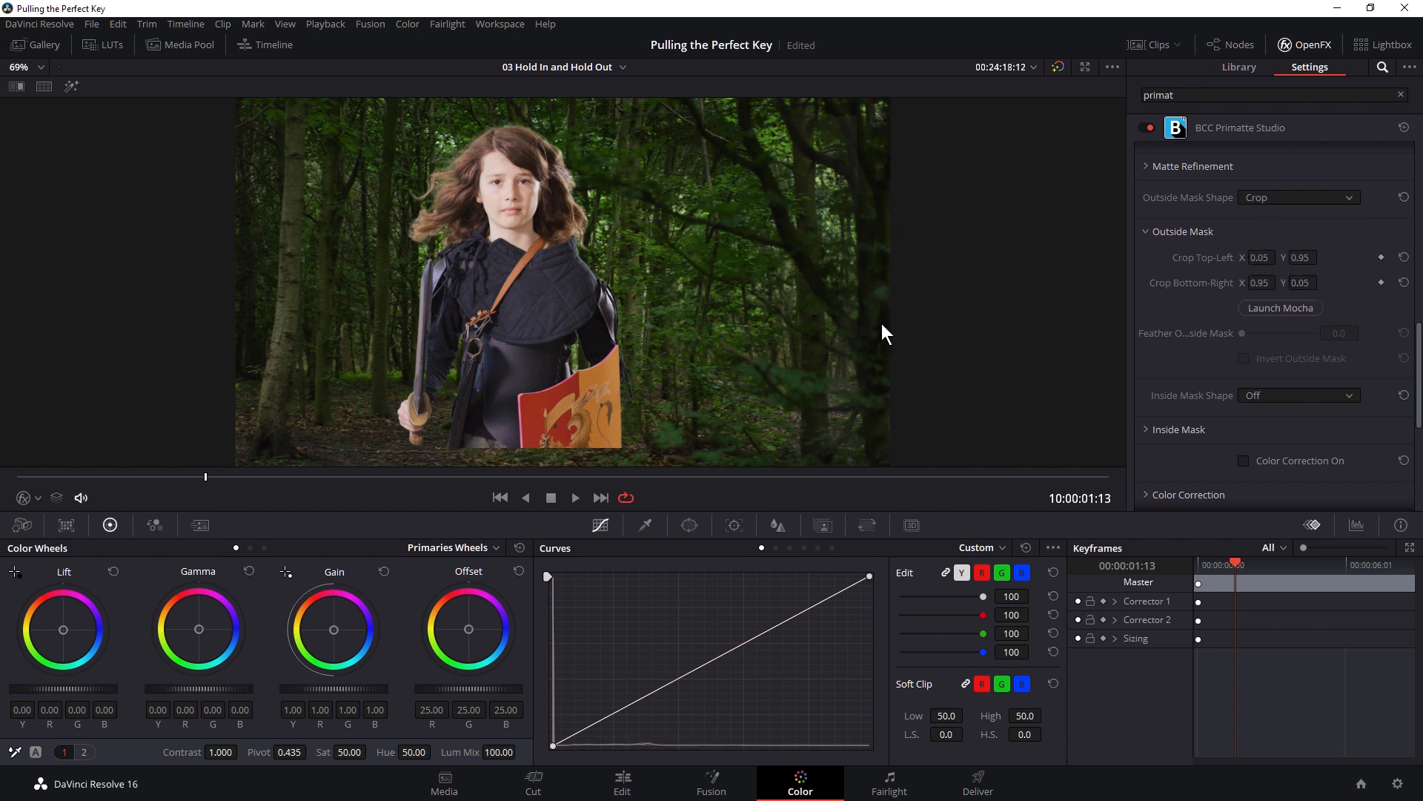
pyautogui.click(28, 498)
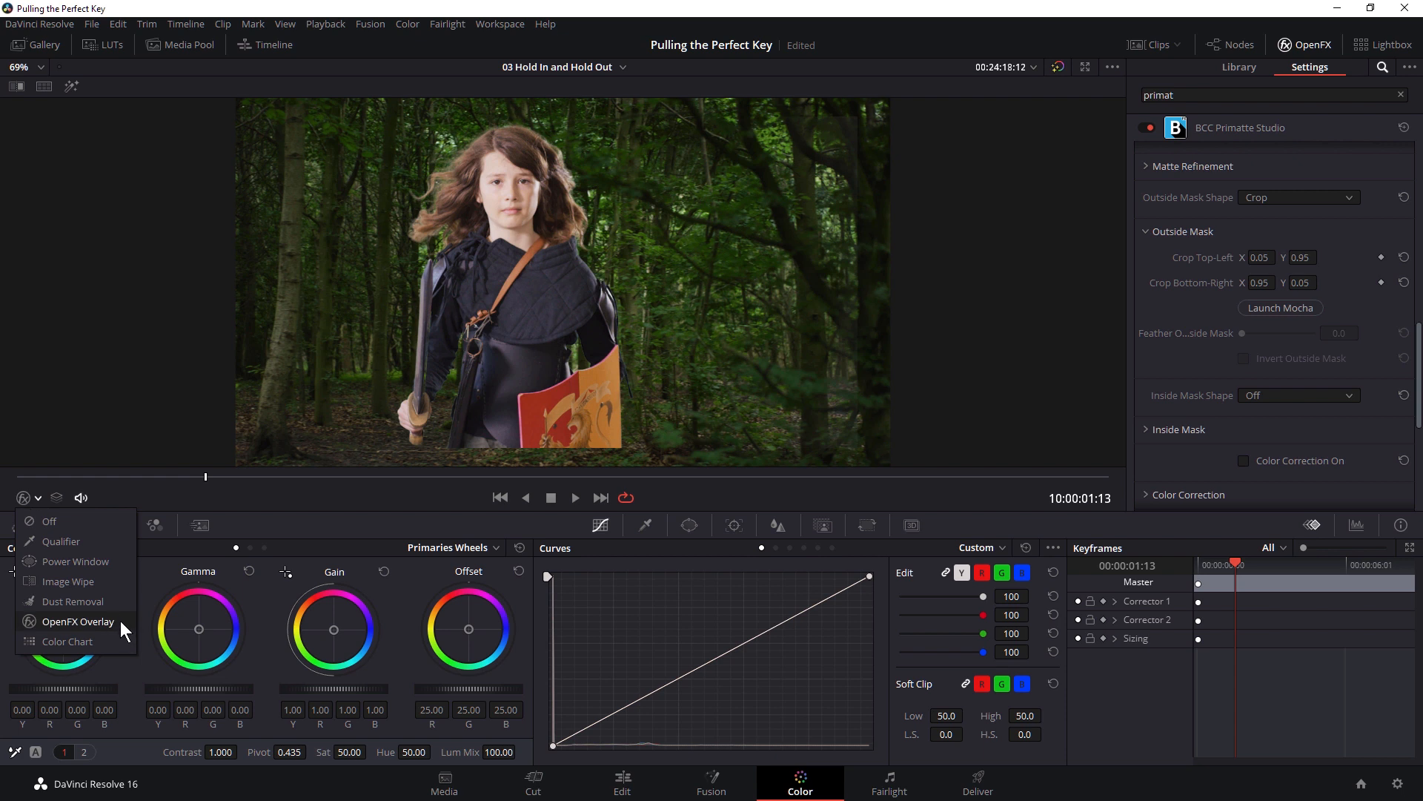
pyautogui.click(120, 621)
pyautogui.moveTo(834, 498); pyautogui.dragTo(705, 479)
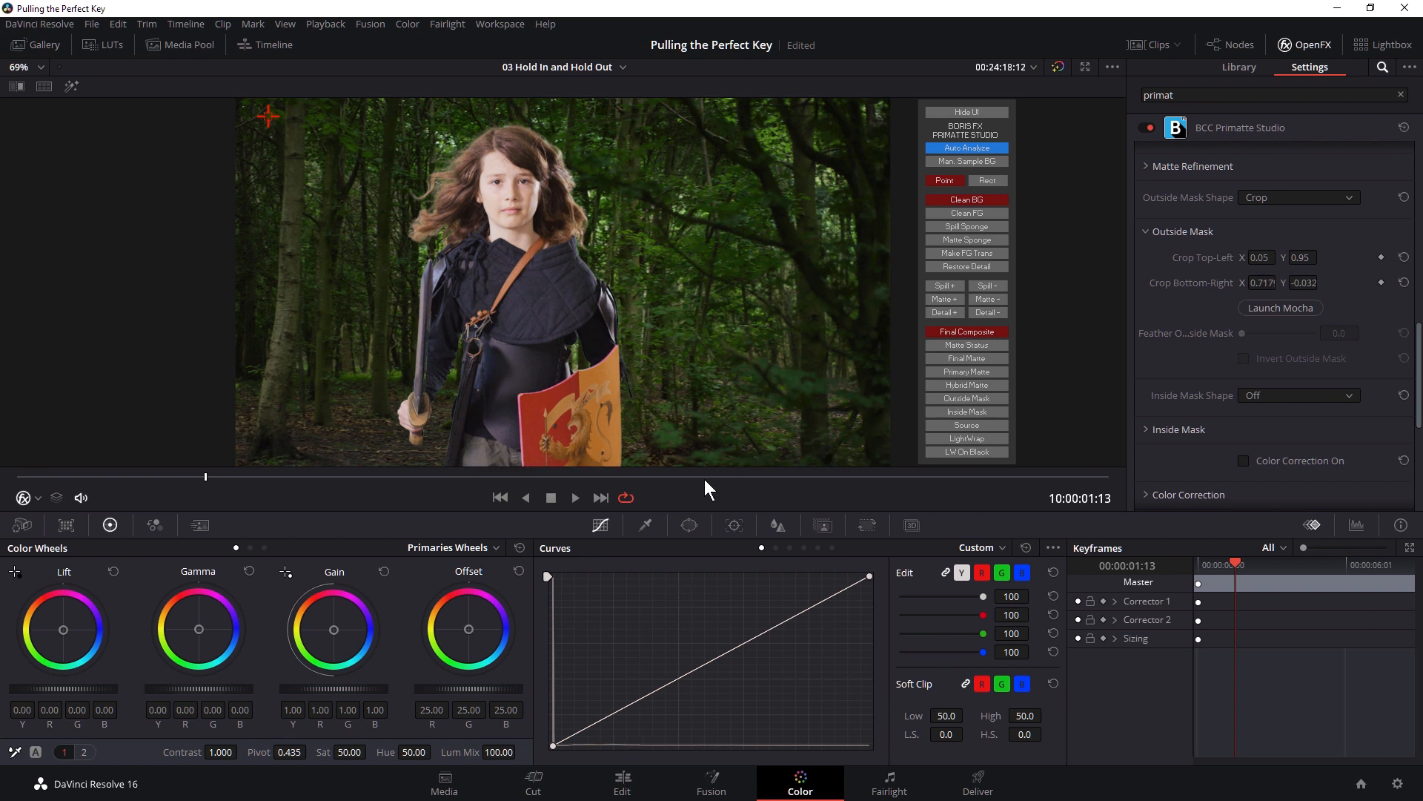
pyautogui.moveTo(269, 117); pyautogui.dragTo(366, 116)
pyautogui.click(23, 498)
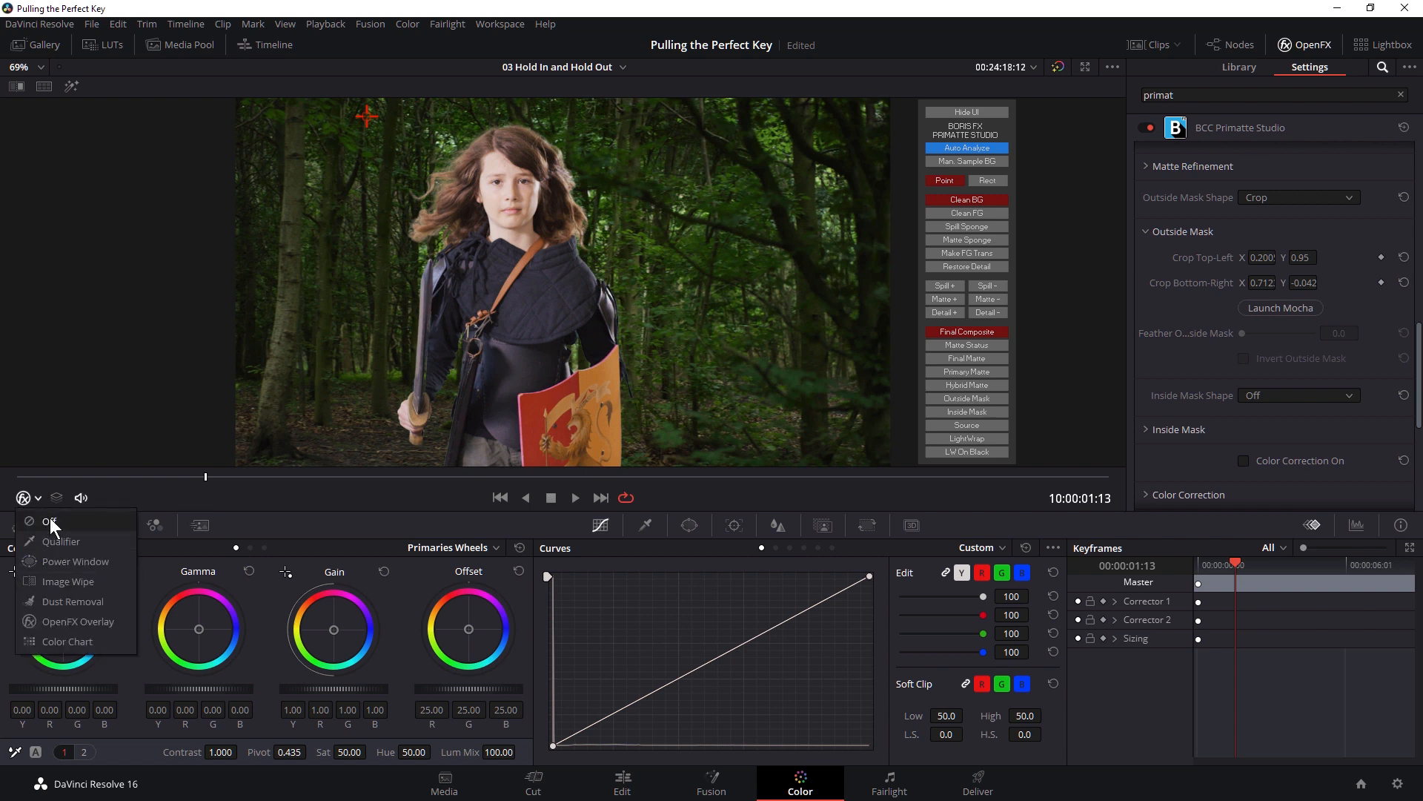
pyautogui.click(50, 519)
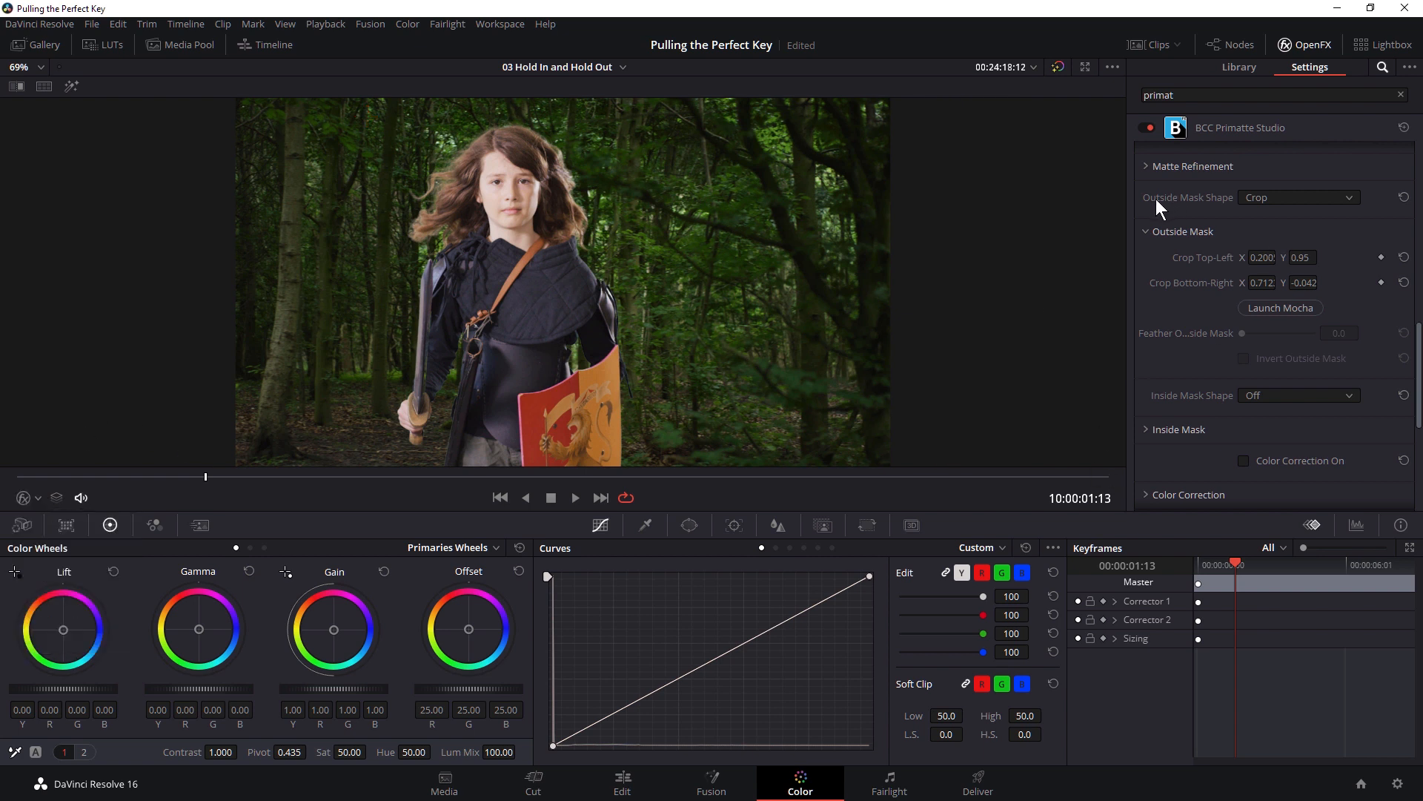
# Step: Set the Outside Mask Shape to Mocha Mask and launch Mocha
pyautogui.click(1305, 197)
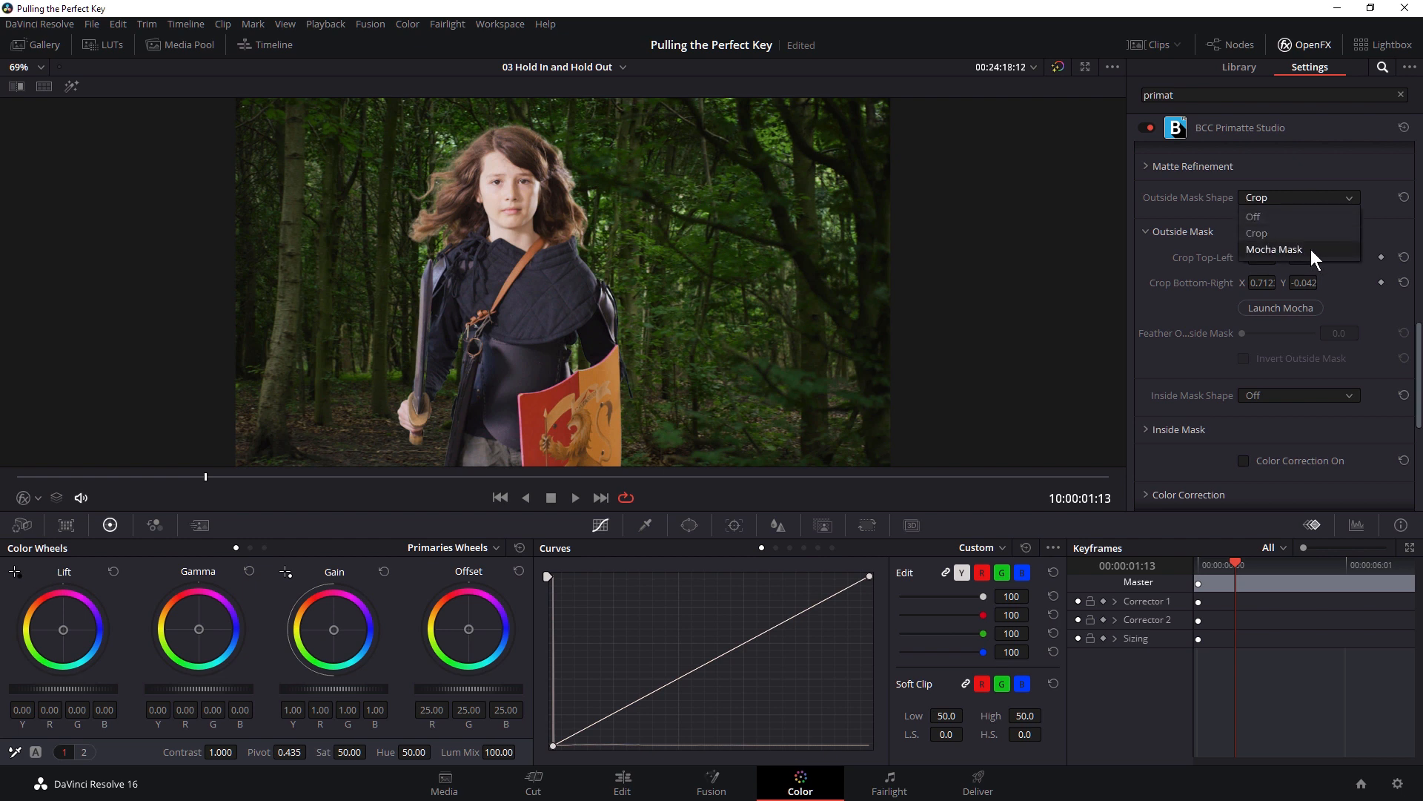
pyautogui.click(1293, 248)
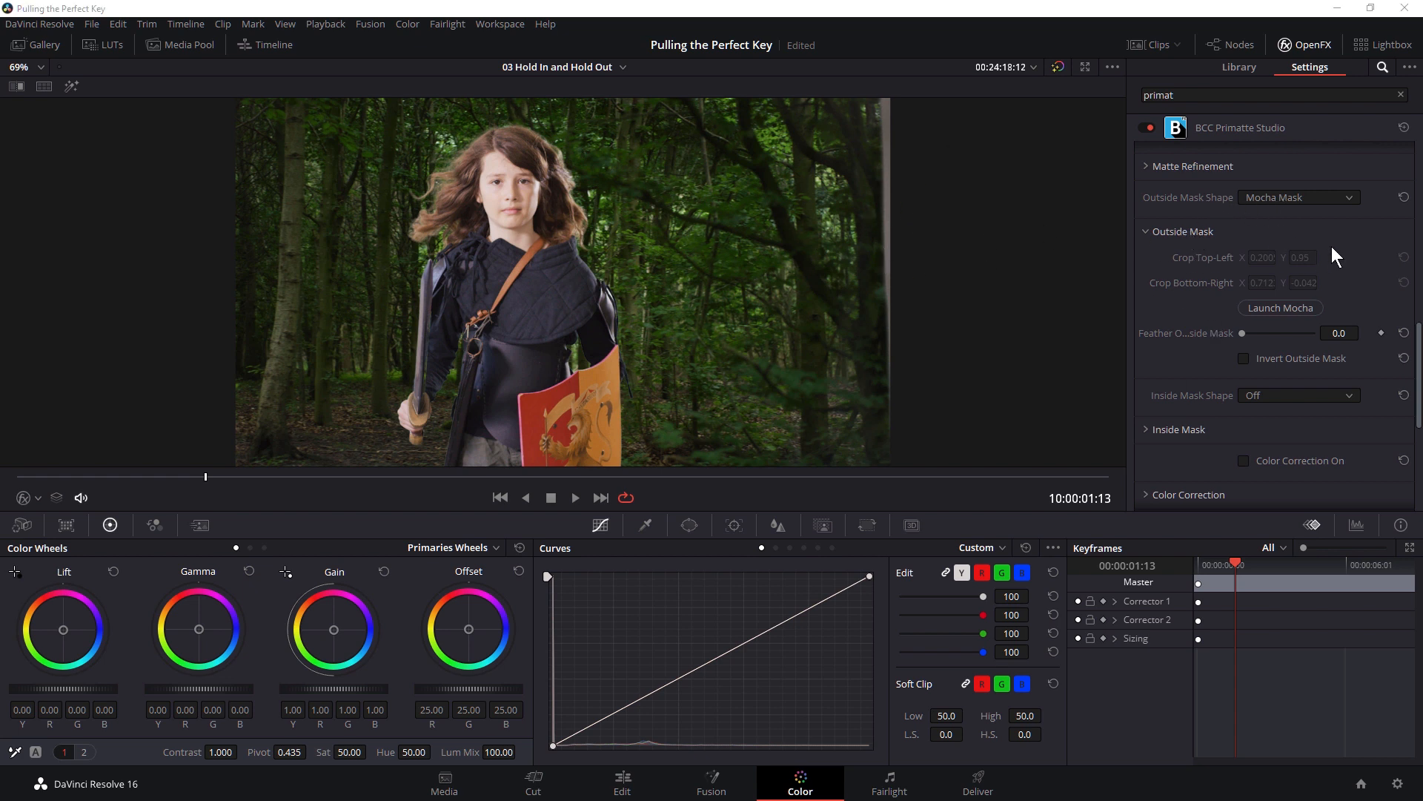
pyautogui.click(1299, 304)
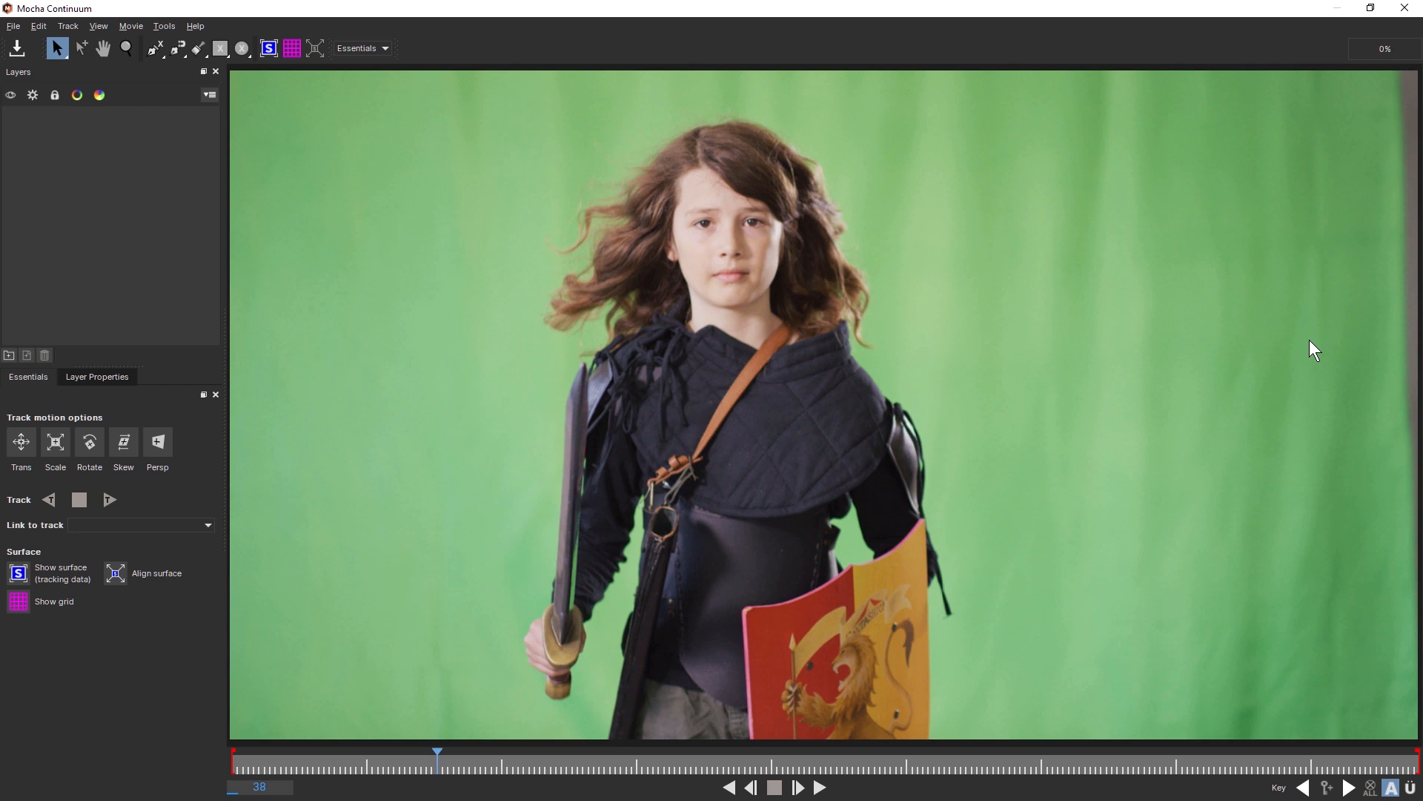
# Step: Draw a loose six-point X-spline around the subject at frame 82 and delete that layer again
pyautogui.click(822, 789)
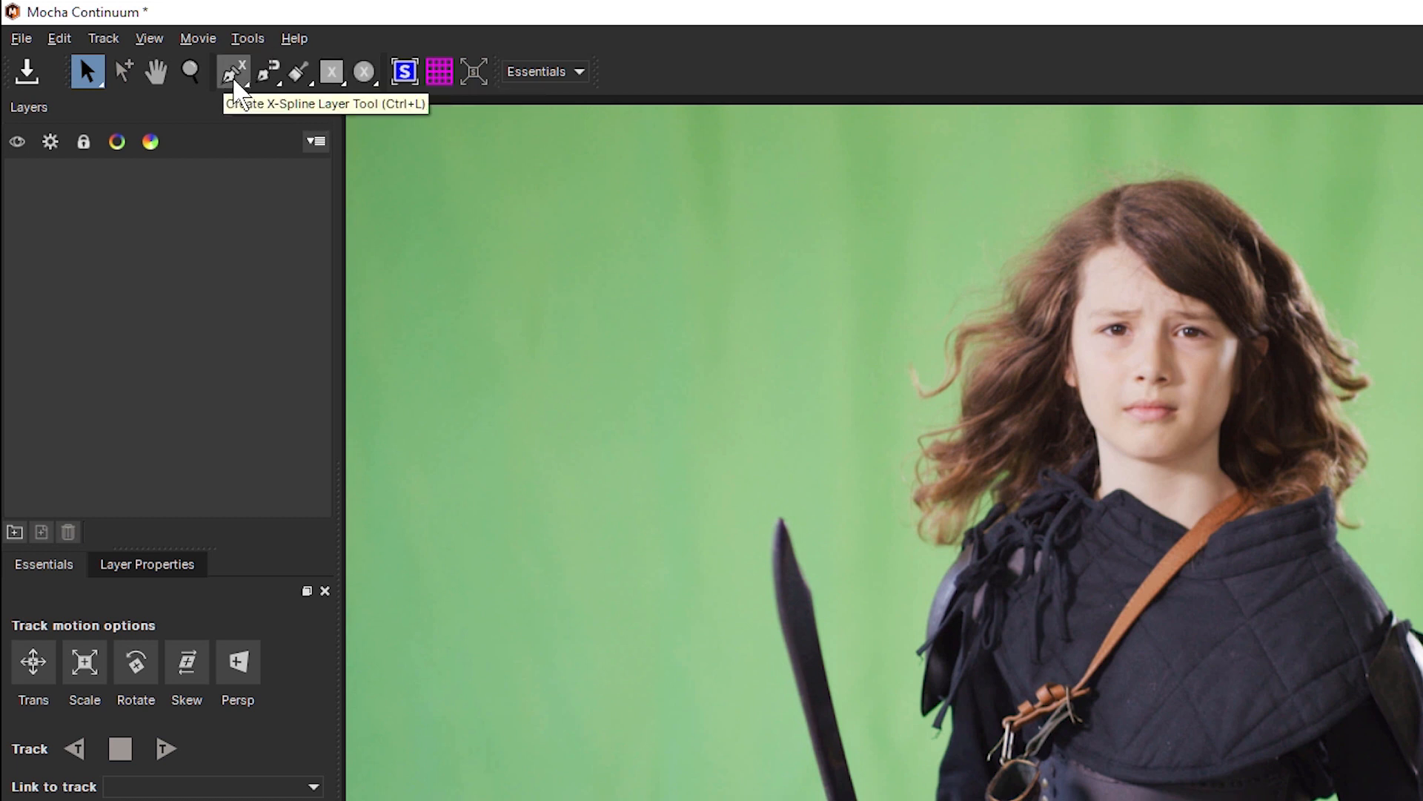
pyautogui.click(233, 78)
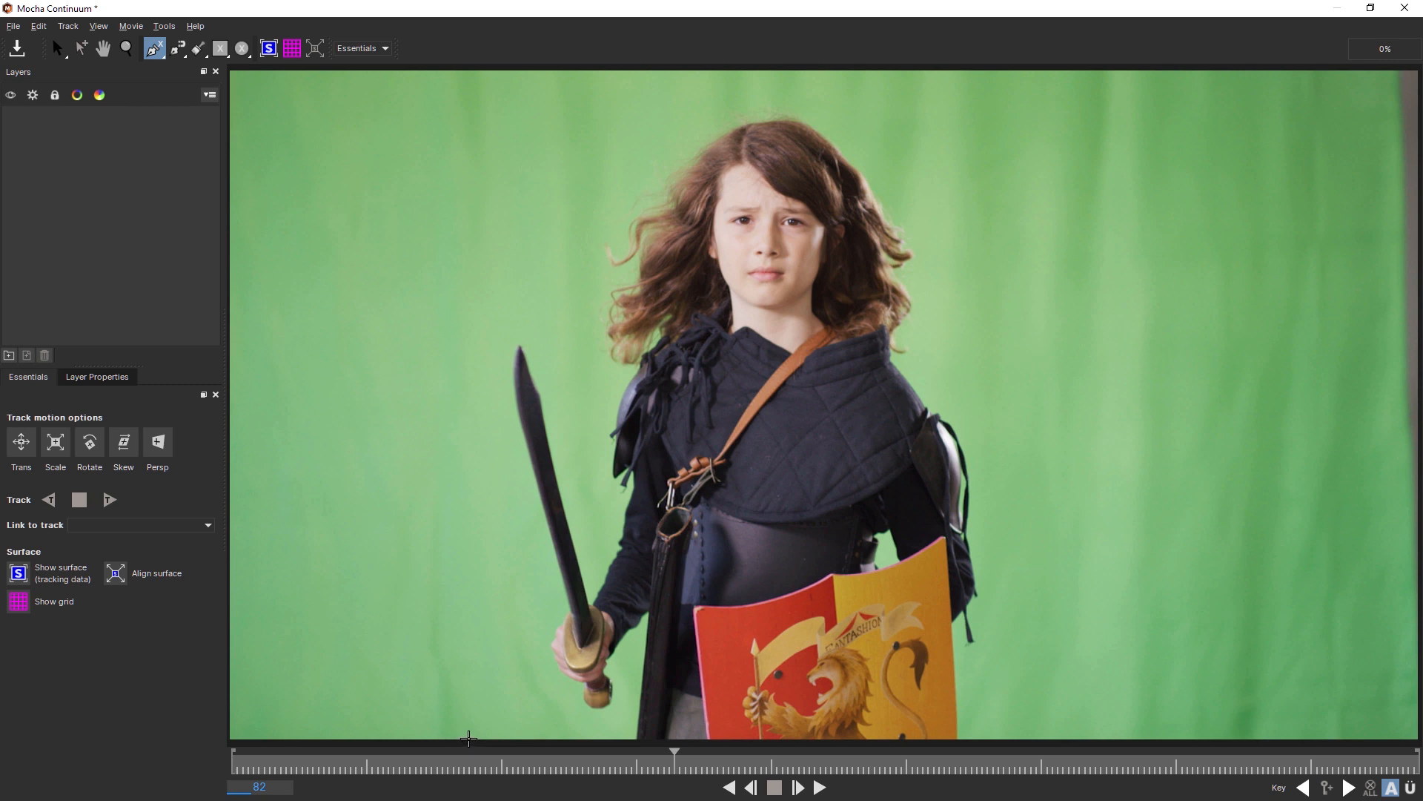
pyautogui.click(468, 738)
pyautogui.click(367, 335)
pyautogui.click(649, 80)
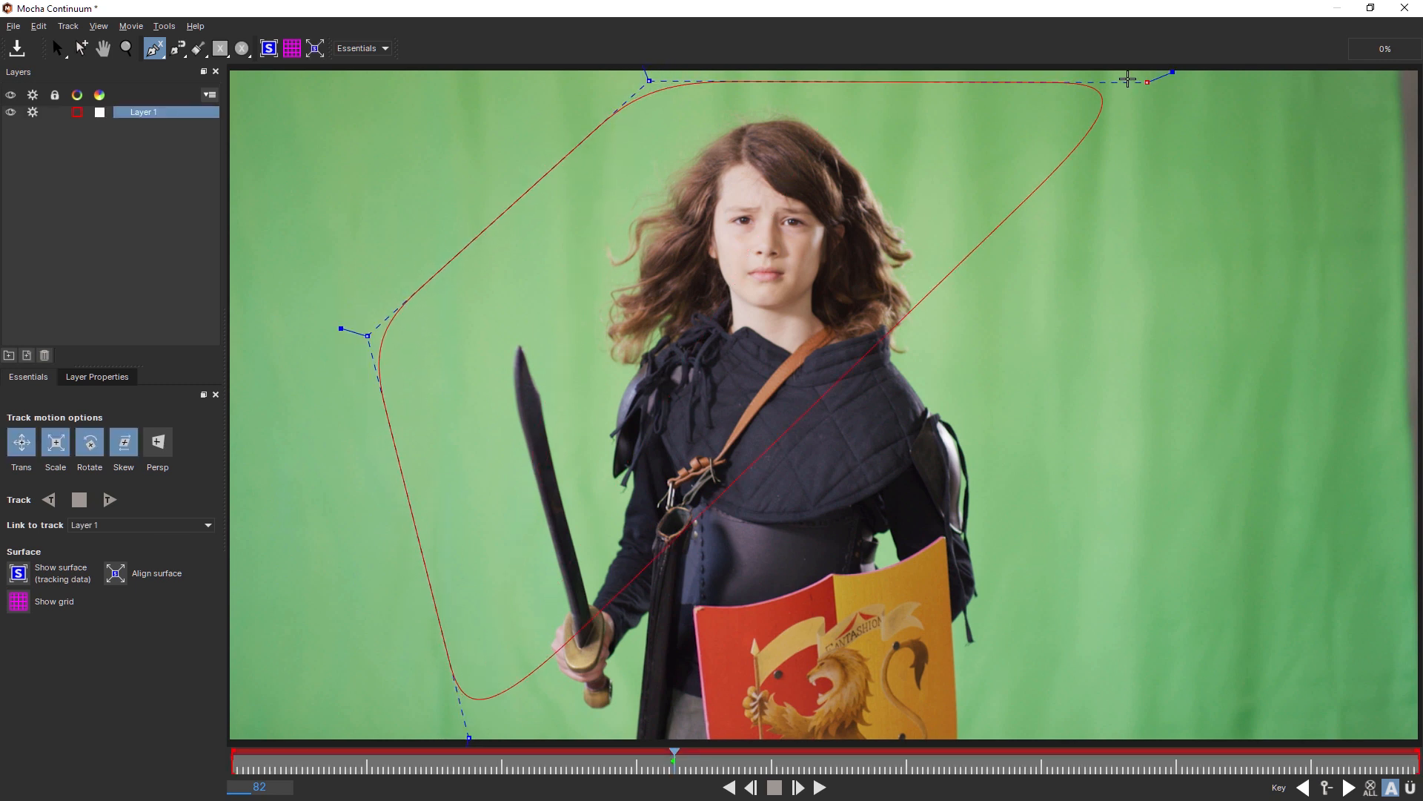
pyautogui.click(1098, 80)
pyautogui.click(1265, 403)
pyautogui.click(1191, 743)
pyautogui.rightClick(532, 691)
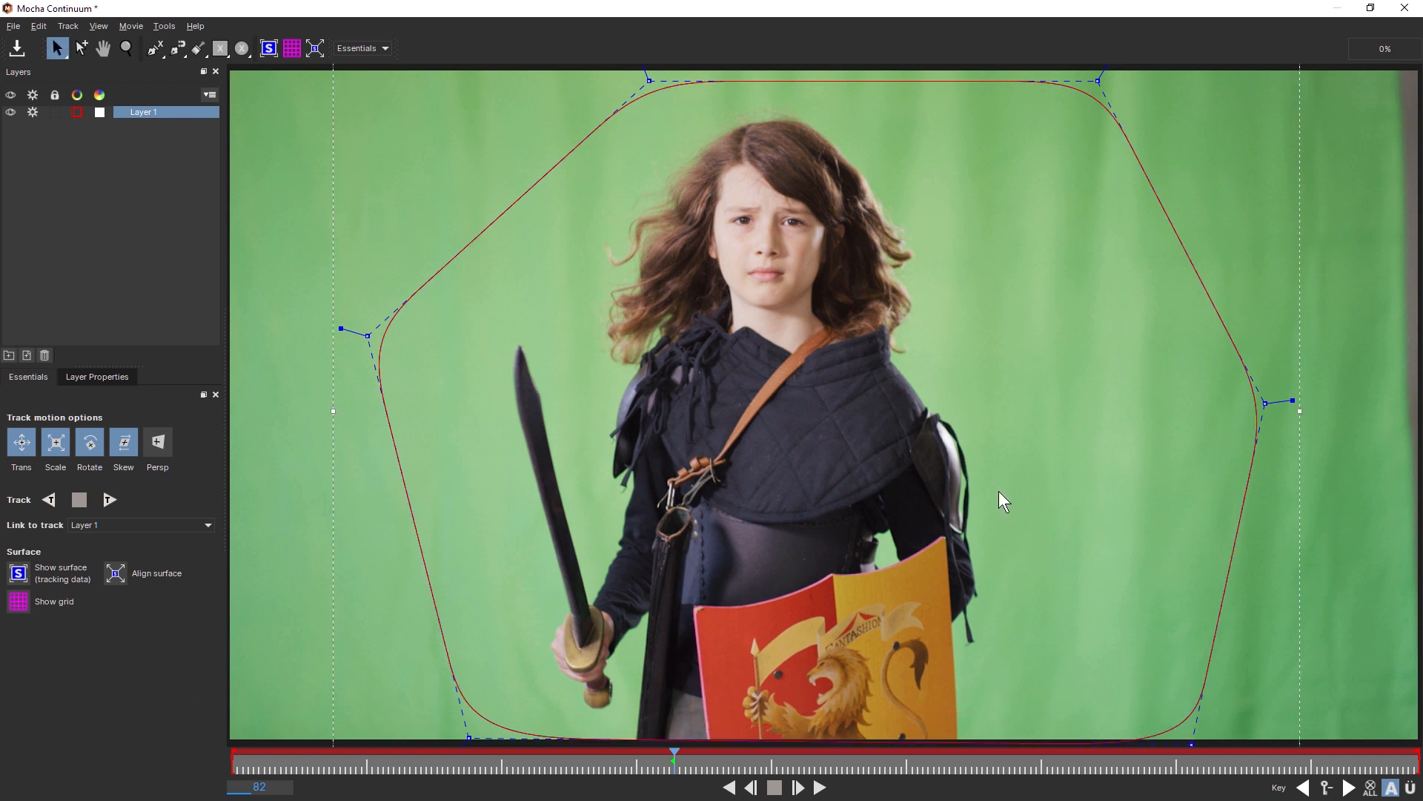
pyautogui.click(45, 355)
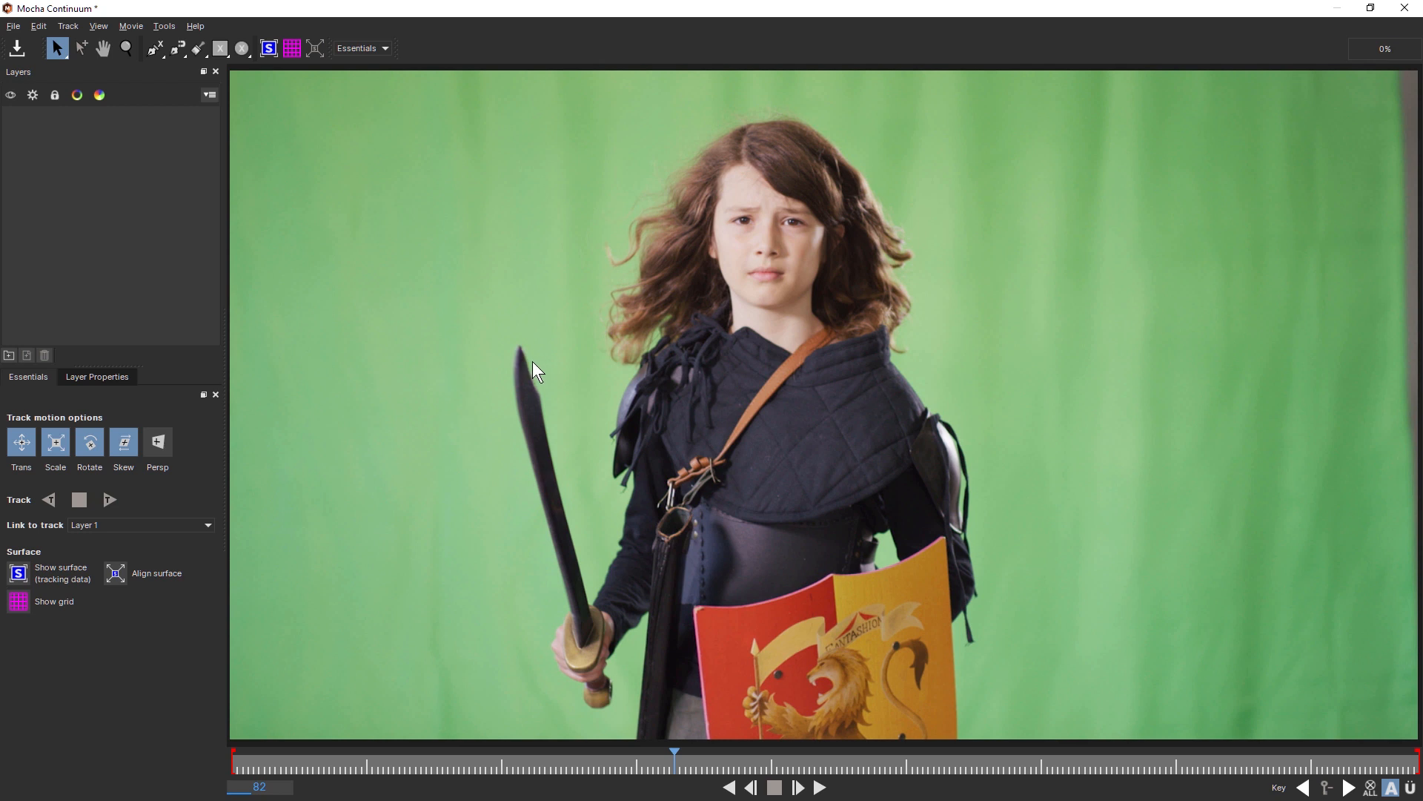
# Step: Paint a quick mask around the subject and sword with a 195-radius Area Brush and convert it into a spline layer
pyautogui.click(179, 54)
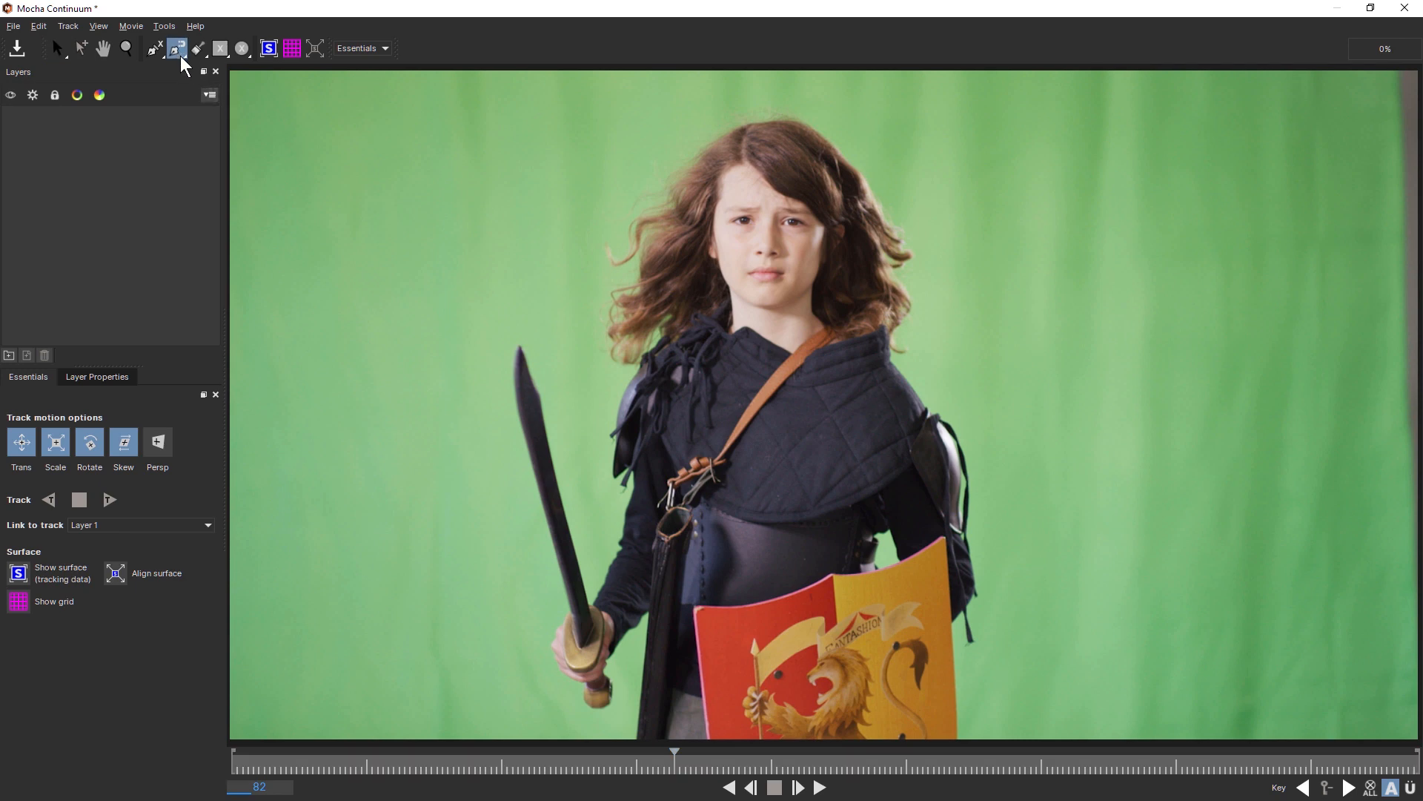
pyautogui.click(197, 51)
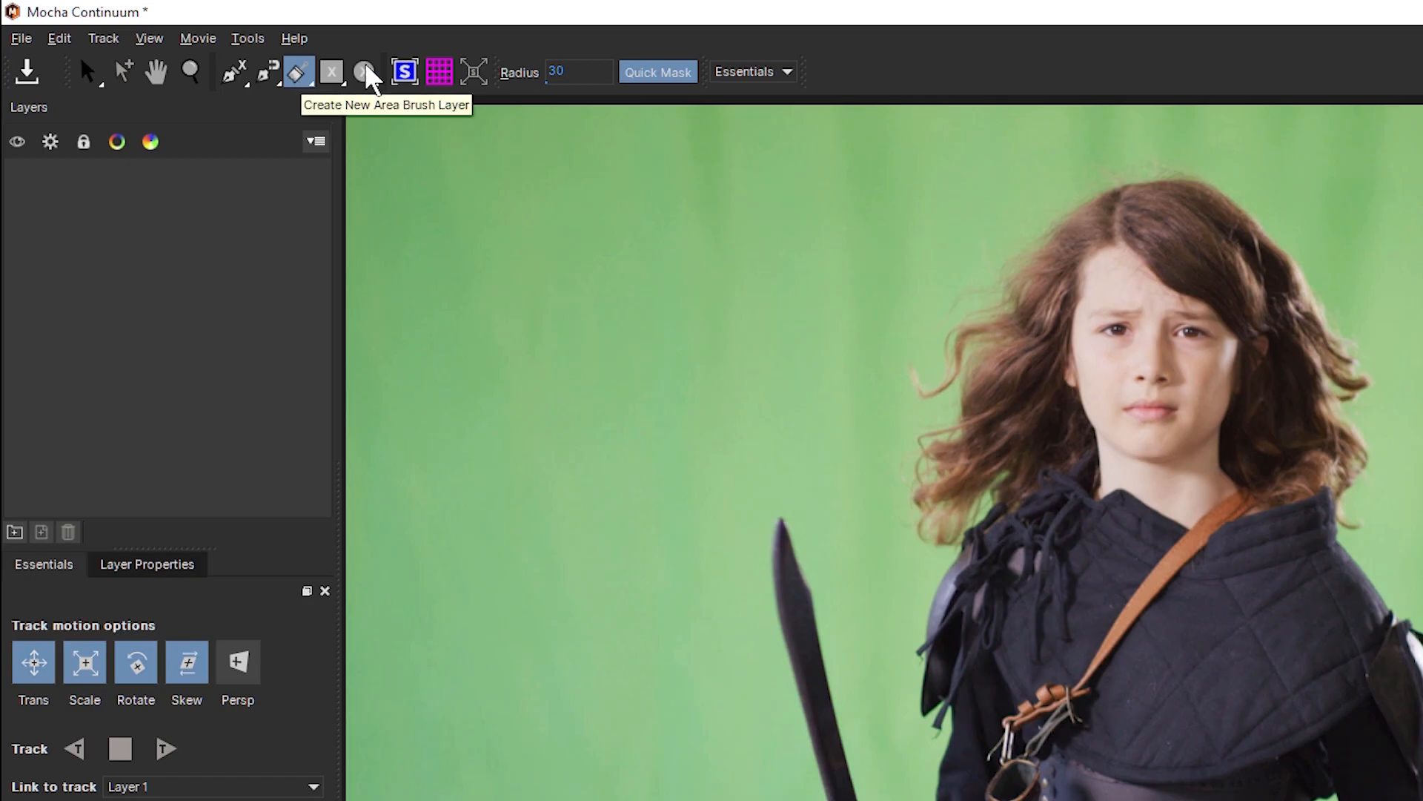
pyautogui.moveTo(580, 73)
pyautogui.mouseDown()
pyautogui.moveTo(458, 150)
pyautogui.moveTo(619, 130)
pyautogui.moveTo(538, 141)
pyautogui.mouseUp()
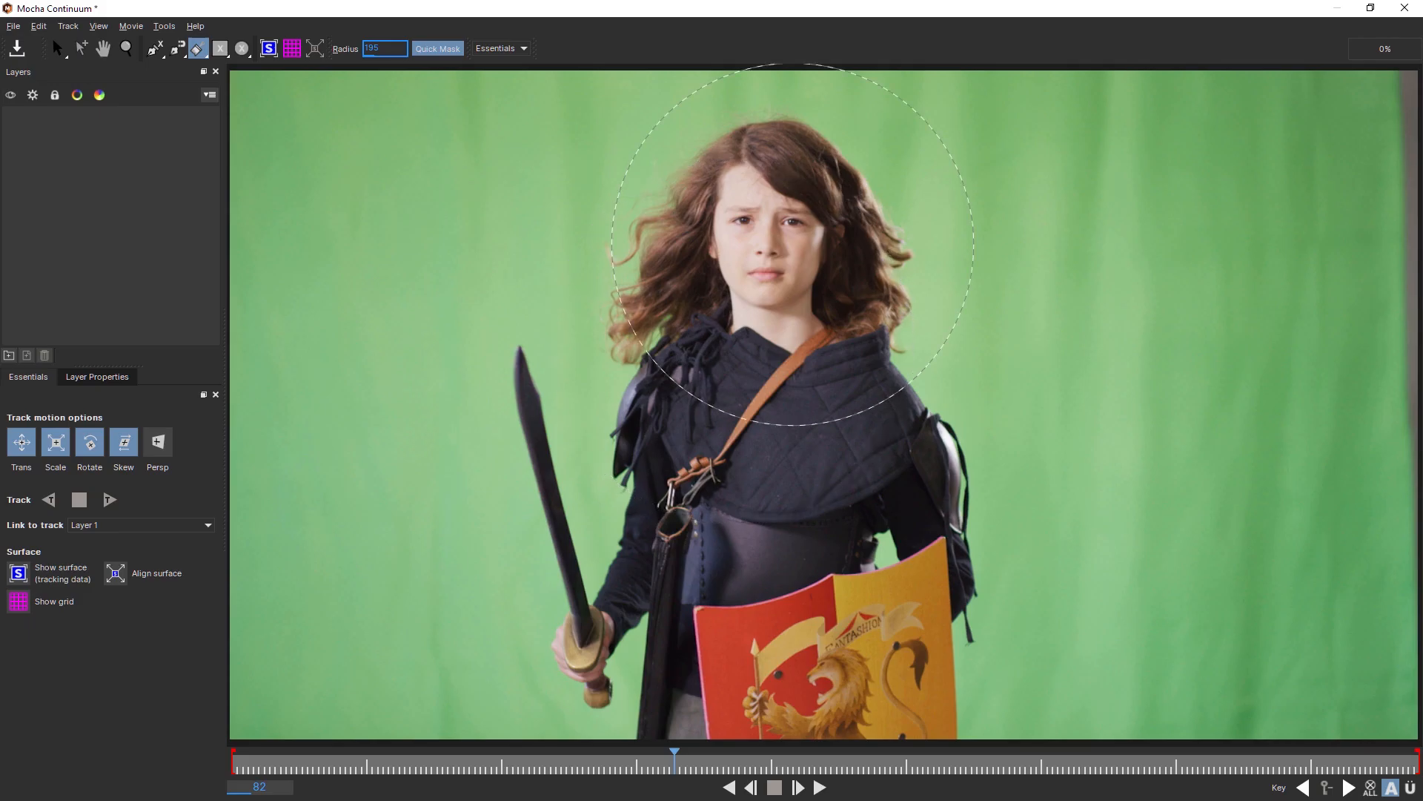
pyautogui.moveTo(764, 260)
pyautogui.mouseDown()
pyautogui.moveTo(604, 477)
pyautogui.moveTo(890, 477)
pyautogui.moveTo(746, 620)
pyautogui.moveTo(871, 372)
pyautogui.moveTo(832, 260)
pyautogui.moveTo(731, 238)
pyautogui.moveTo(985, 476)
pyautogui.moveTo(971, 564)
pyautogui.mouseUp()
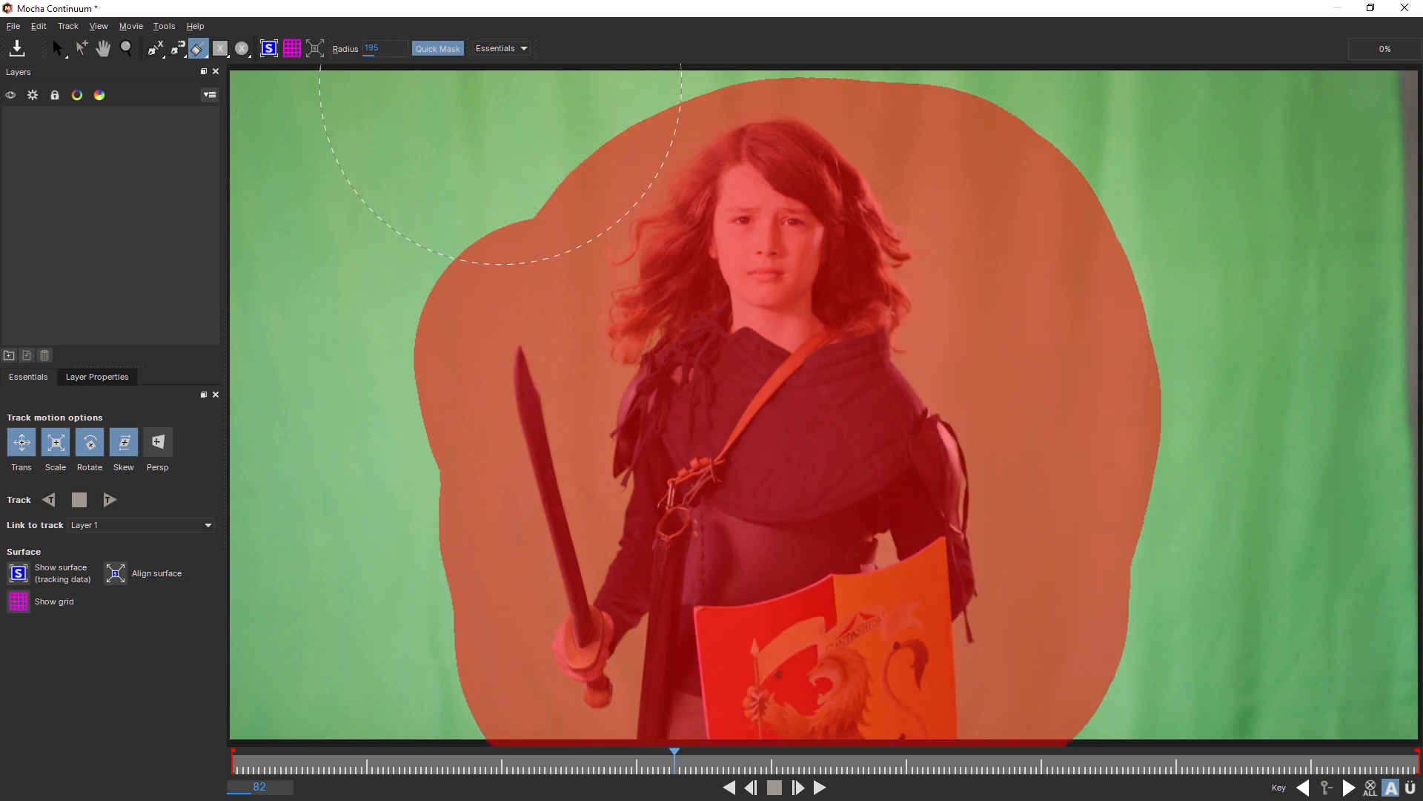
pyautogui.click(437, 52)
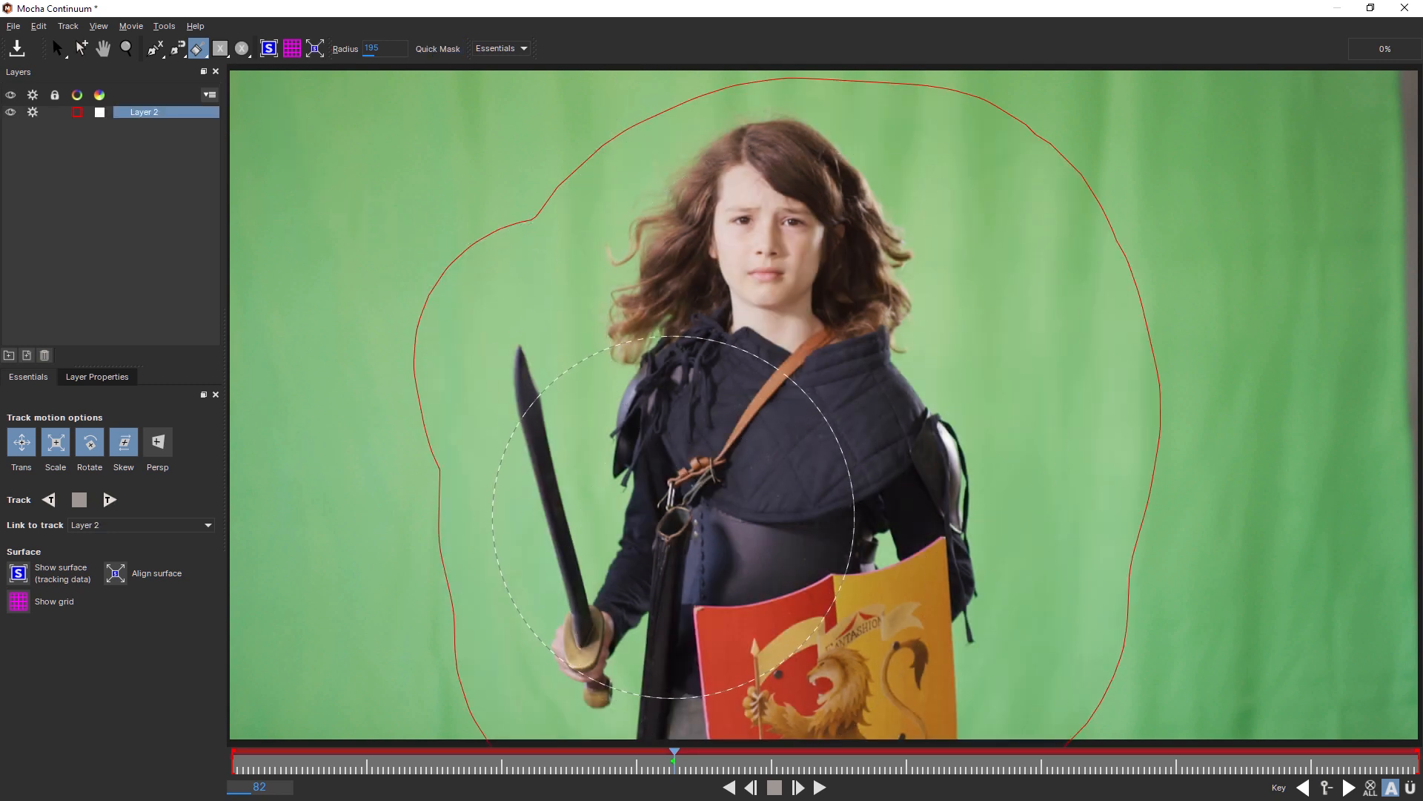
# Step: Delete the cluster of points at the mask's upper left and move the two neighbouring points outward to simplify the outline
pyautogui.moveTo(702, 760); pyautogui.dragTo(1056, 791)
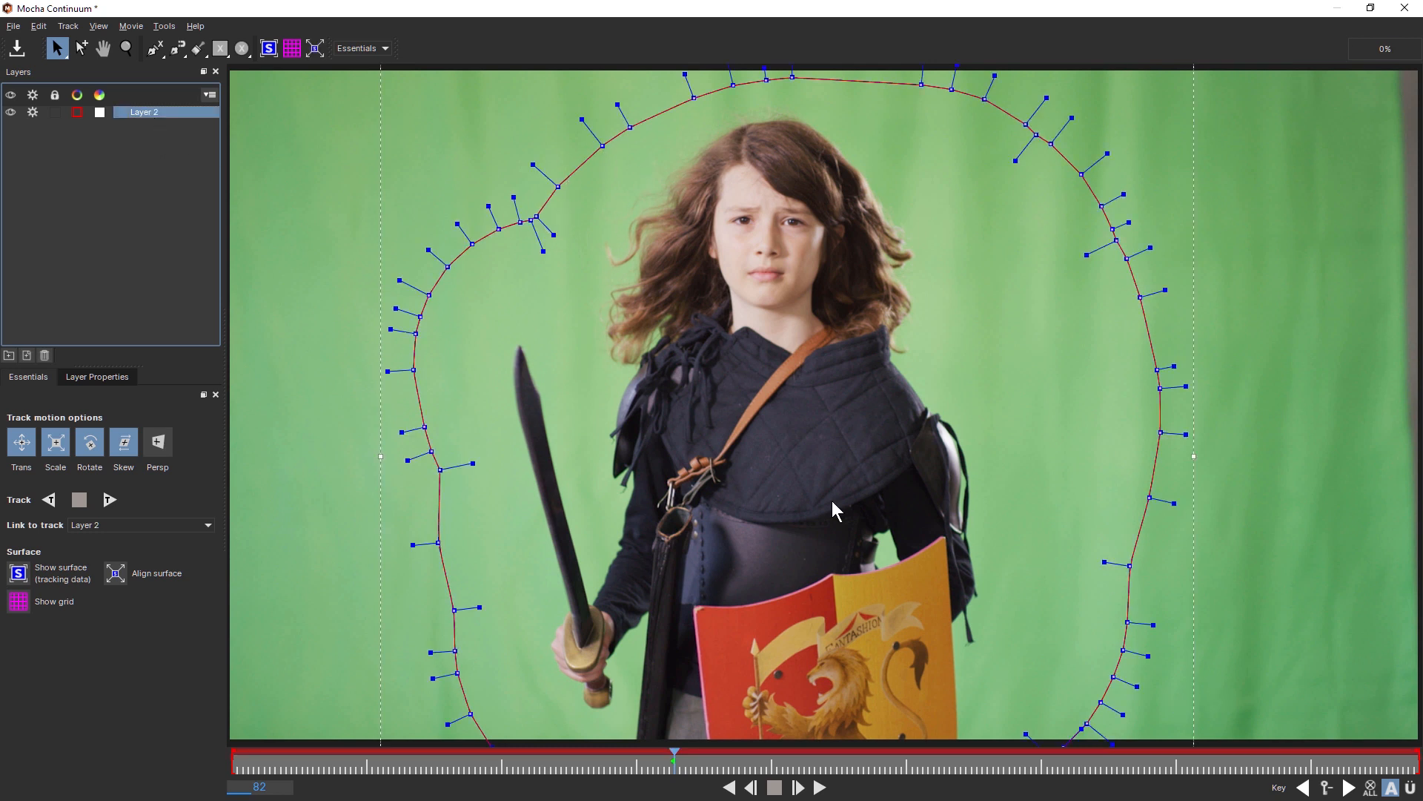
pyautogui.moveTo(323, 161); pyautogui.dragTo(552, 440)
pyautogui.moveTo(413, 329); pyautogui.dragTo(338, 304)
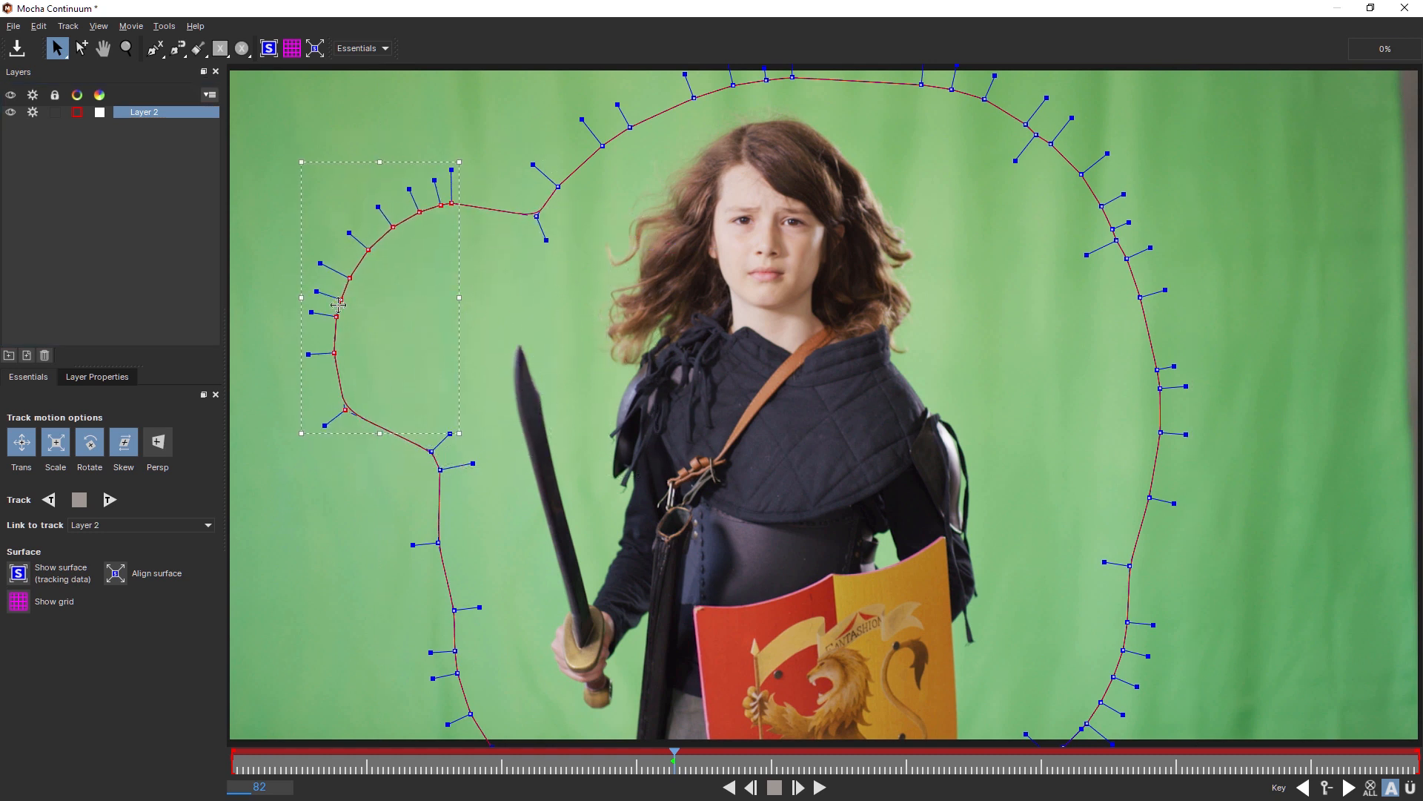
pyautogui.press('Delete')
pyautogui.moveTo(537, 214); pyautogui.dragTo(407, 258)
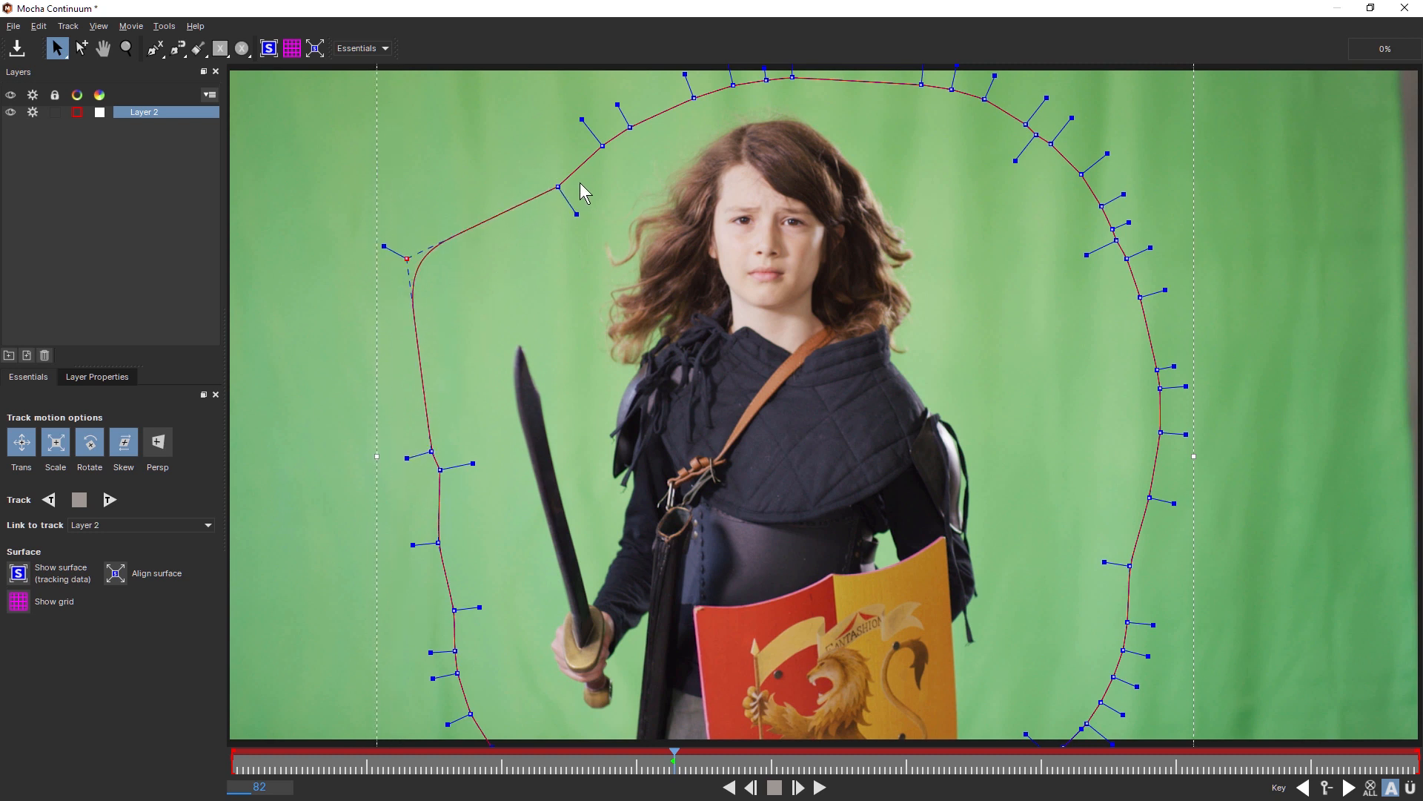
pyautogui.moveTo(559, 185); pyautogui.dragTo(505, 186)
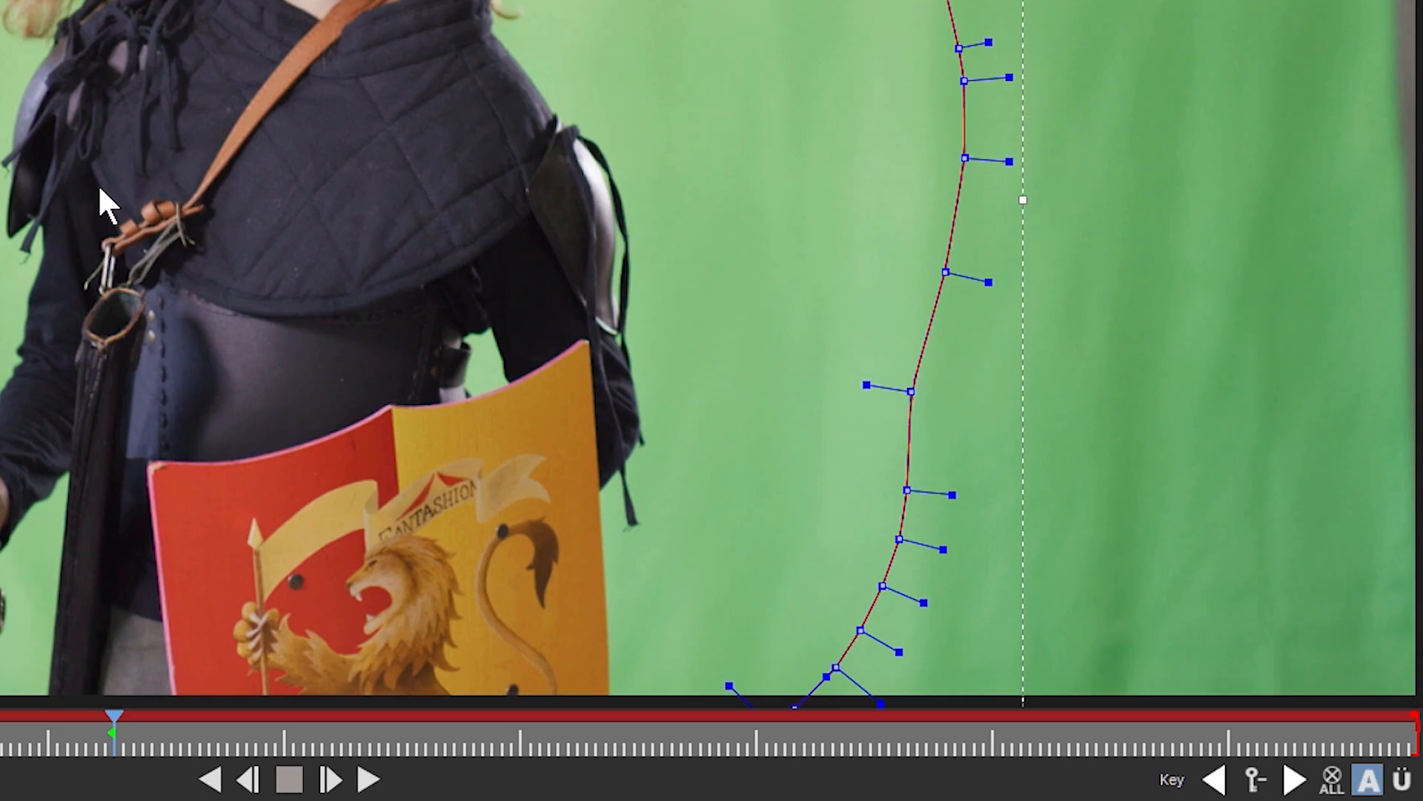
# Step: Enable Überkey and move the mask's upper-left points inward toward the subject at frame 183
pyautogui.click(1407, 786)
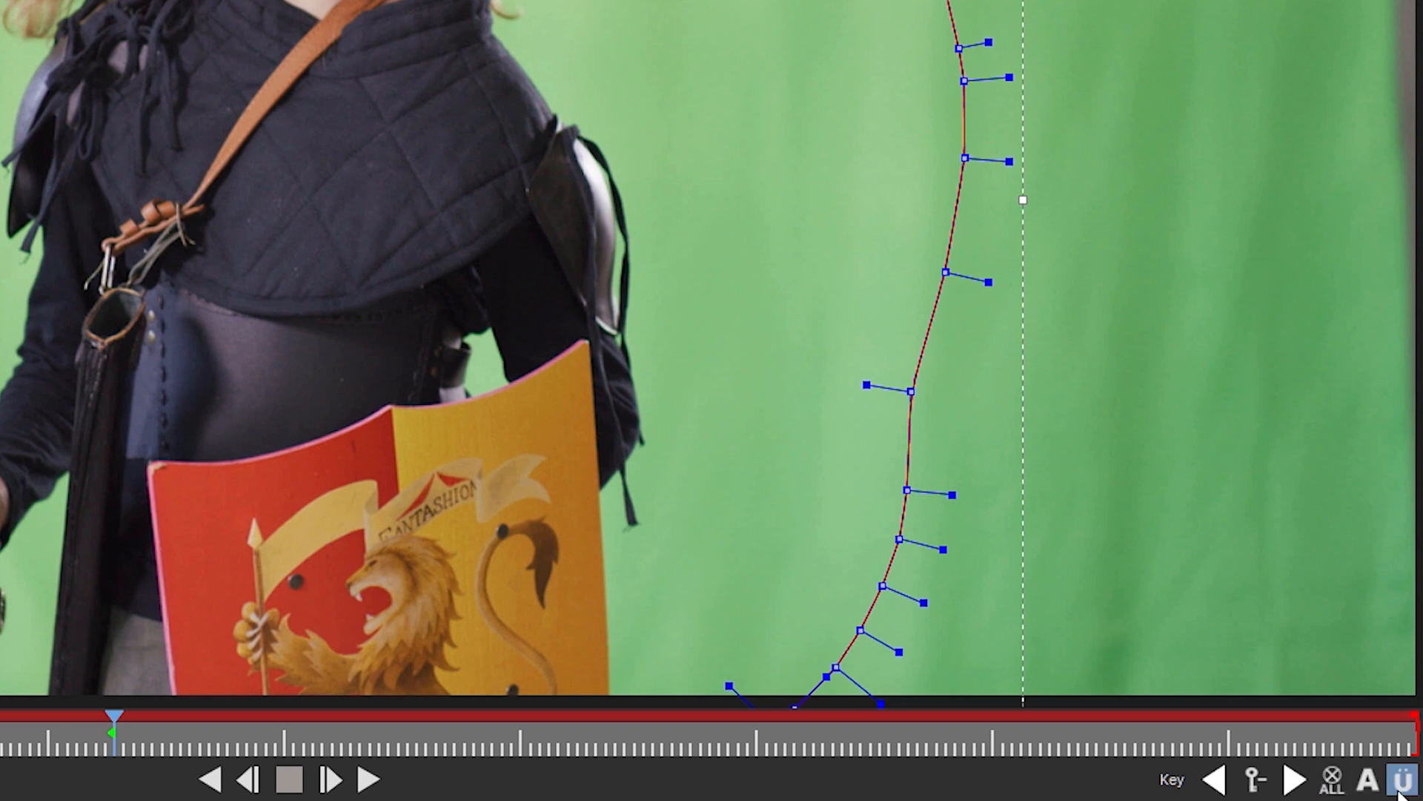
pyautogui.moveTo(119, 719); pyautogui.dragTo(1221, 754)
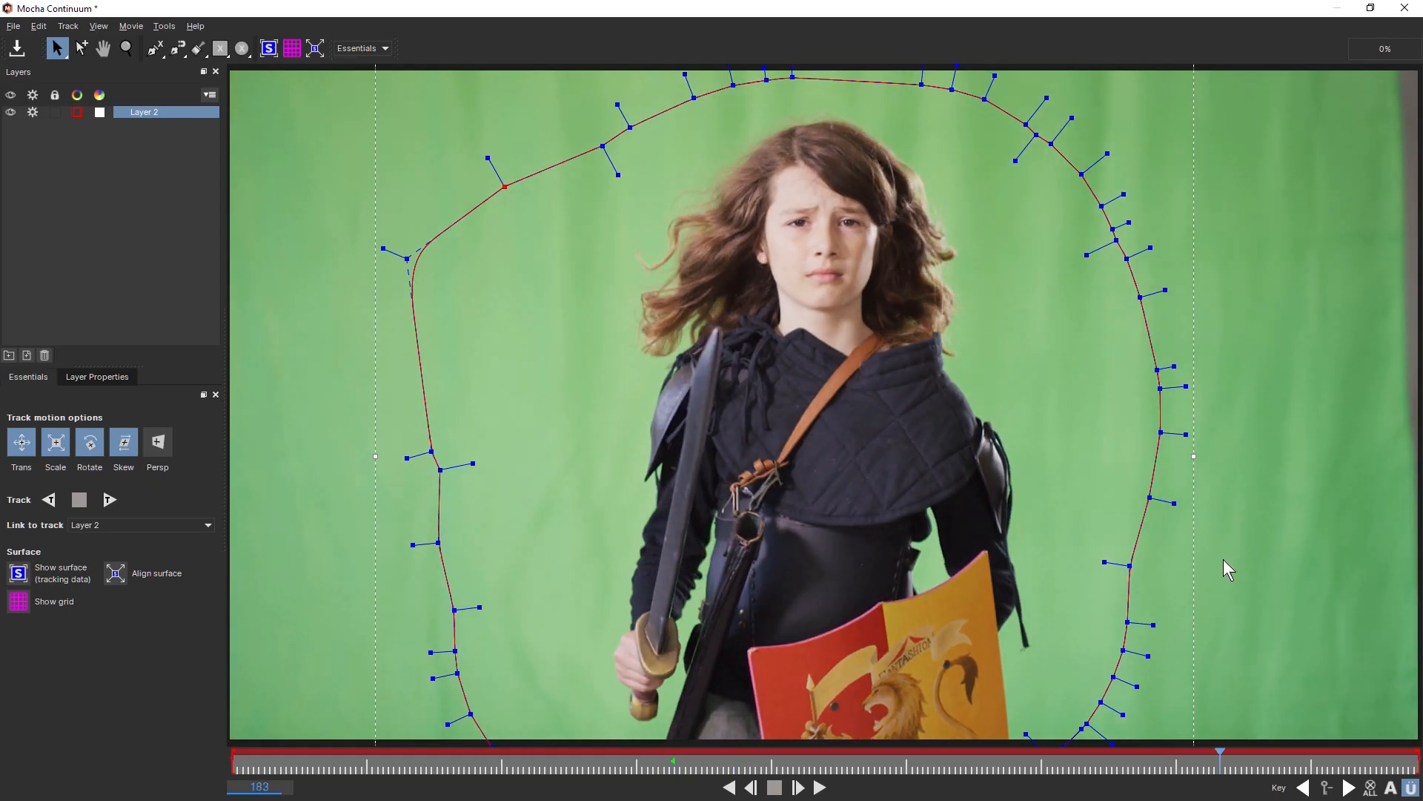
pyautogui.moveTo(348, 152); pyautogui.dragTo(636, 356)
pyautogui.moveTo(423, 260); pyautogui.dragTo(492, 324)
pyautogui.moveTo(395, 302); pyautogui.dragTo(532, 376)
pyautogui.moveTo(475, 323); pyautogui.dragTo(552, 397)
# Step: Reposition the mask points on the subject's sword side at frames 38, 86 and 218 to keep the hair and sword inside the outline
pyautogui.moveTo(1220, 753); pyautogui.dragTo(439, 772)
pyautogui.moveTo(573, 250); pyautogui.dragTo(514, 243)
pyautogui.moveTo(552, 396); pyautogui.dragTo(506, 358)
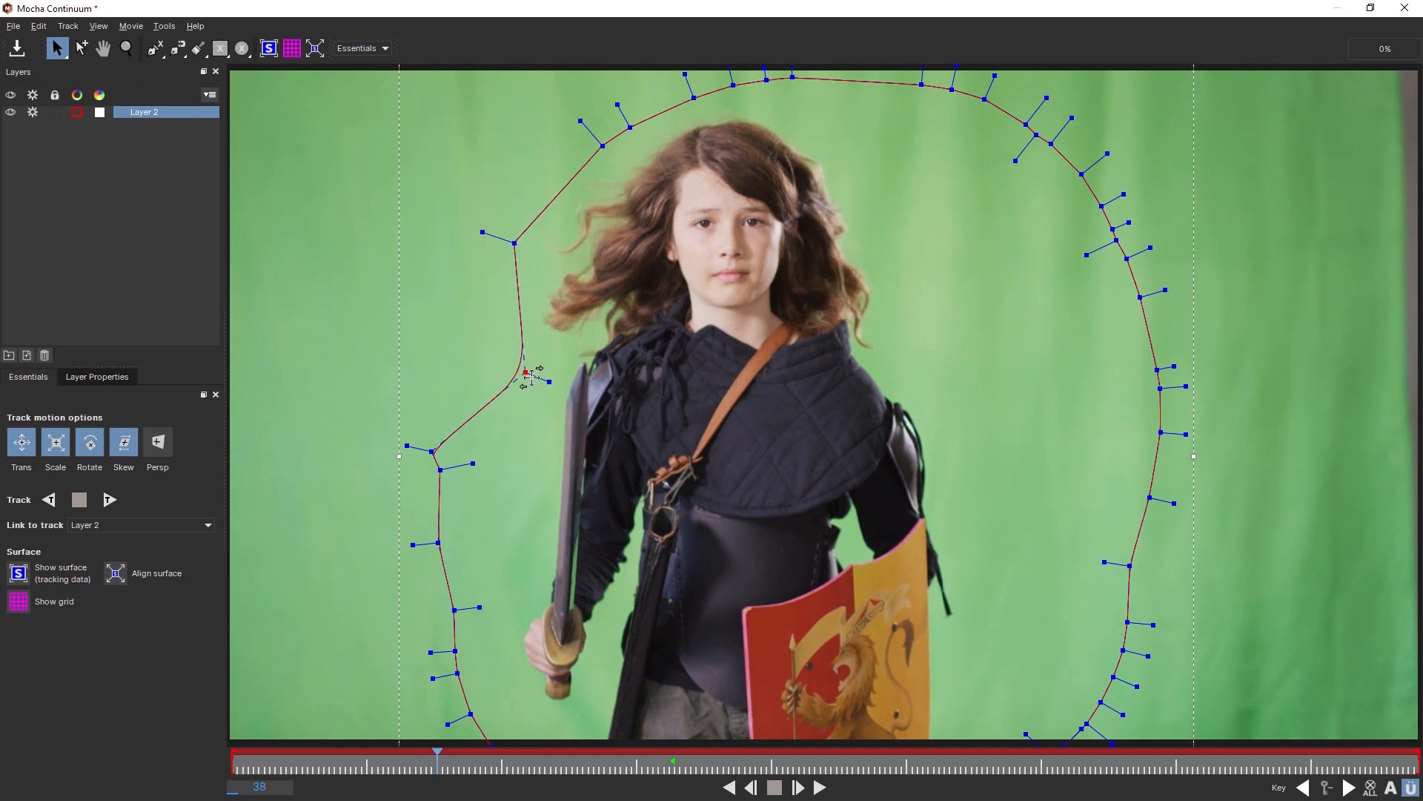
pyautogui.moveTo(438, 761); pyautogui.dragTo(697, 769)
pyautogui.moveTo(525, 372); pyautogui.dragTo(499, 367)
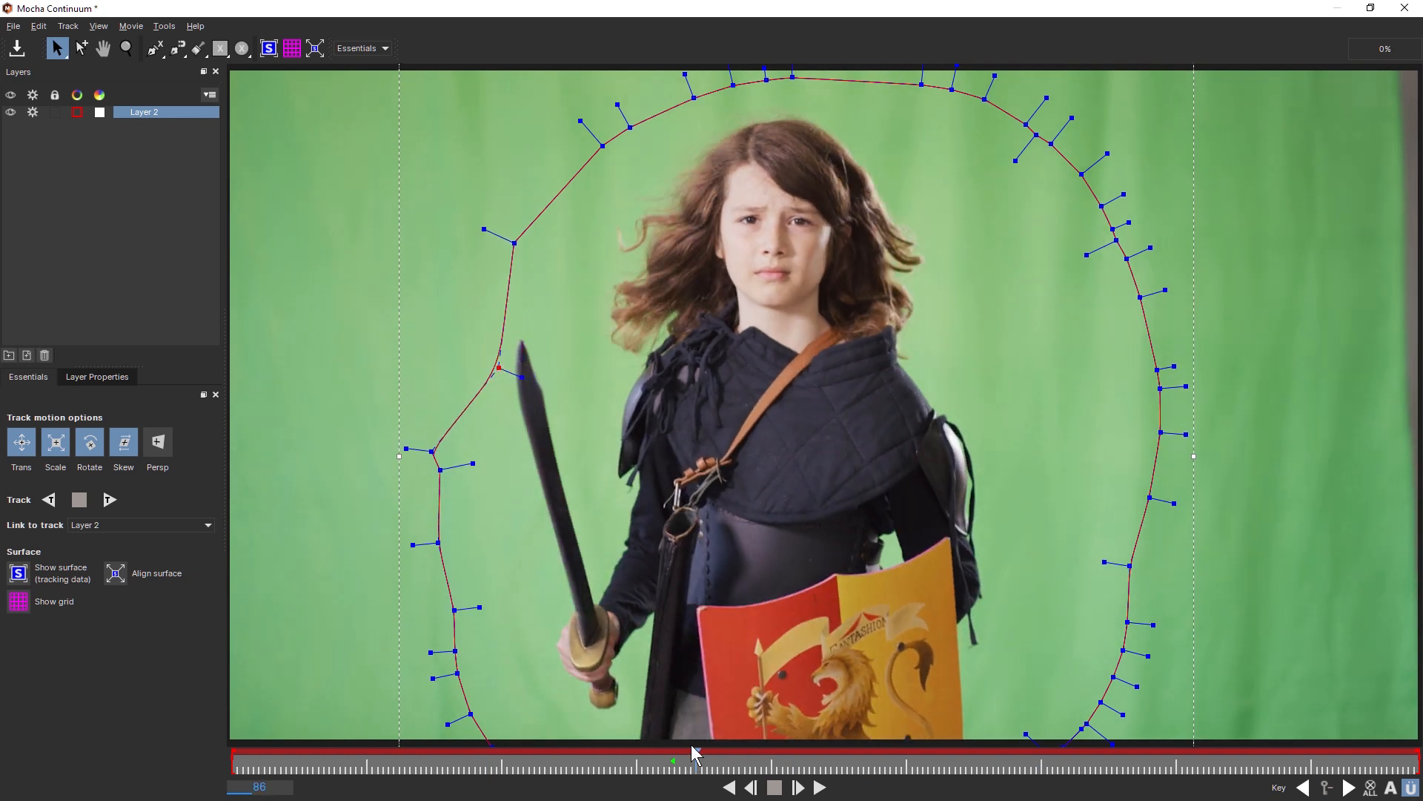
pyautogui.moveTo(695, 758); pyautogui.dragTo(1408, 771)
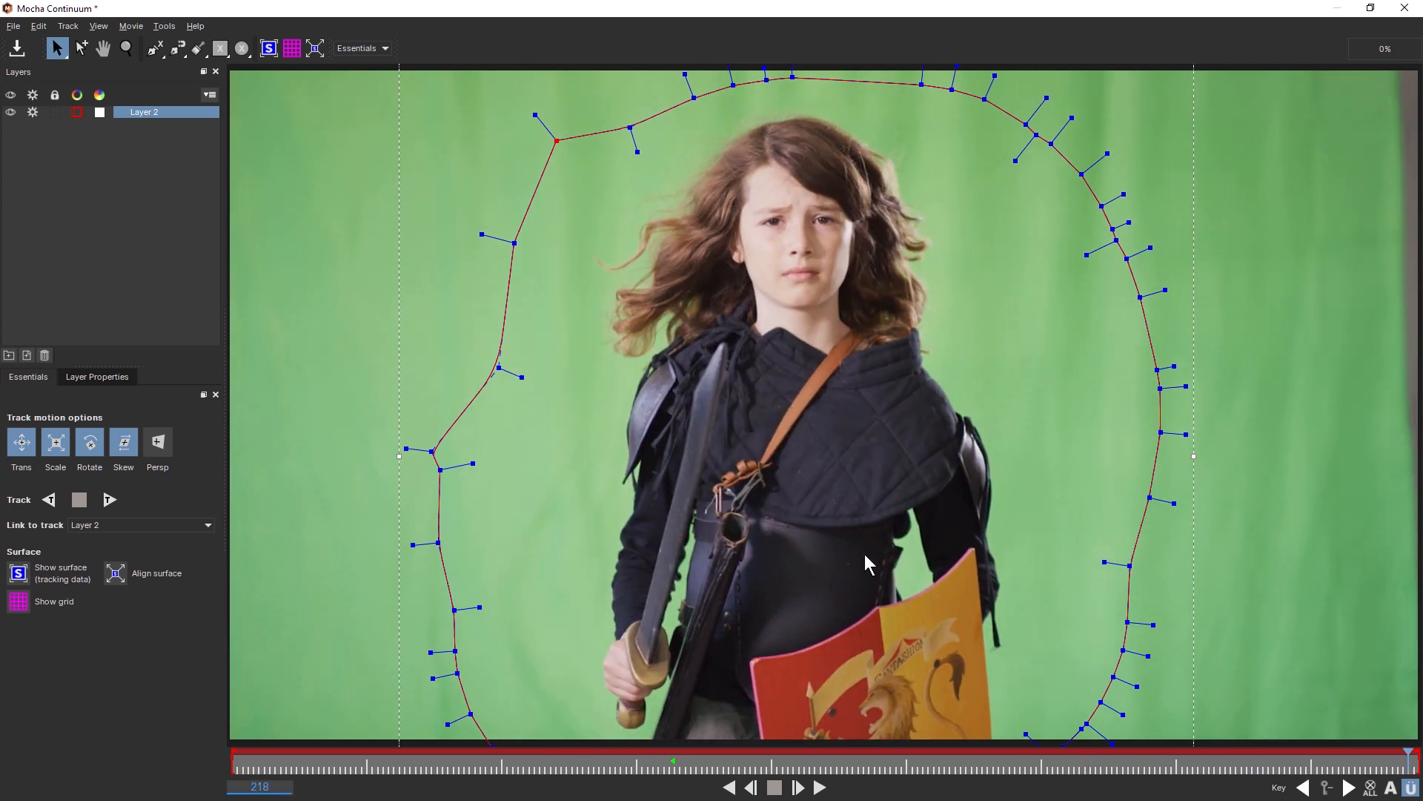
# Step: Save the outside mask project and exit Mocha to return to DaVinci Resolve
pyautogui.click(16, 47)
pyautogui.click(13, 27)
pyautogui.click(13, 28)
pyautogui.click(15, 30)
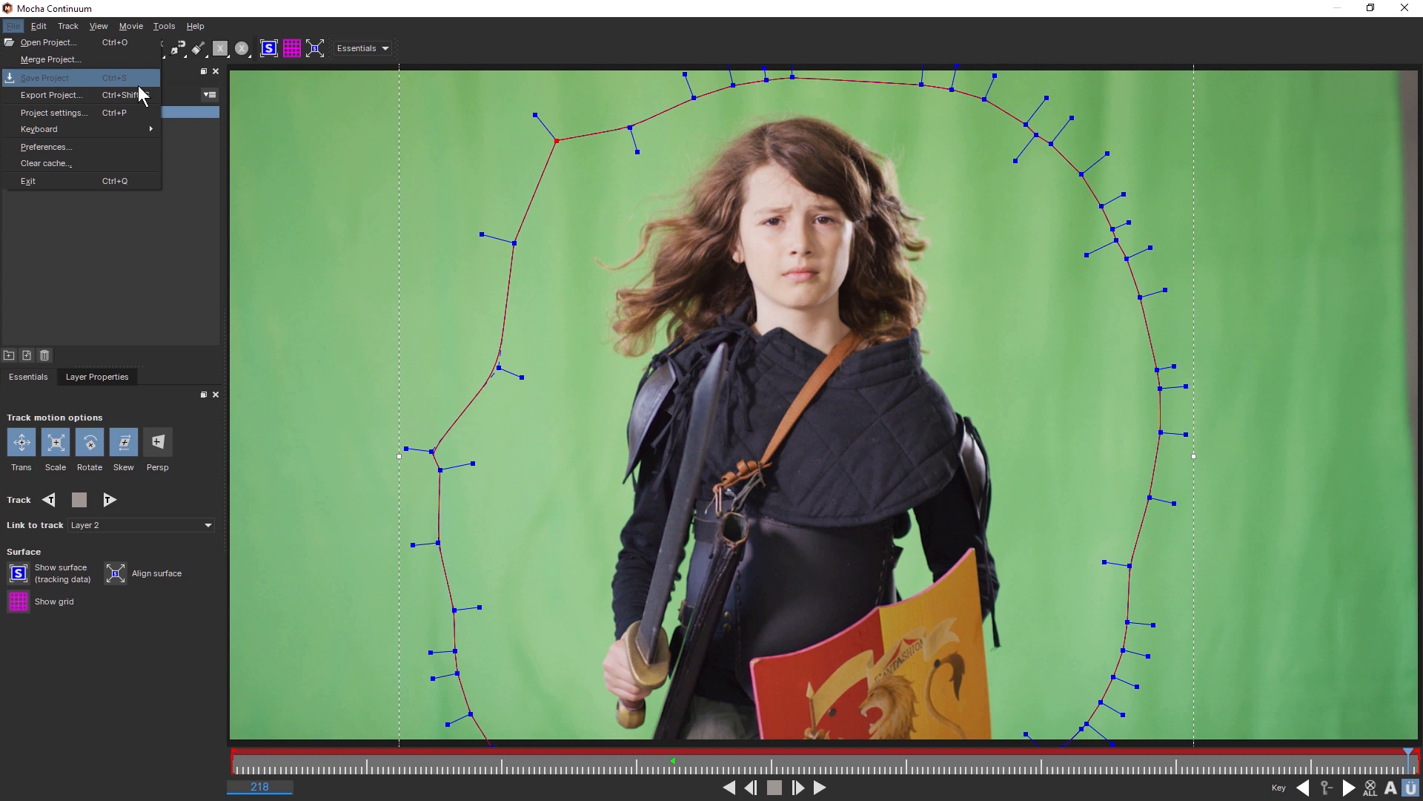
pyautogui.click(211, 221)
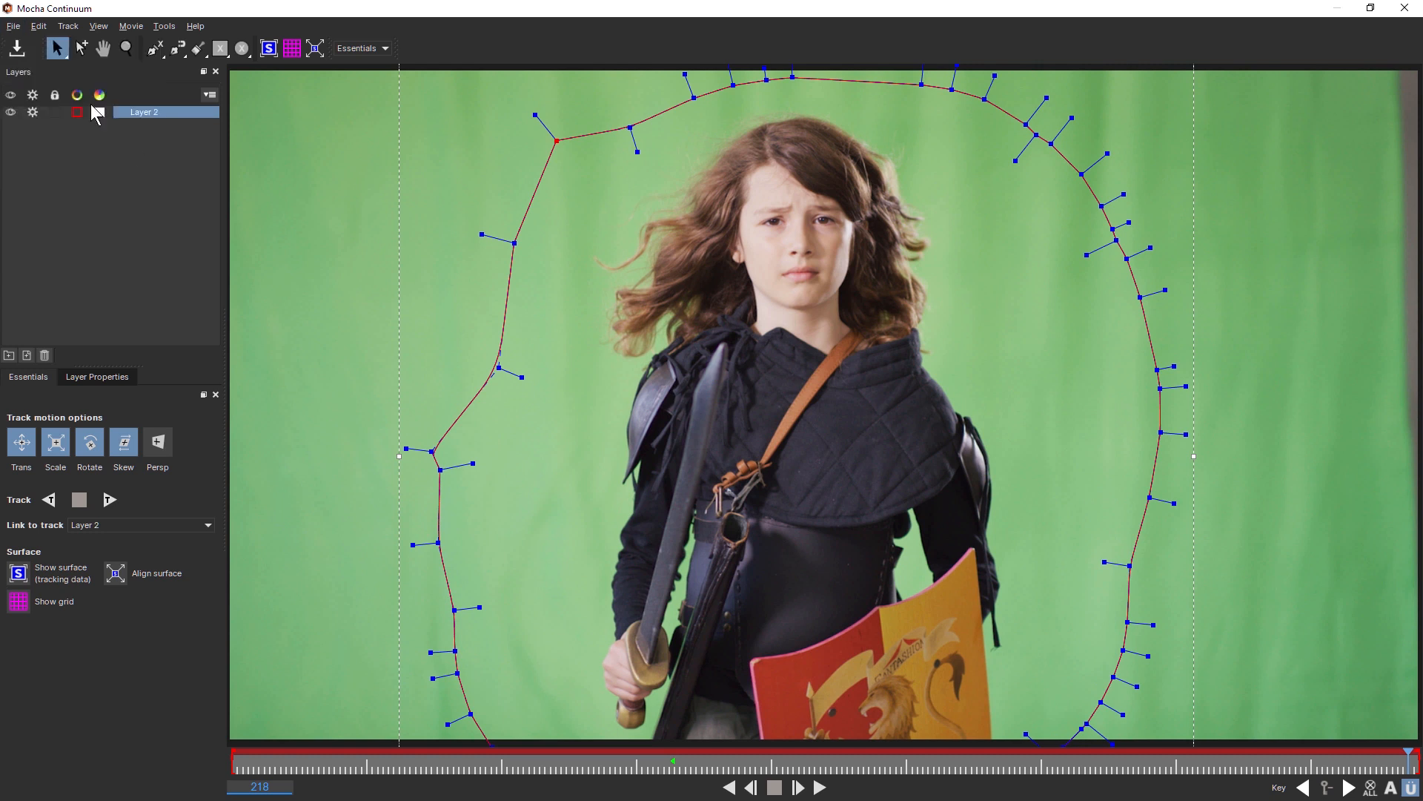
pyautogui.click(13, 26)
pyautogui.click(73, 180)
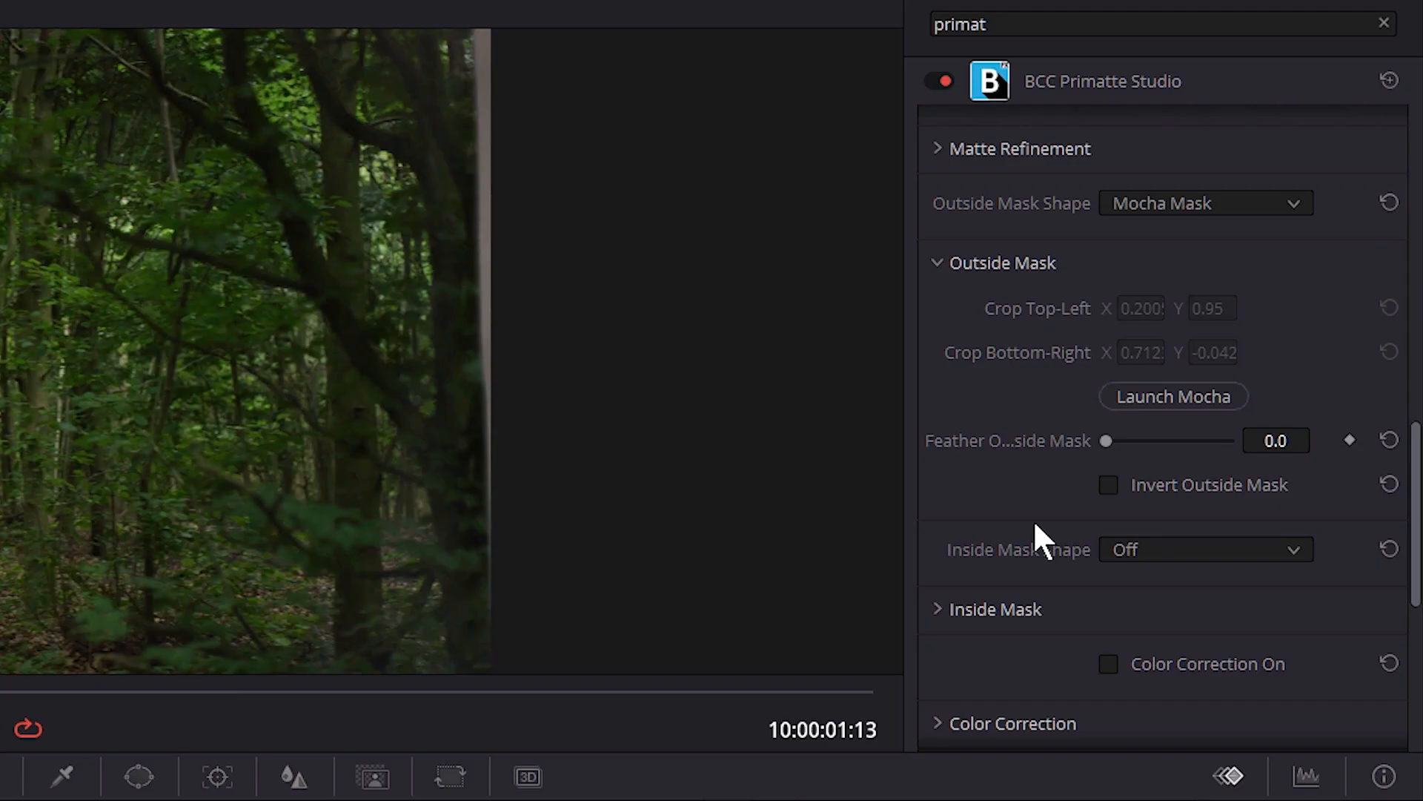
# Step: Invert the outside mask and play through the clip to check the masked composite
pyautogui.click(1109, 485)
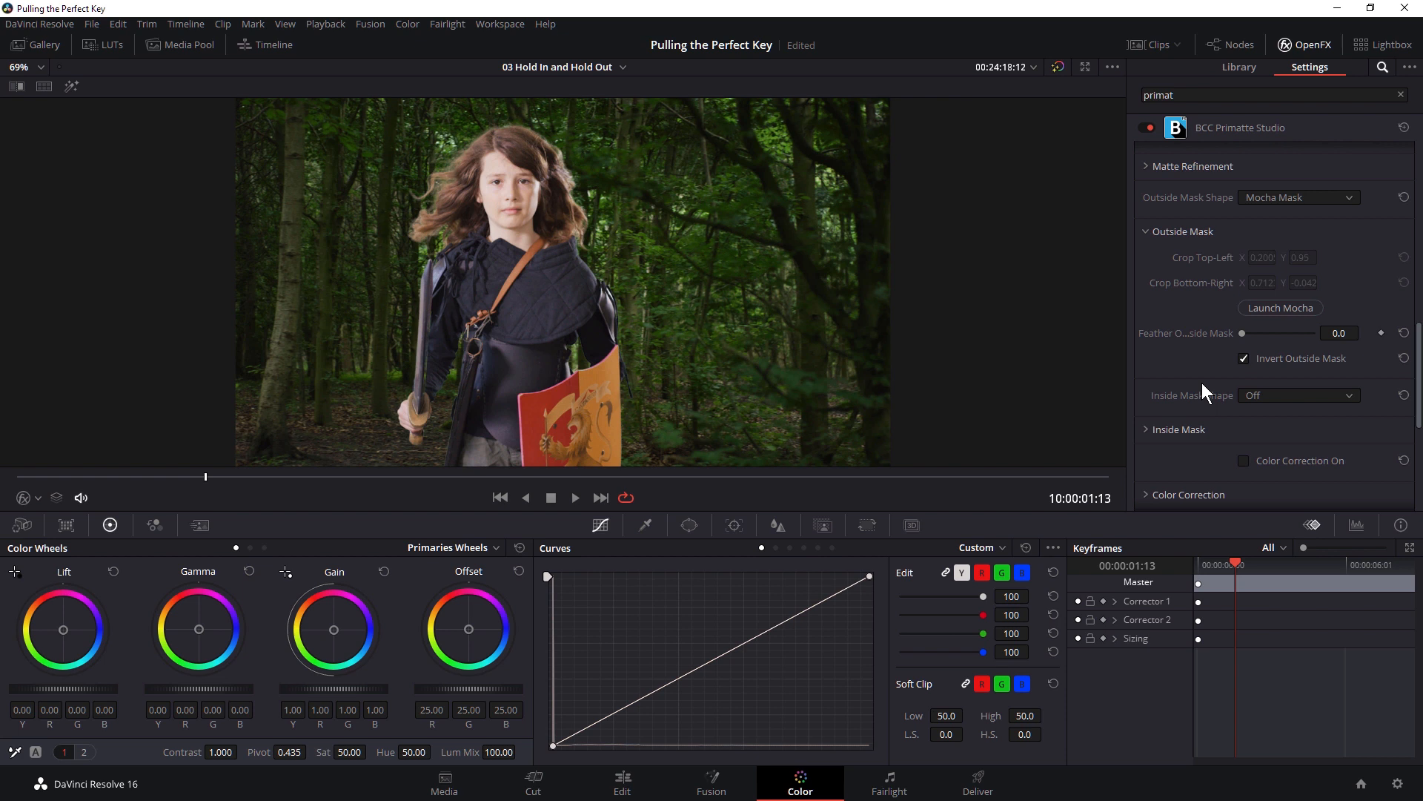
pyautogui.click(1243, 358)
pyautogui.moveTo(274, 475); pyautogui.dragTo(721, 476)
pyautogui.press('space')
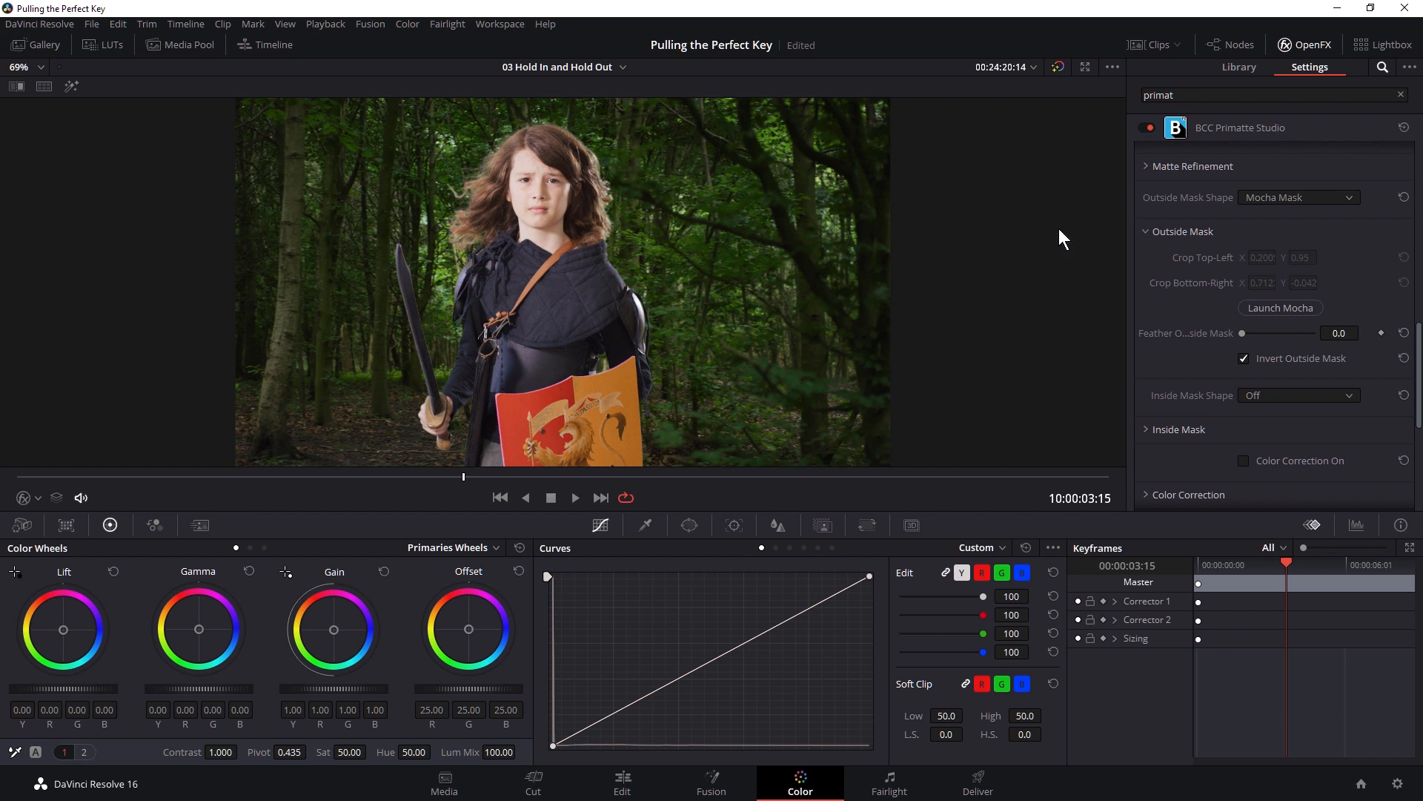
pyautogui.moveTo(469, 476); pyautogui.dragTo(533, 478)
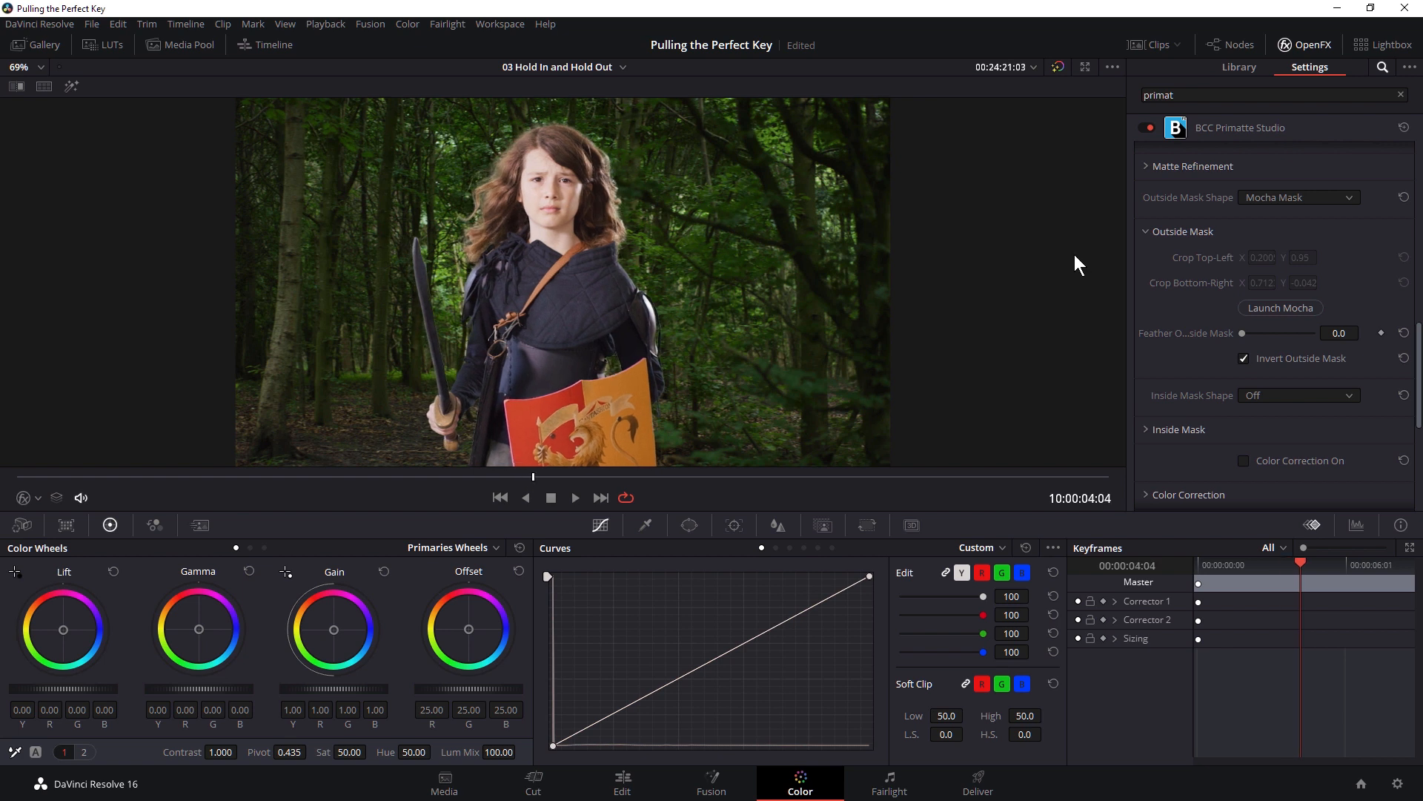
# Step: Set the Inside Mask Shape to Mocha Mask and launch Mocha for the inside mask
pyautogui.click(1149, 233)
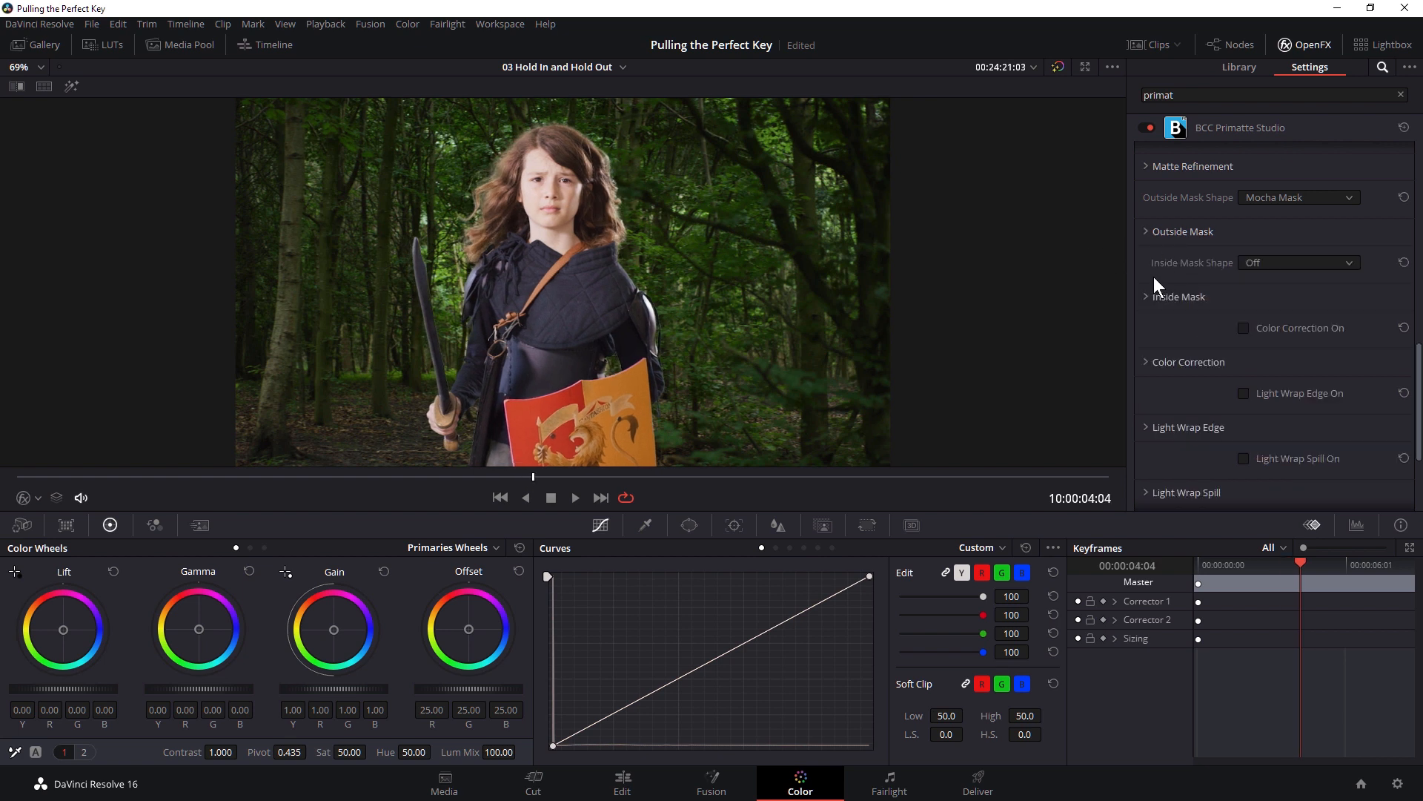
pyautogui.click(1269, 262)
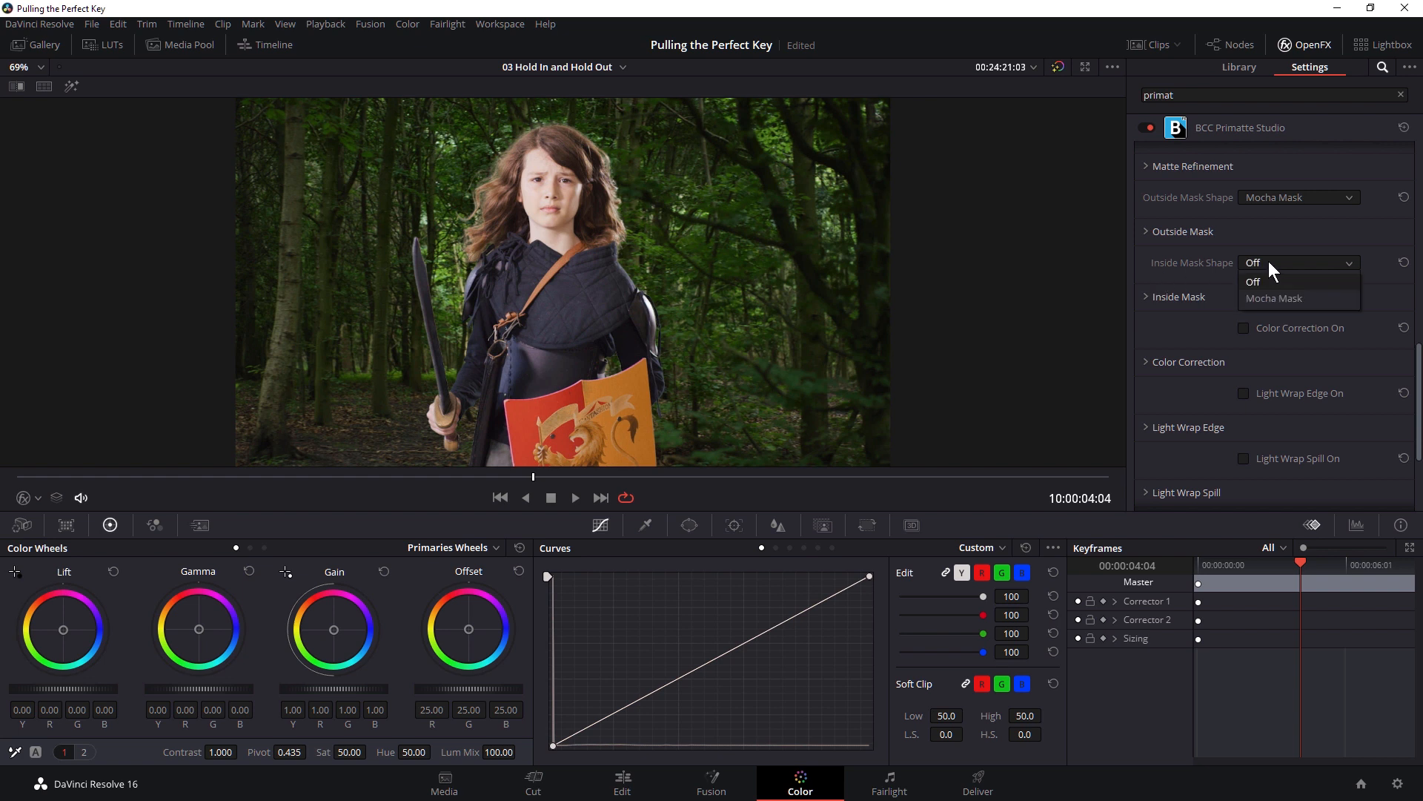
pyautogui.click(1283, 300)
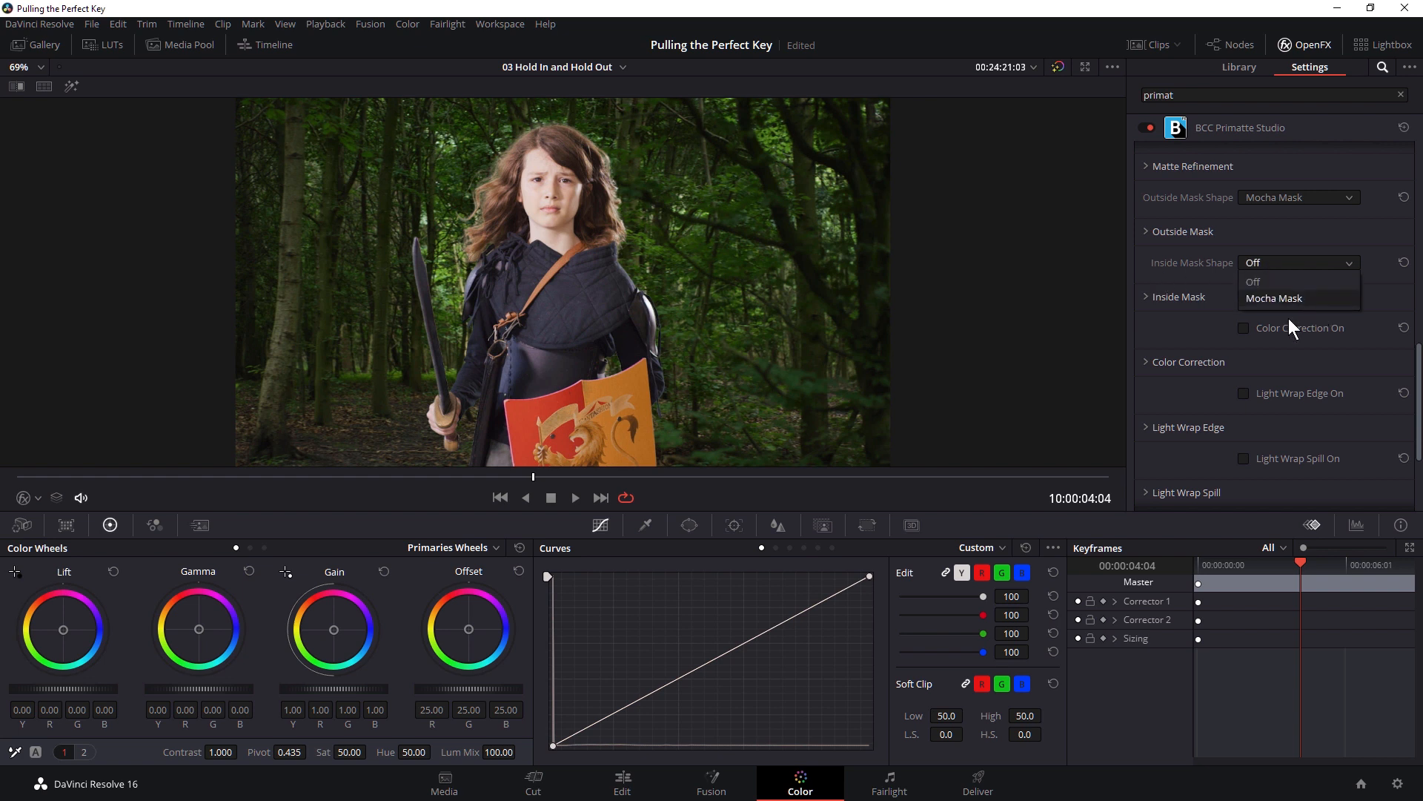
pyautogui.click(1149, 297)
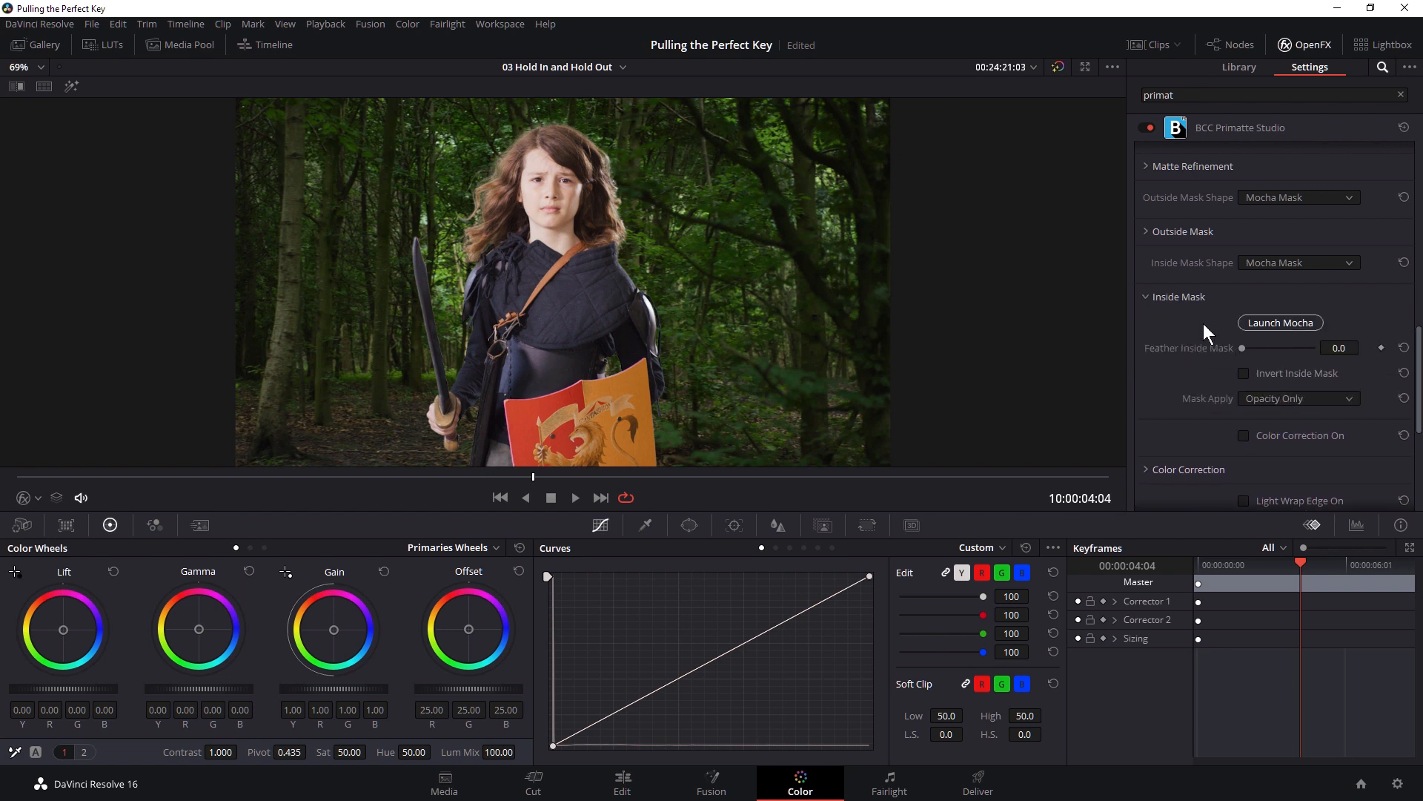
pyautogui.click(1284, 320)
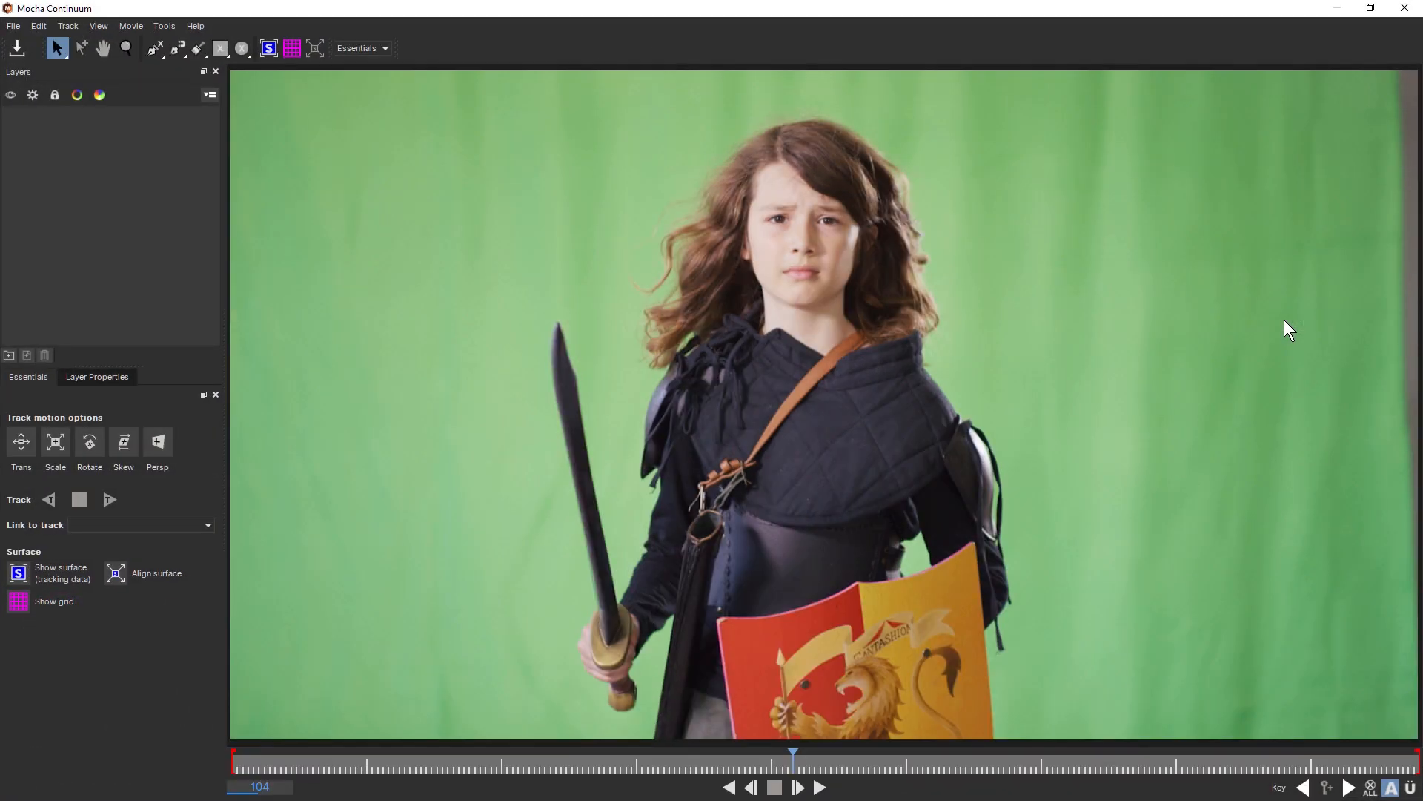
# Step: Review how the shield moves through the footage and park the playhead at frame 100
pyautogui.click(820, 787)
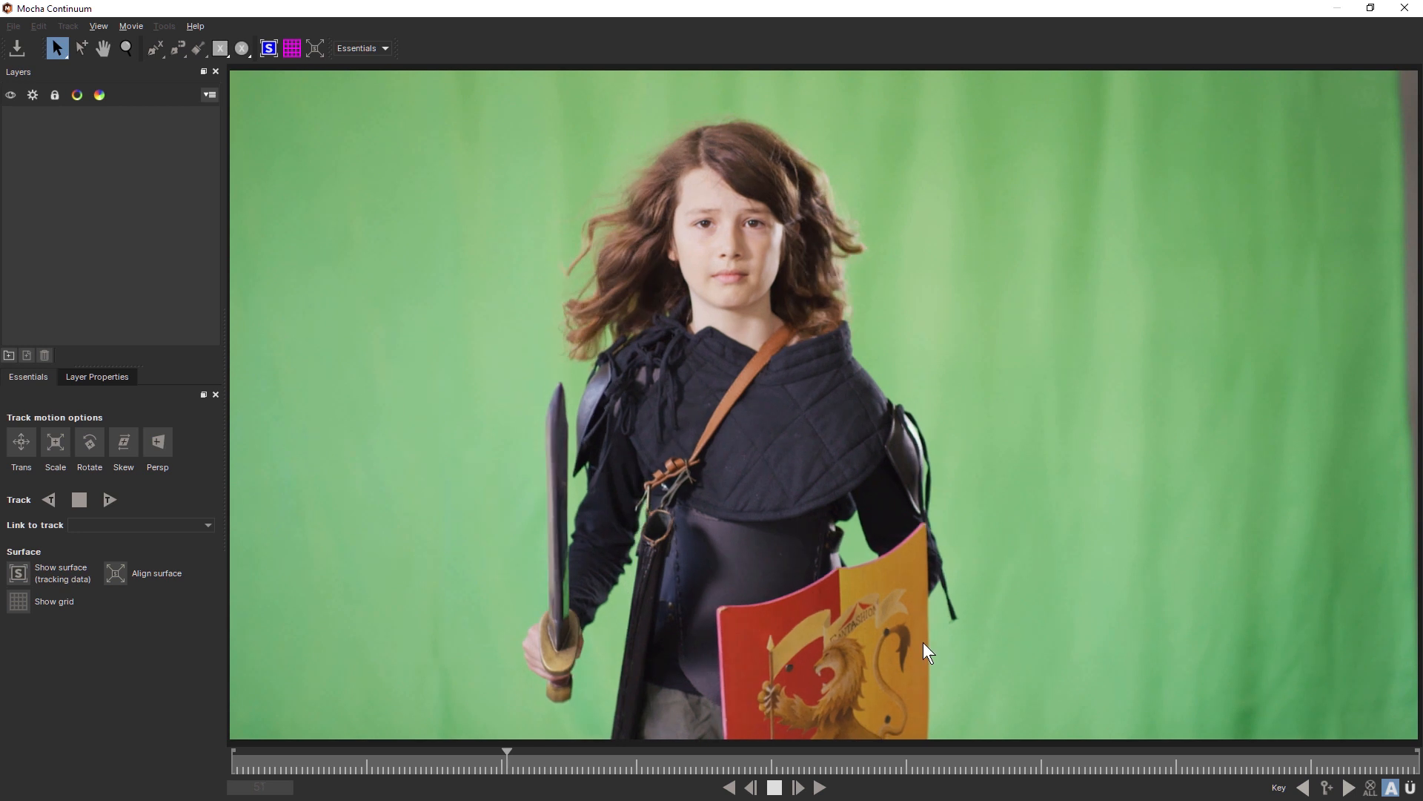
pyautogui.click(776, 788)
pyautogui.moveTo(203, 762); pyautogui.dragTo(475, 762)
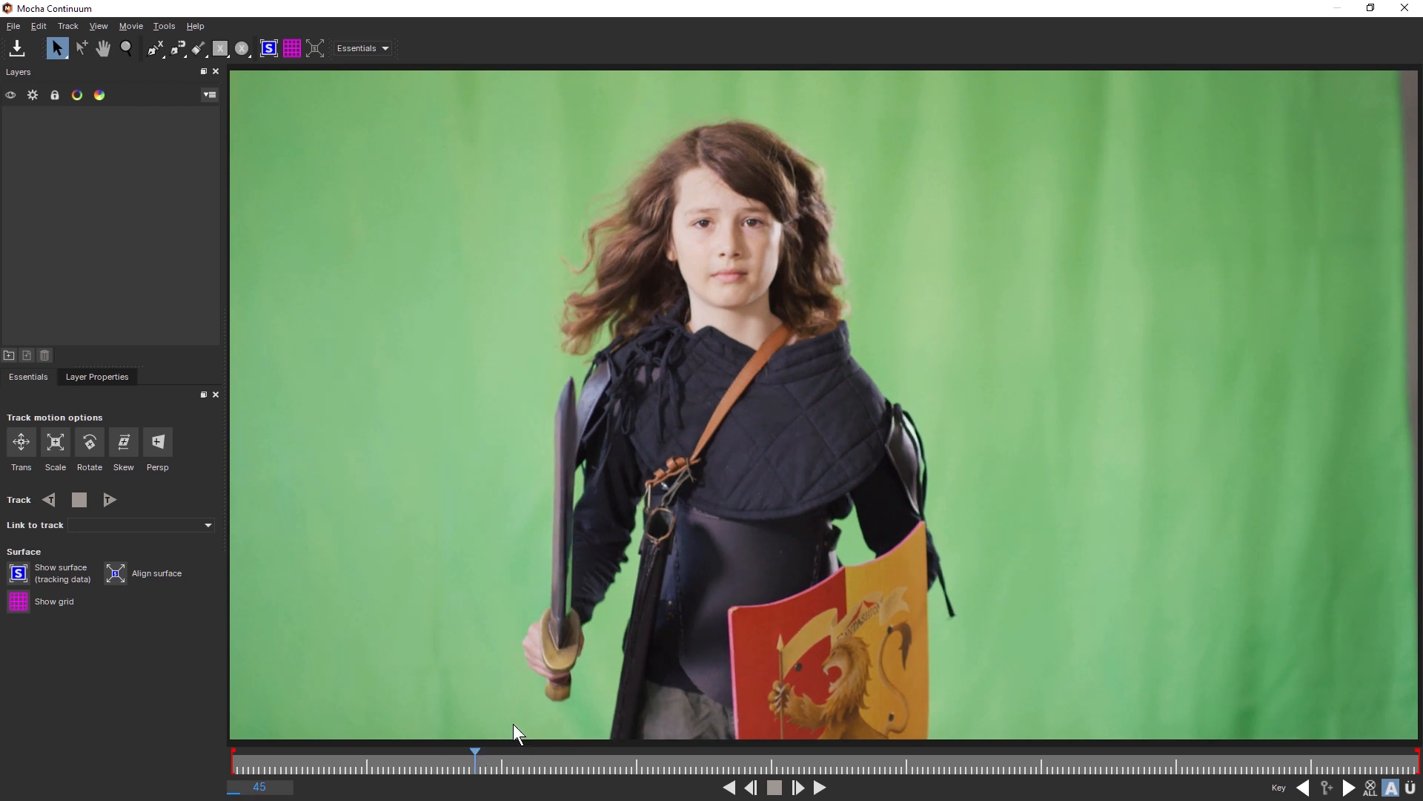
pyautogui.click(484, 768)
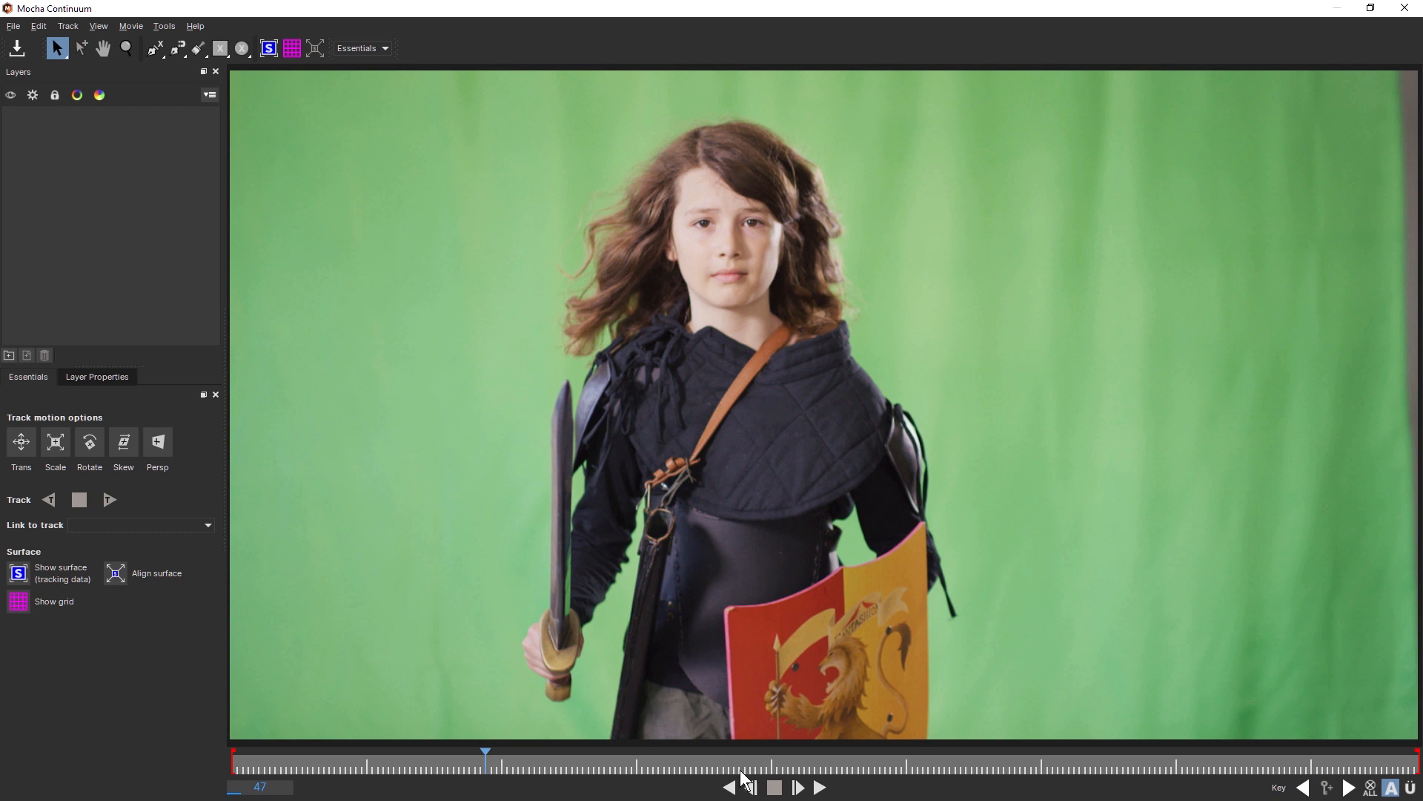
pyautogui.moveTo(736, 768); pyautogui.dragTo(771, 767)
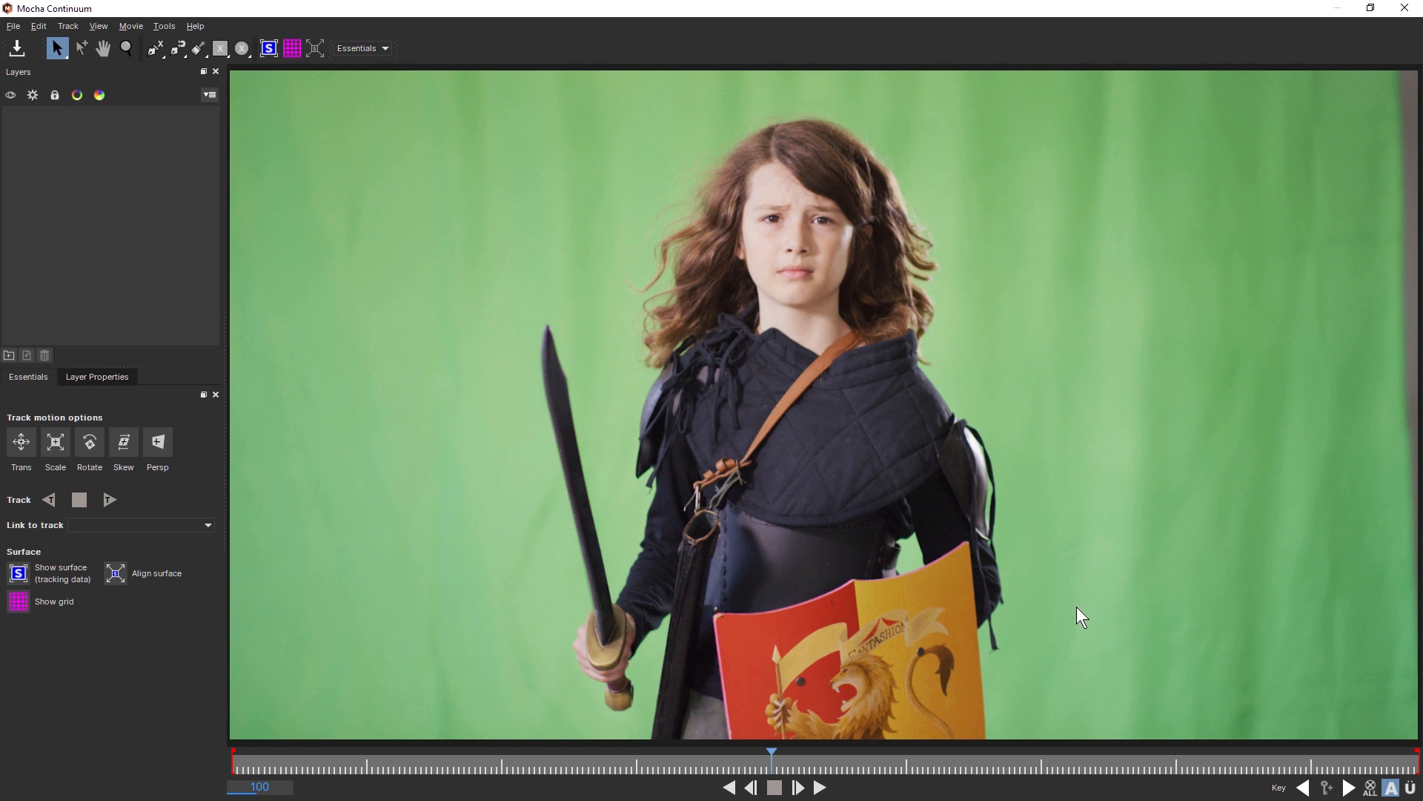
# Step: Paint a quick mask over the shield's interior and below the frame with a 54-radius Area Brush, and convert it into a spline layer
pyautogui.press('x')
pyautogui.moveTo(1065, 651); pyautogui.dragTo(960, 431)
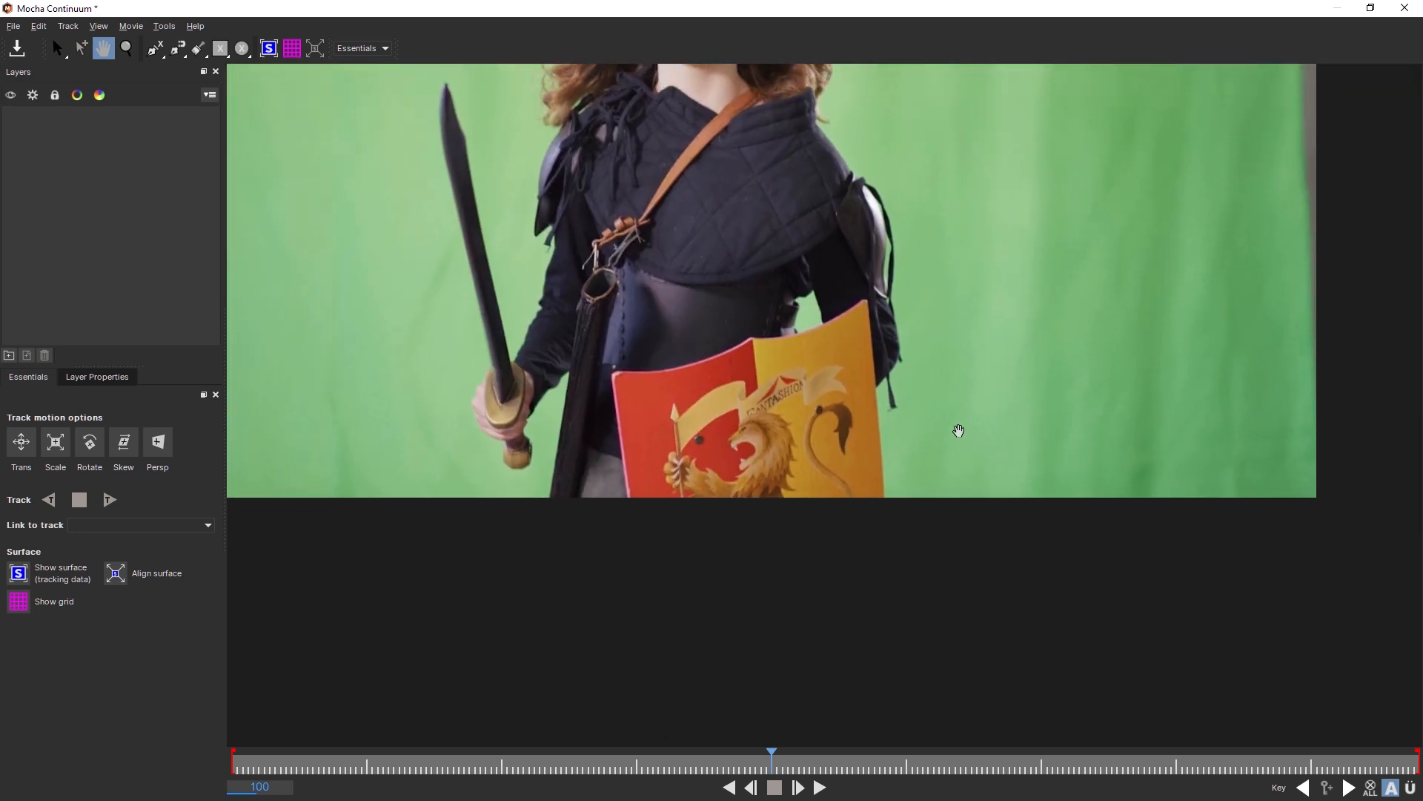
pyautogui.scroll(2, 1020, 447)
pyautogui.press('s')
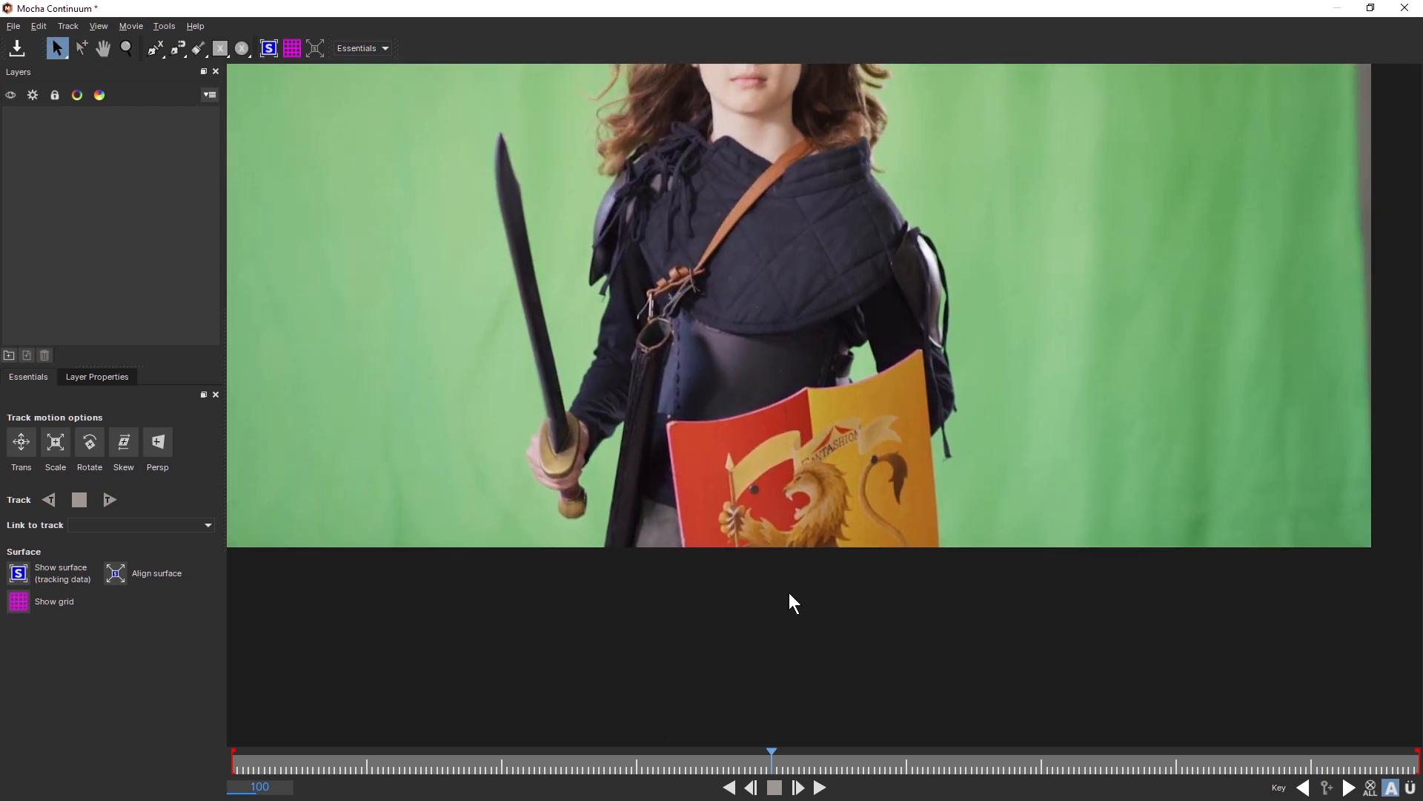
pyautogui.press('z')
pyautogui.moveTo(912, 492); pyautogui.dragTo(861, 361)
pyautogui.press('s')
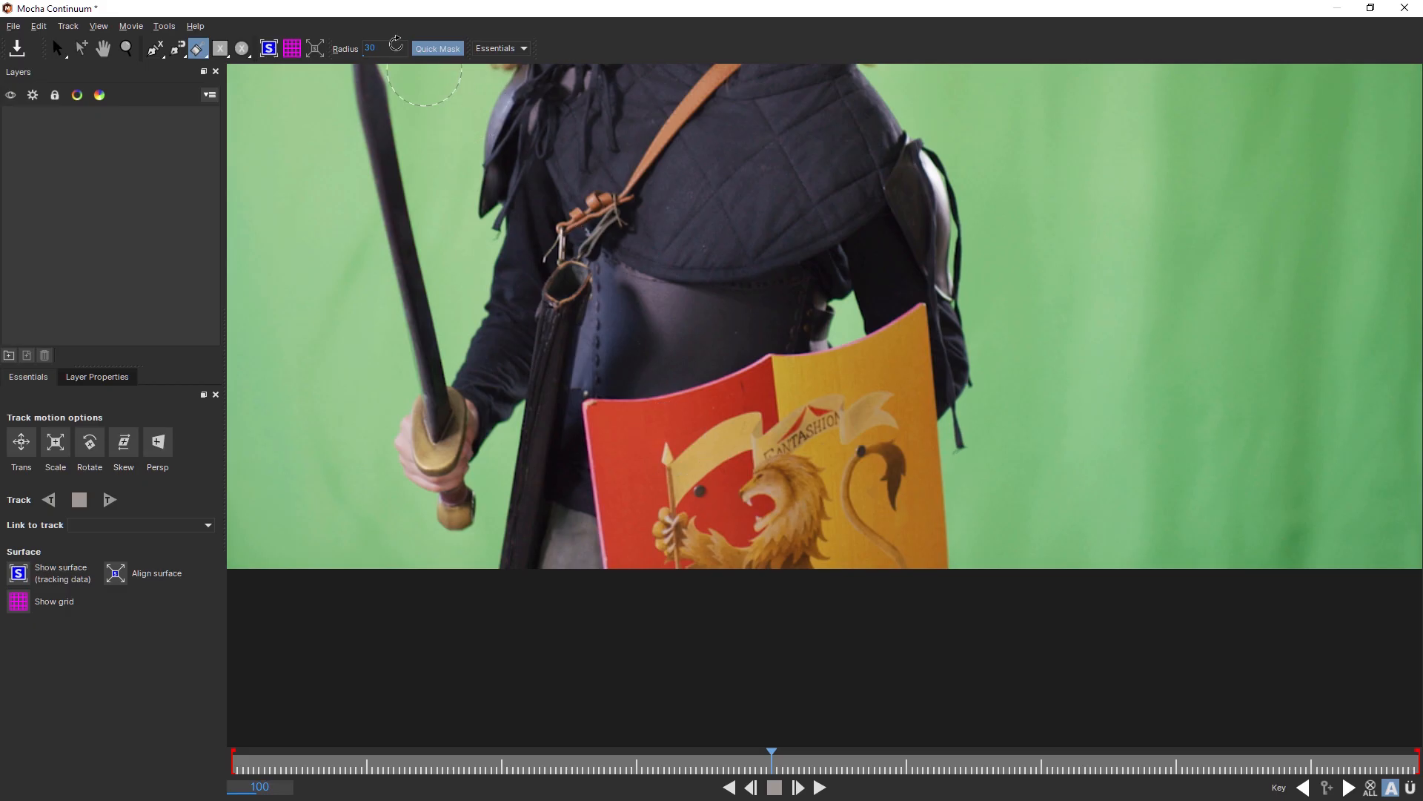
pyautogui.moveTo(391, 47)
pyautogui.mouseDown()
pyautogui.moveTo(375, 71)
pyautogui.moveTo(345, 64)
pyautogui.mouseUp()
pyautogui.moveTo(682, 522)
pyautogui.mouseDown()
pyautogui.moveTo(667, 474)
pyautogui.moveTo(753, 463)
pyautogui.moveTo(845, 411)
pyautogui.moveTo(845, 548)
pyautogui.moveTo(879, 423)
pyautogui.moveTo(874, 535)
pyautogui.moveTo(778, 519)
pyautogui.moveTo(778, 588)
pyautogui.moveTo(697, 548)
pyautogui.moveTo(668, 504)
pyautogui.moveTo(883, 571)
pyautogui.moveTo(747, 604)
pyautogui.moveTo(692, 597)
pyautogui.moveTo(723, 572)
pyautogui.mouseUp()
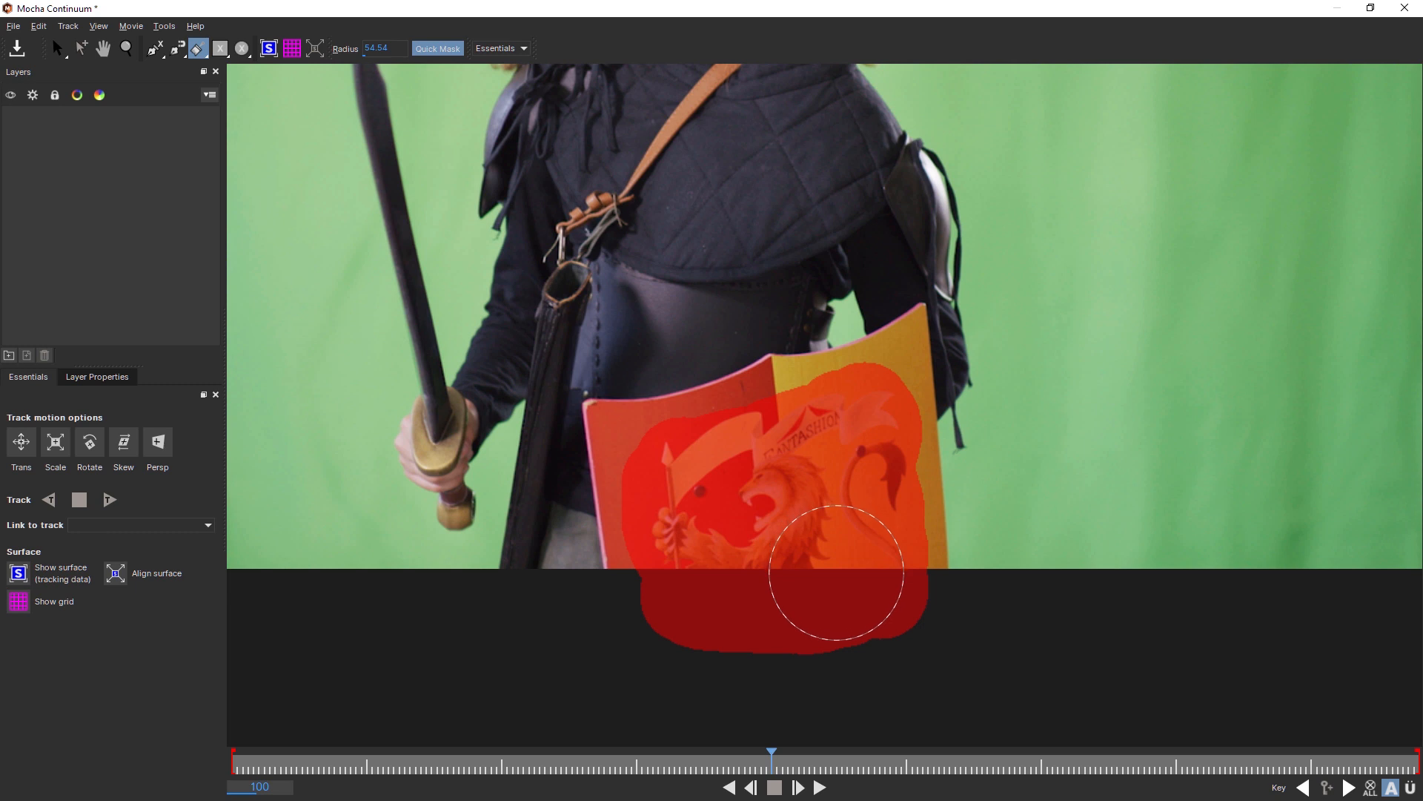
pyautogui.click(442, 46)
# Step: Play the clip briefly to check the untracked outline, and rename its layer as Shield
pyautogui.click(820, 787)
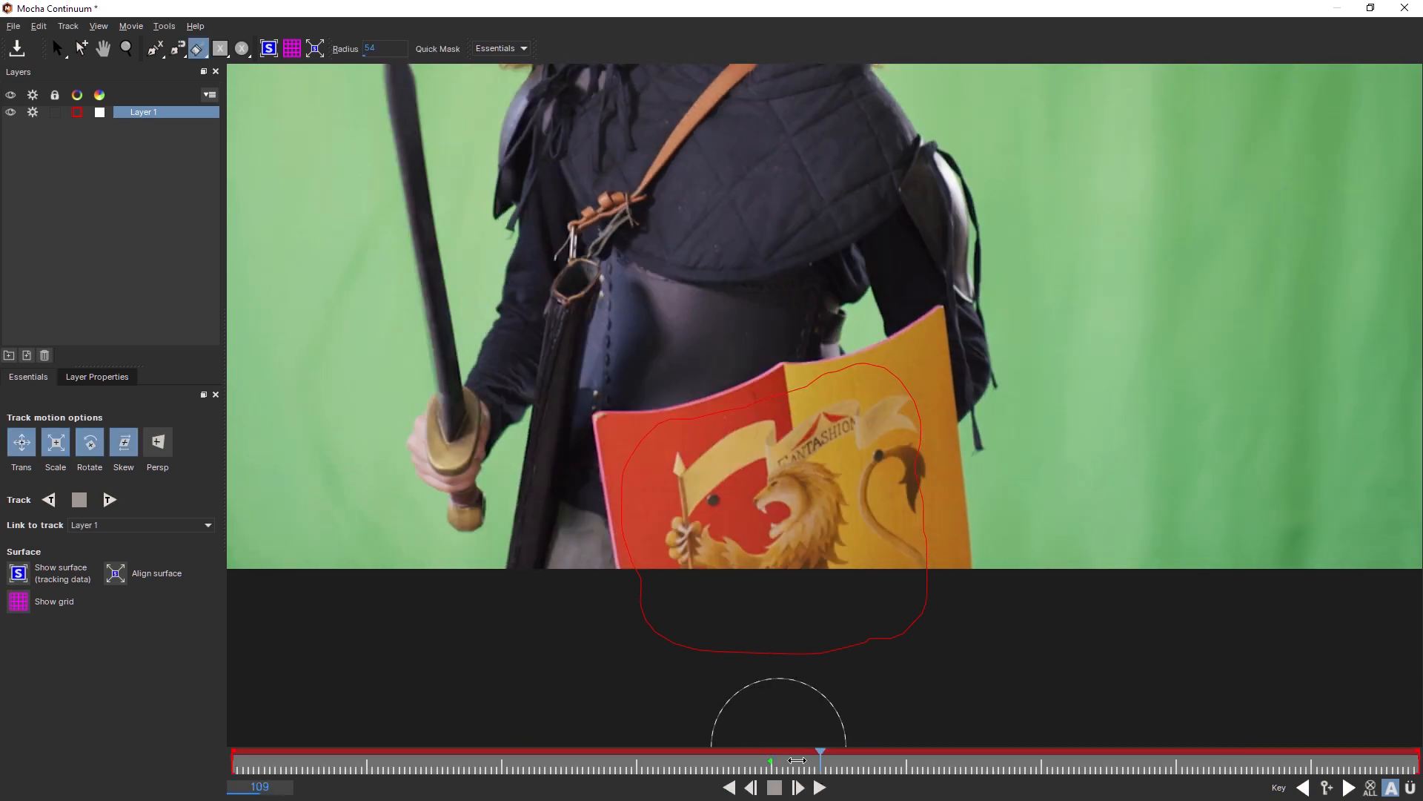
pyautogui.click(776, 787)
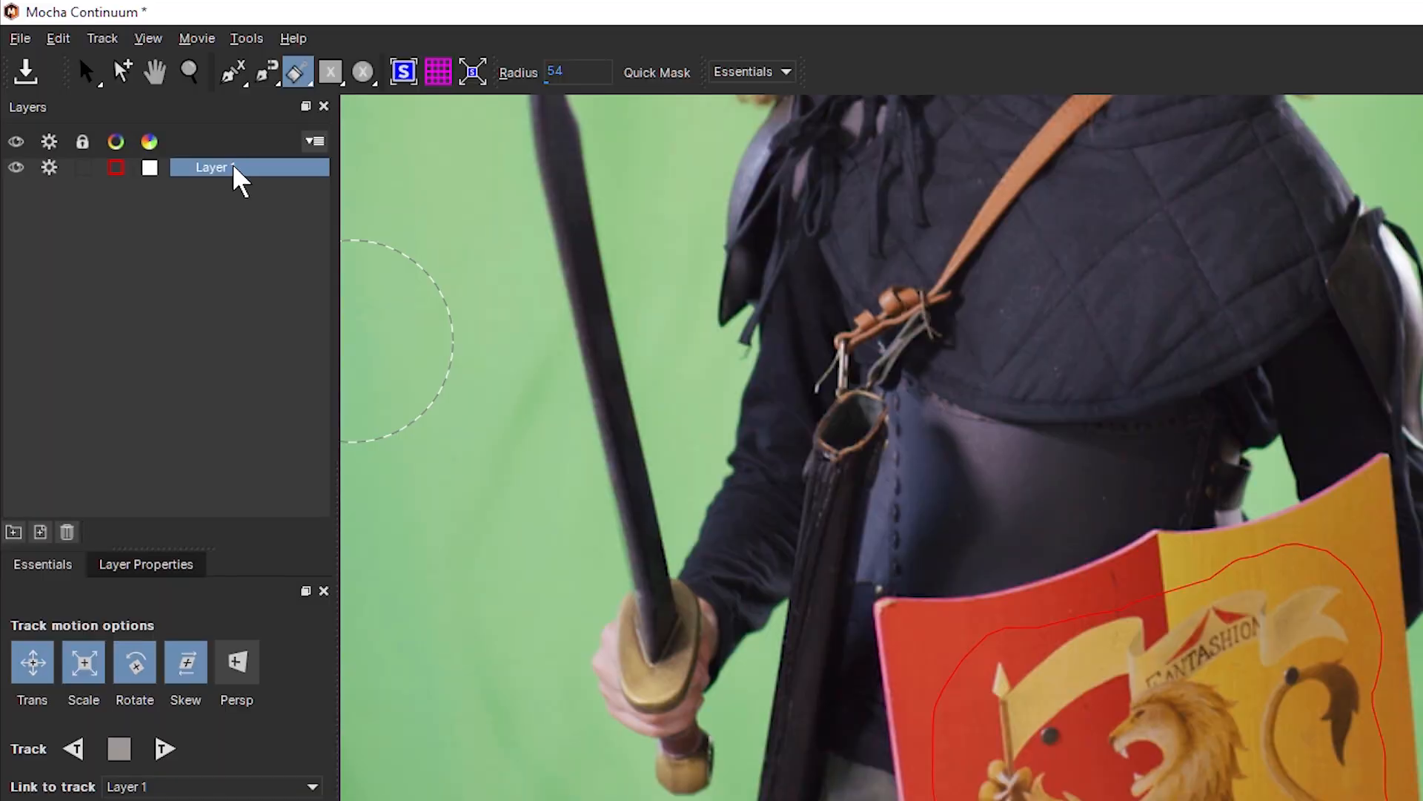
pyautogui.doubleClick(231, 171)
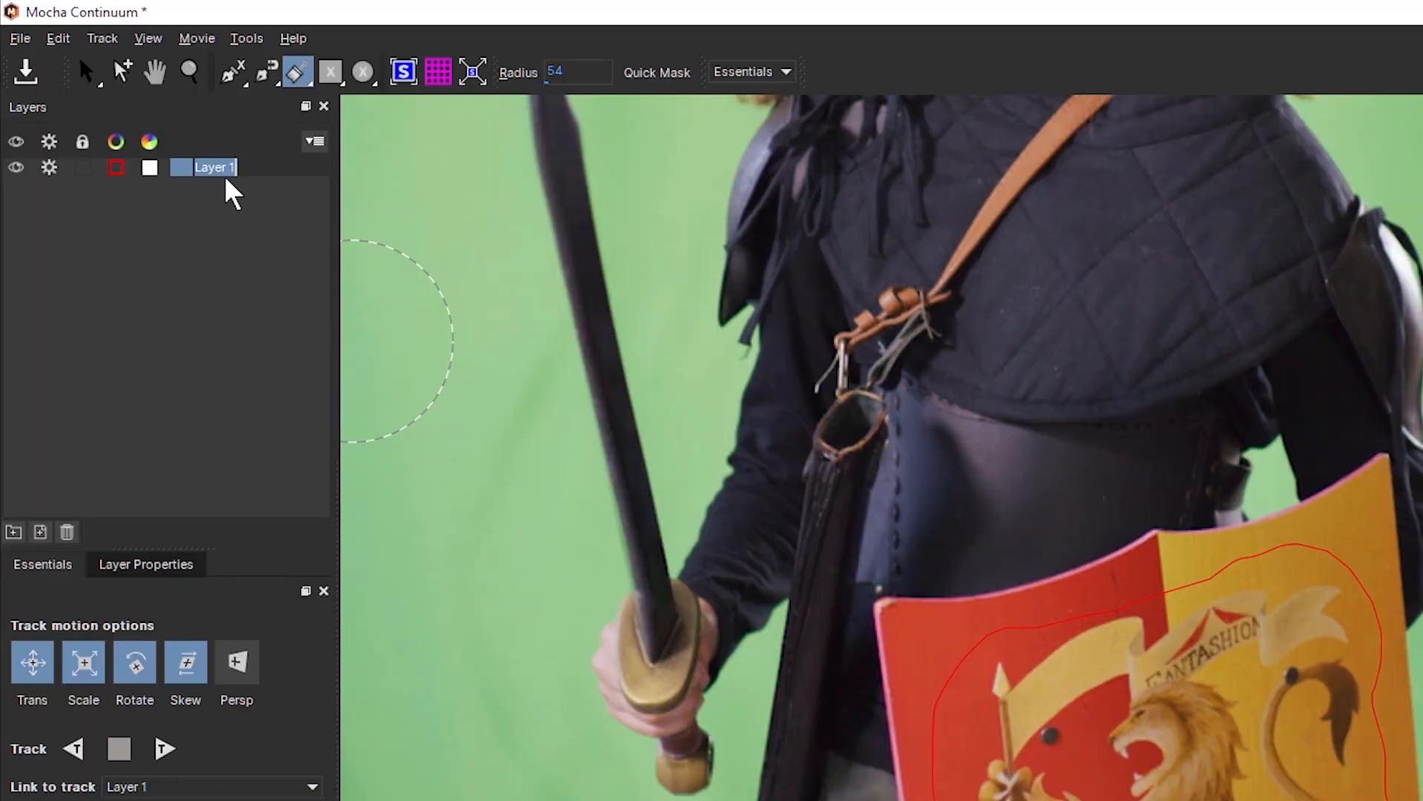
pyautogui.write('Shield')
pyautogui.press('Return')
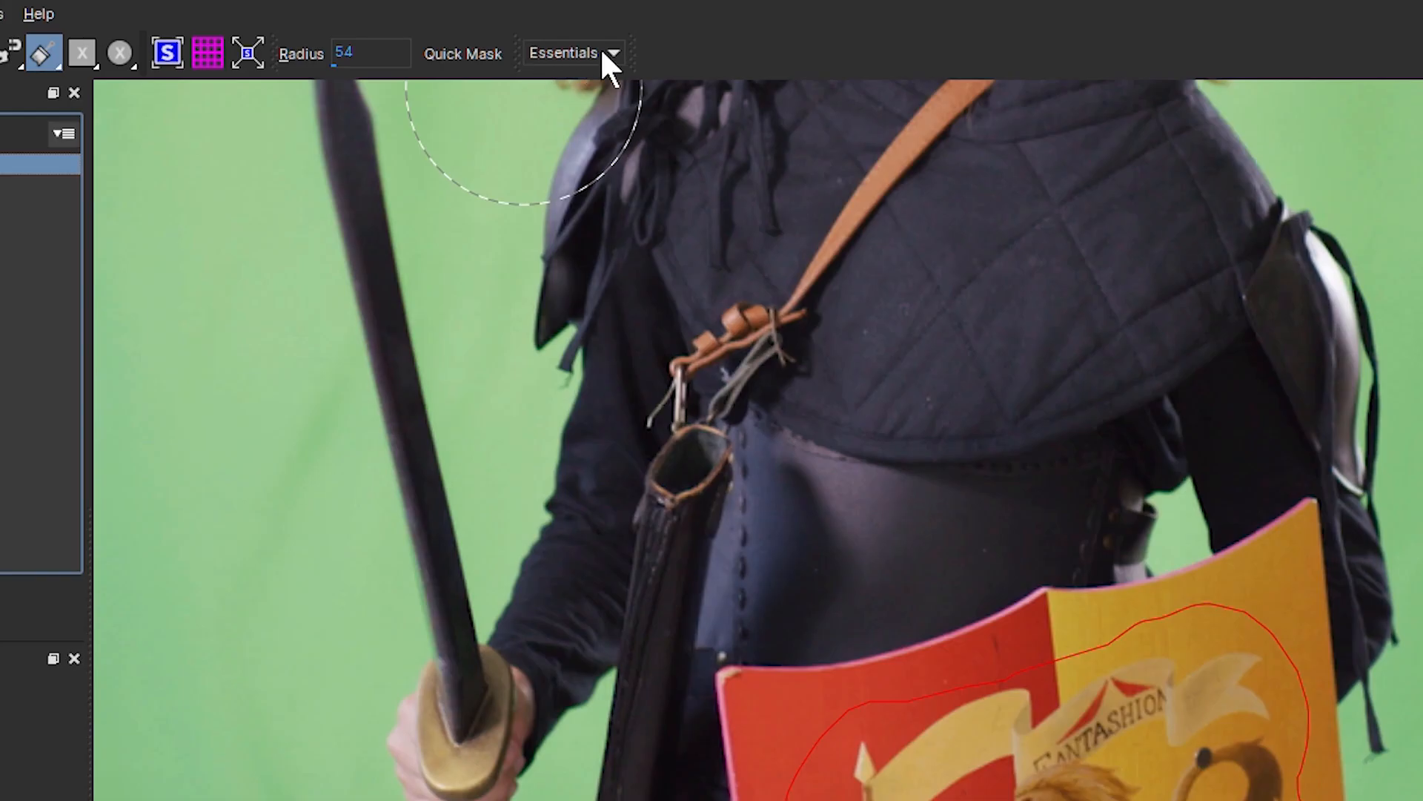
# Step: Examine the tracking parameters in the Classic workspace and return to the Essentials workspace
pyautogui.click(606, 52)
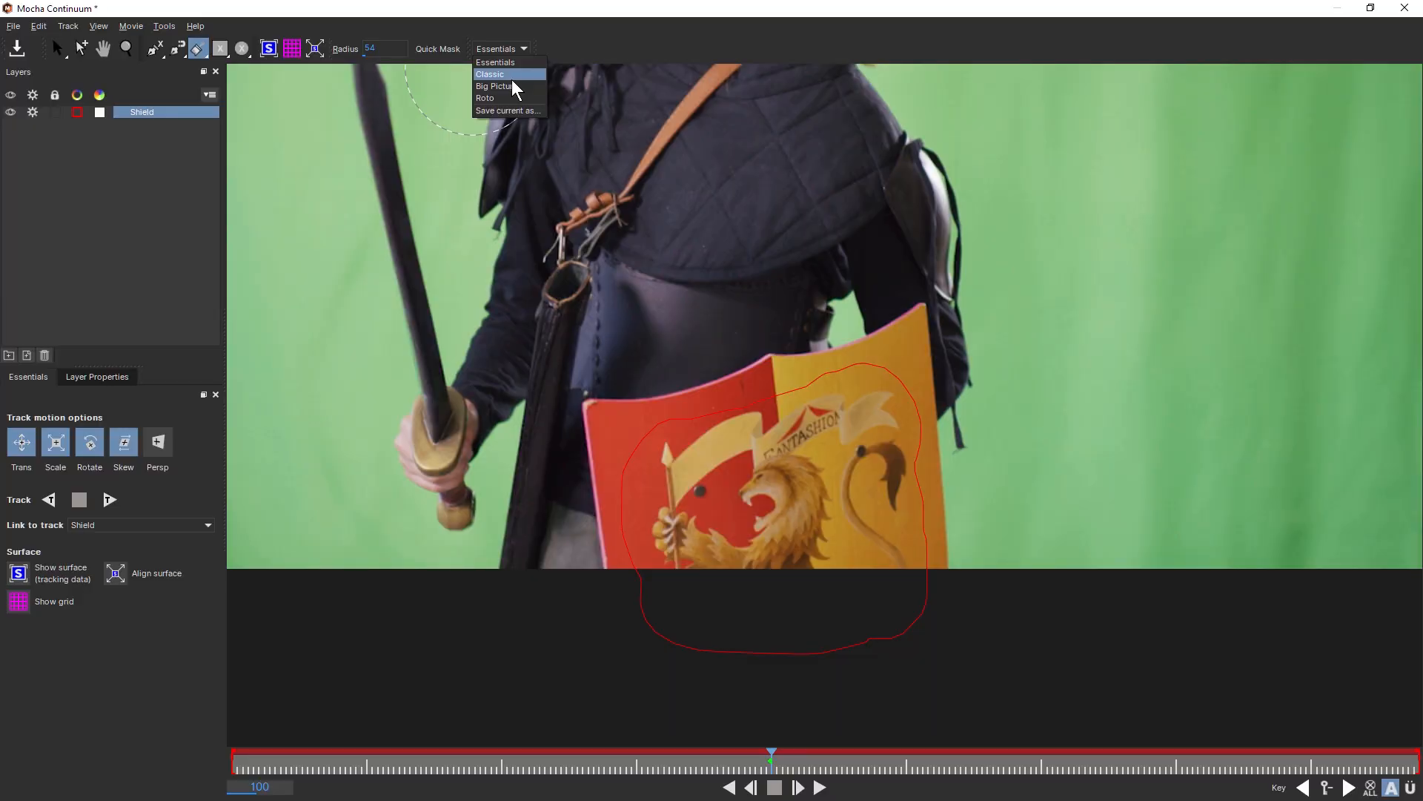
pyautogui.click(608, 99)
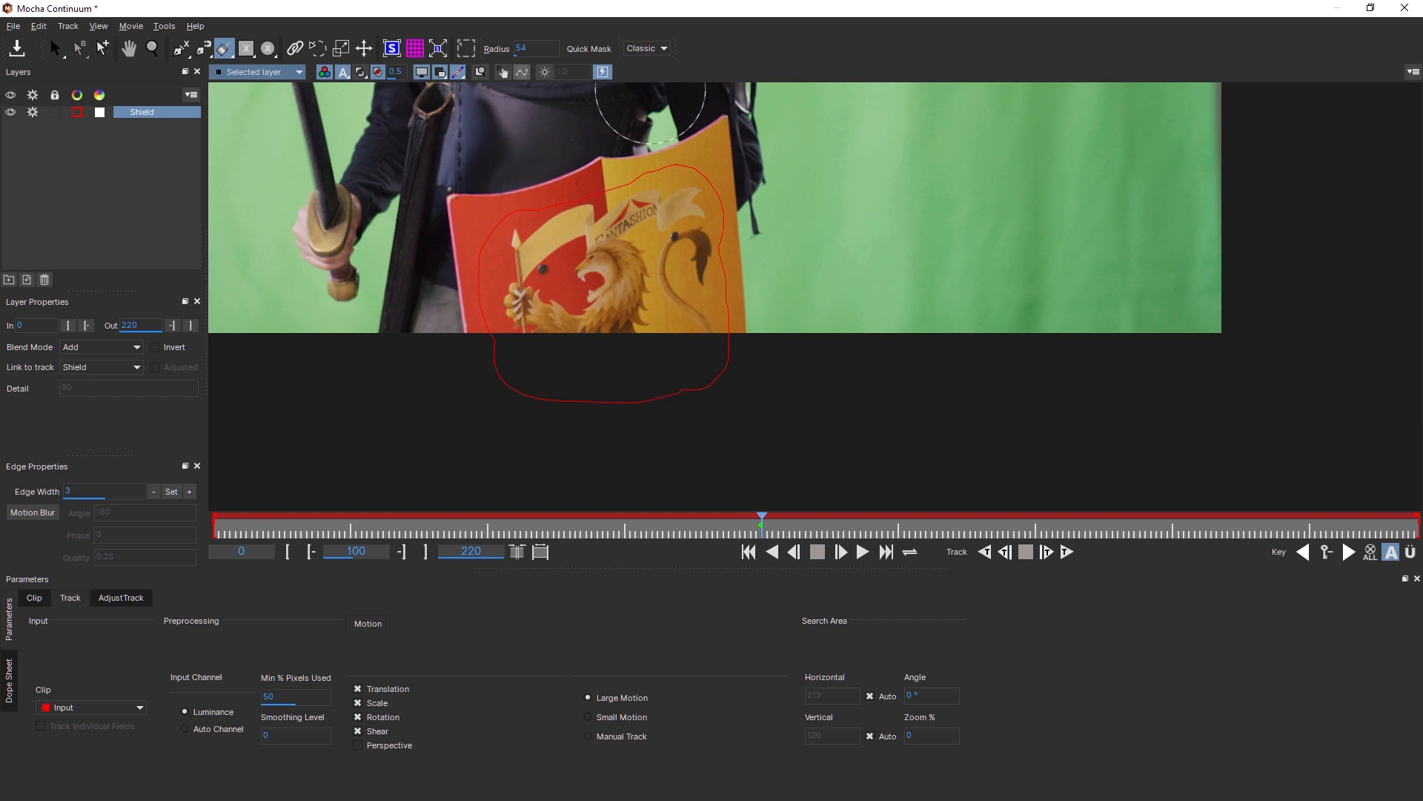
pyautogui.click(650, 50)
pyautogui.click(658, 62)
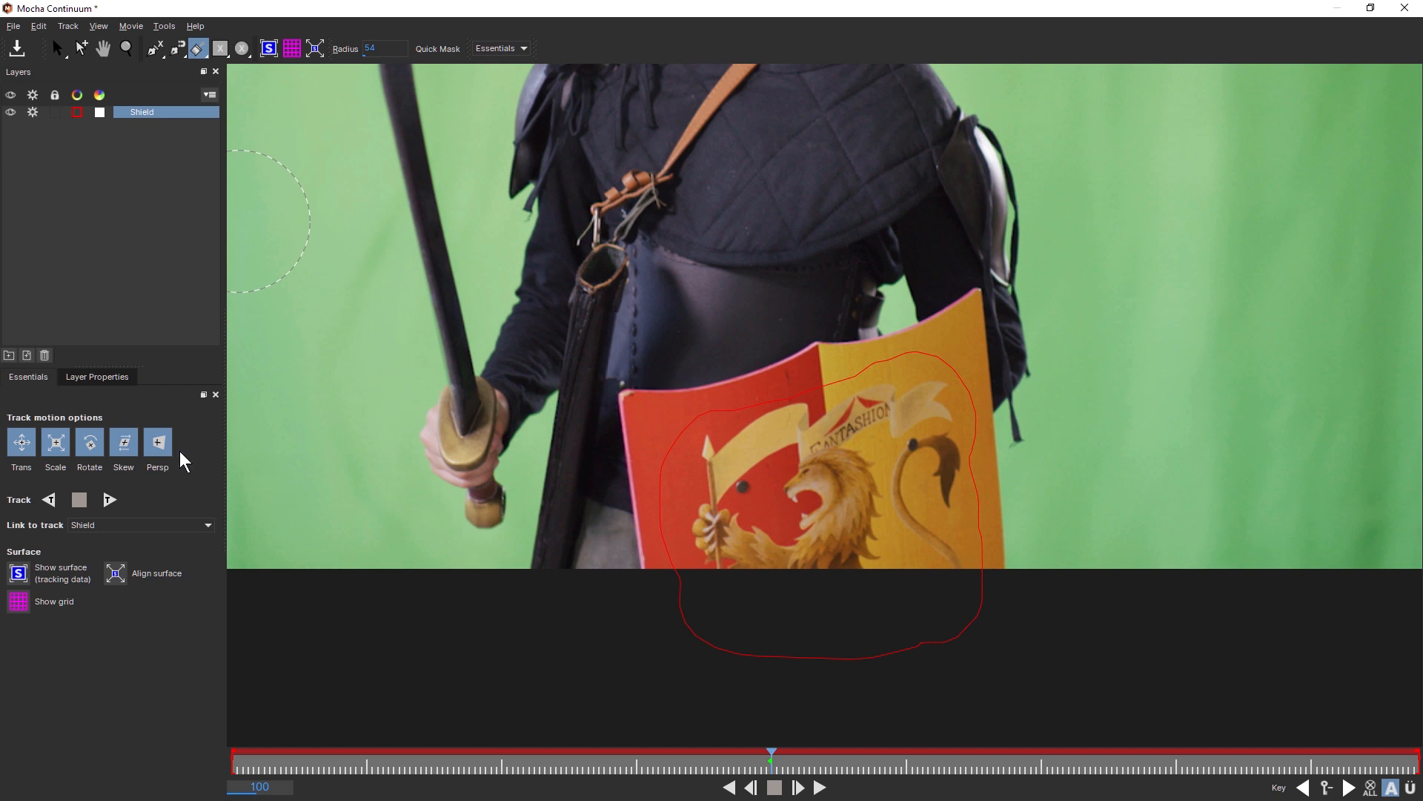
# Step: Enable Trans, Scale, Rotate, Skew and Persp, and track the Shield layer forwards and backwards from frame 100
pyautogui.click(57, 445)
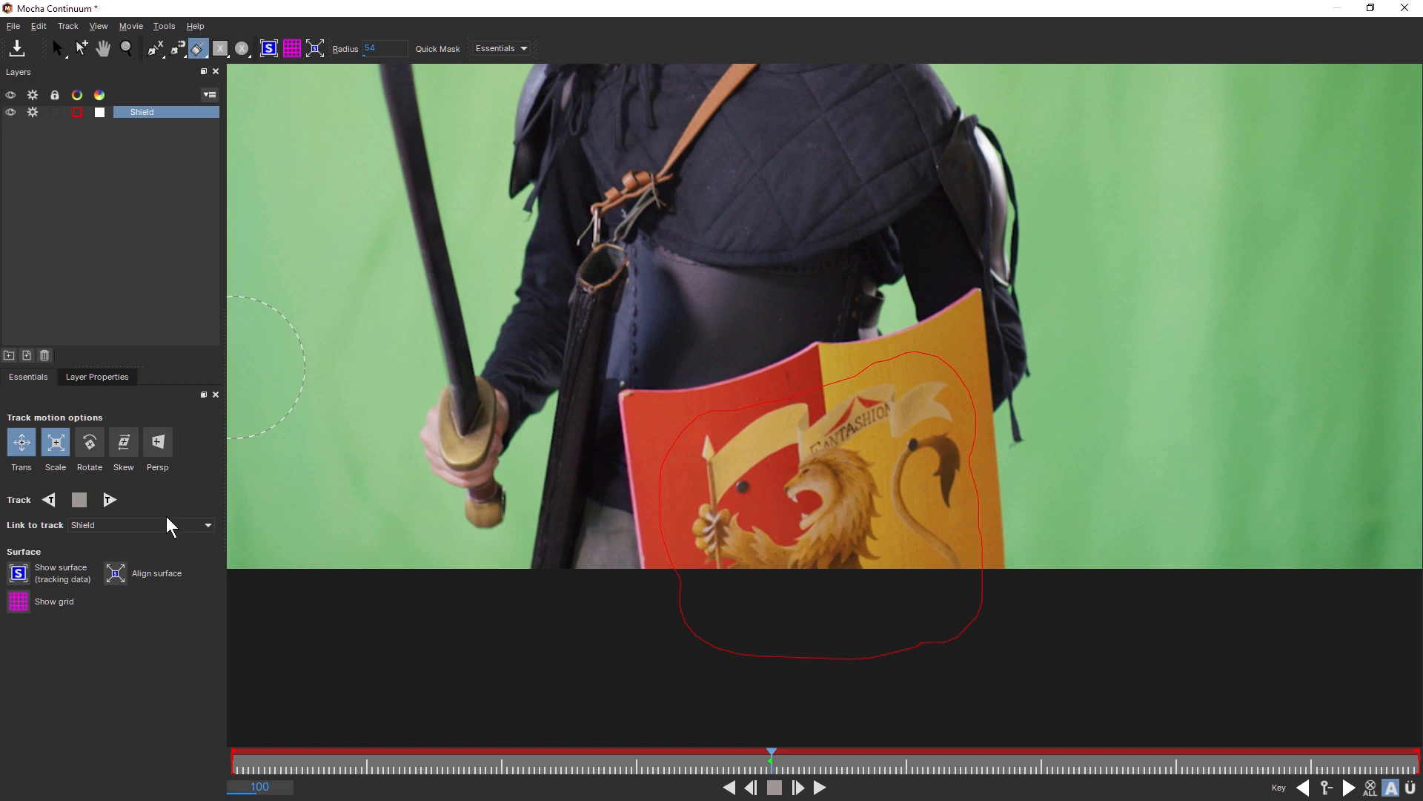
pyautogui.click(125, 441)
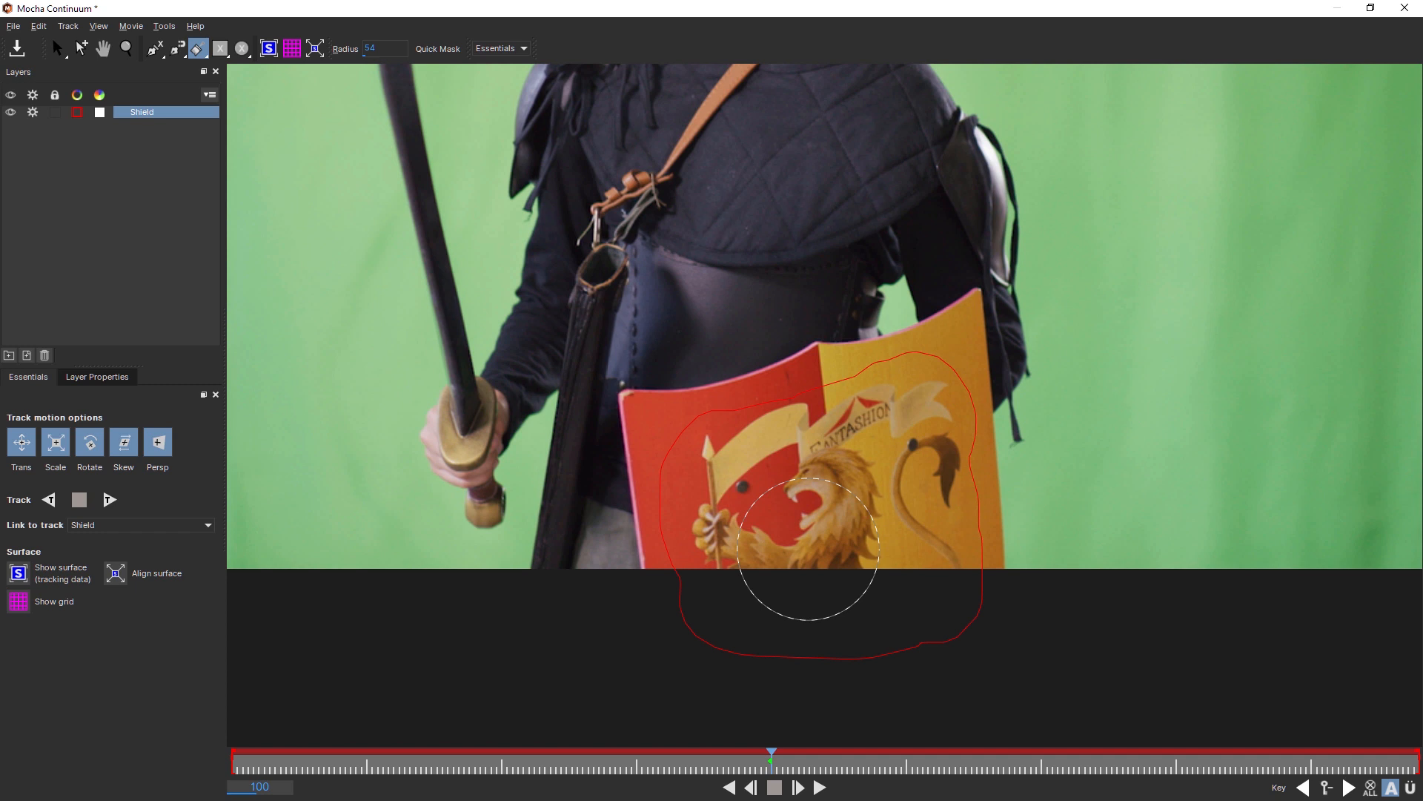
pyautogui.click(109, 500)
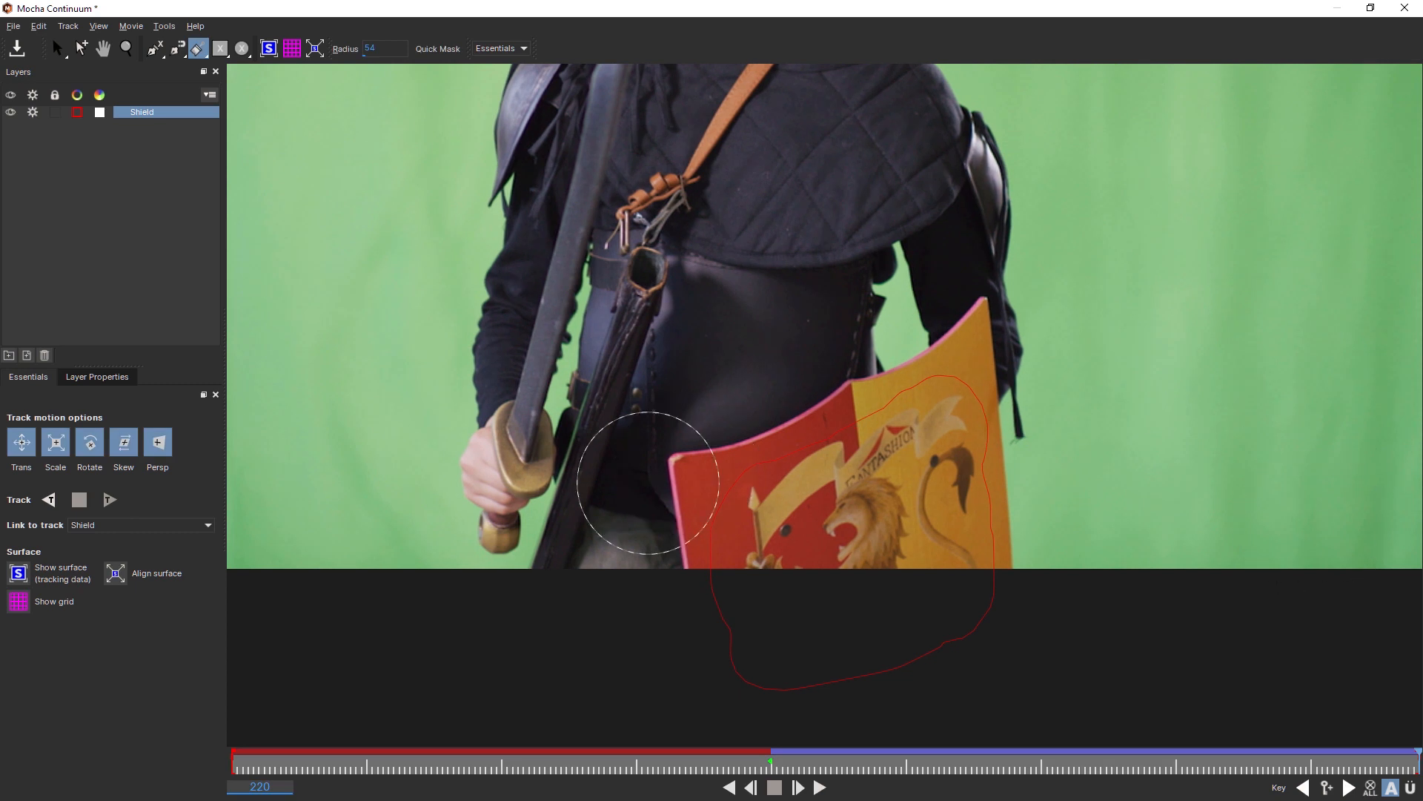
pyautogui.click(771, 764)
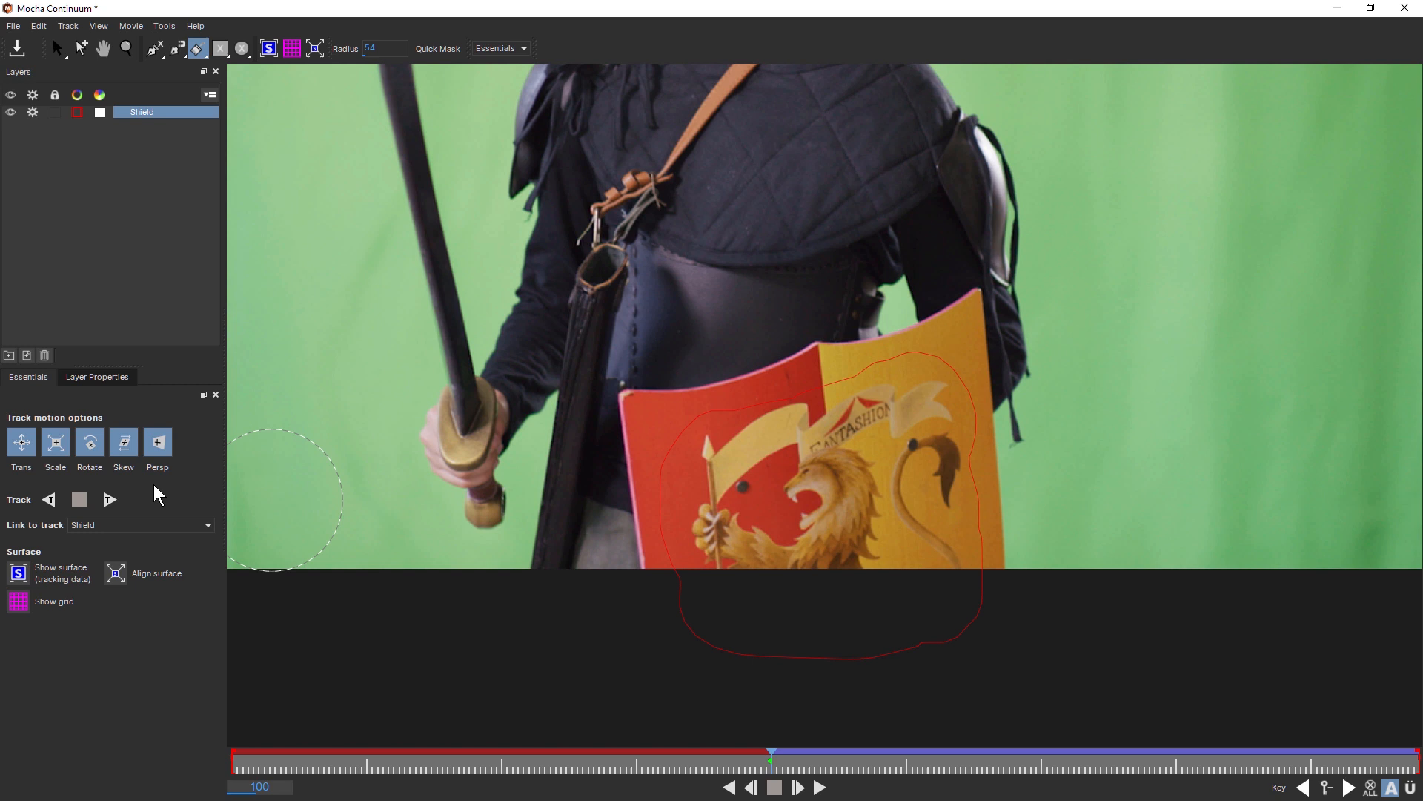
pyautogui.click(50, 501)
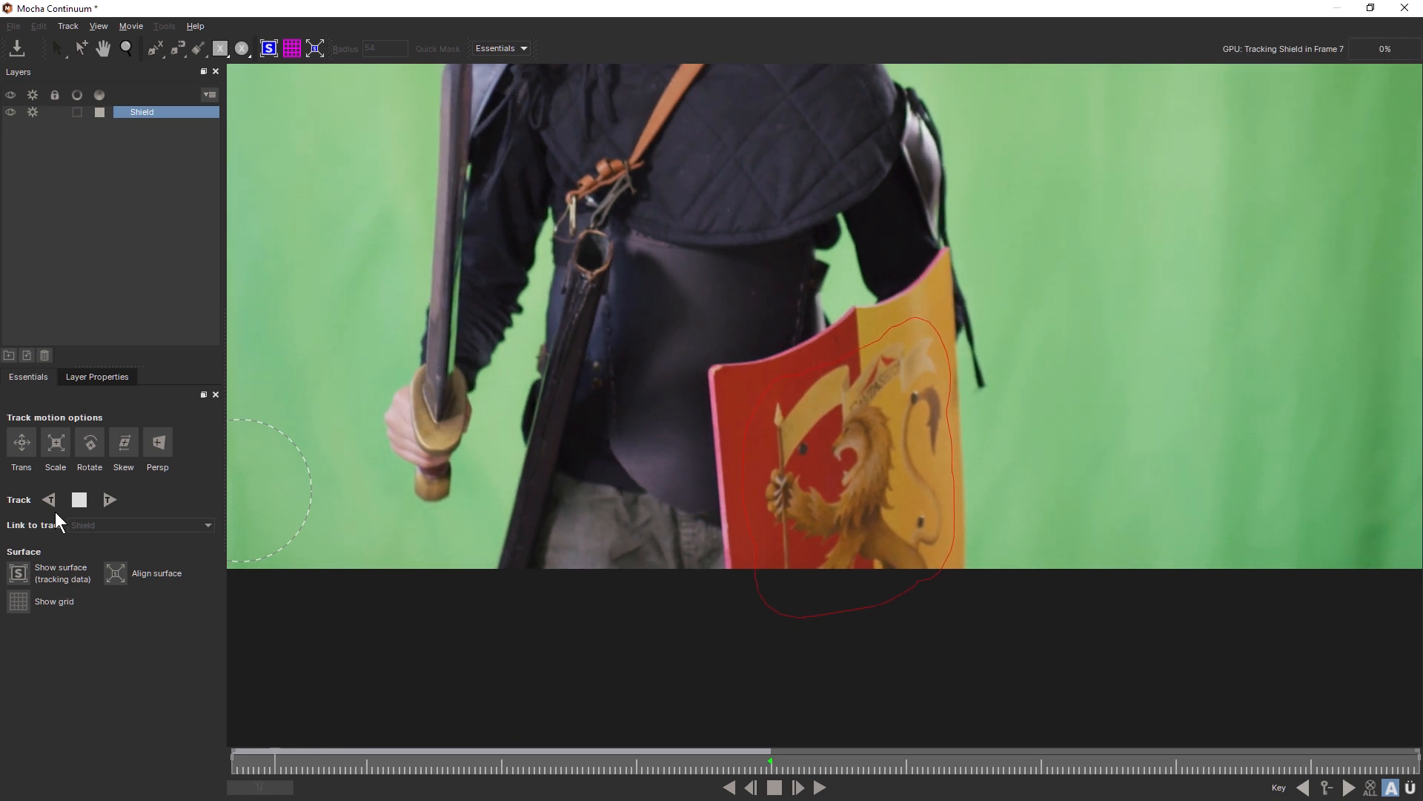
# Step: Play and scrub the clip between frames 63 and 160 to check how the tracked outline follows the shield
pyautogui.click(820, 787)
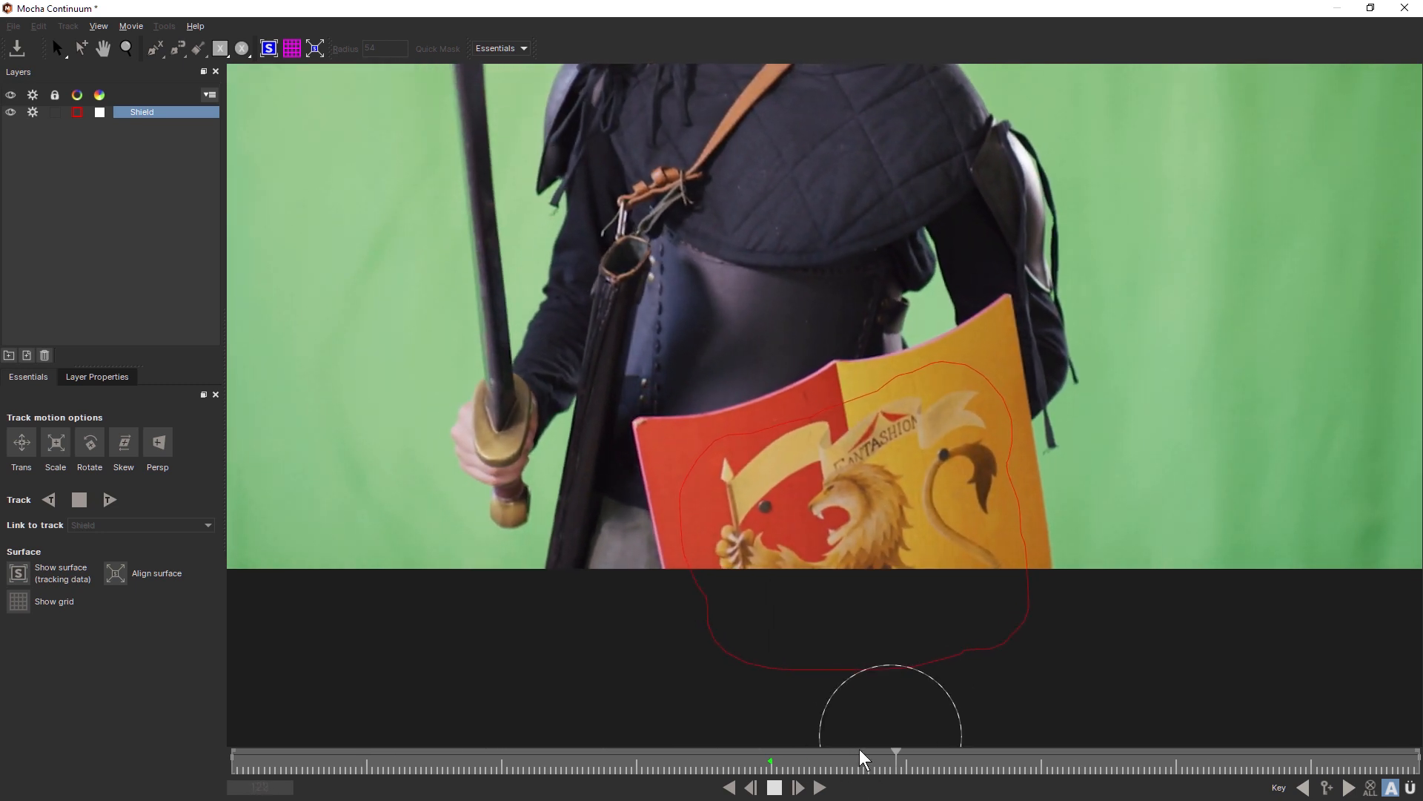
pyautogui.click(775, 787)
pyautogui.moveTo(767, 763); pyautogui.dragTo(571, 750)
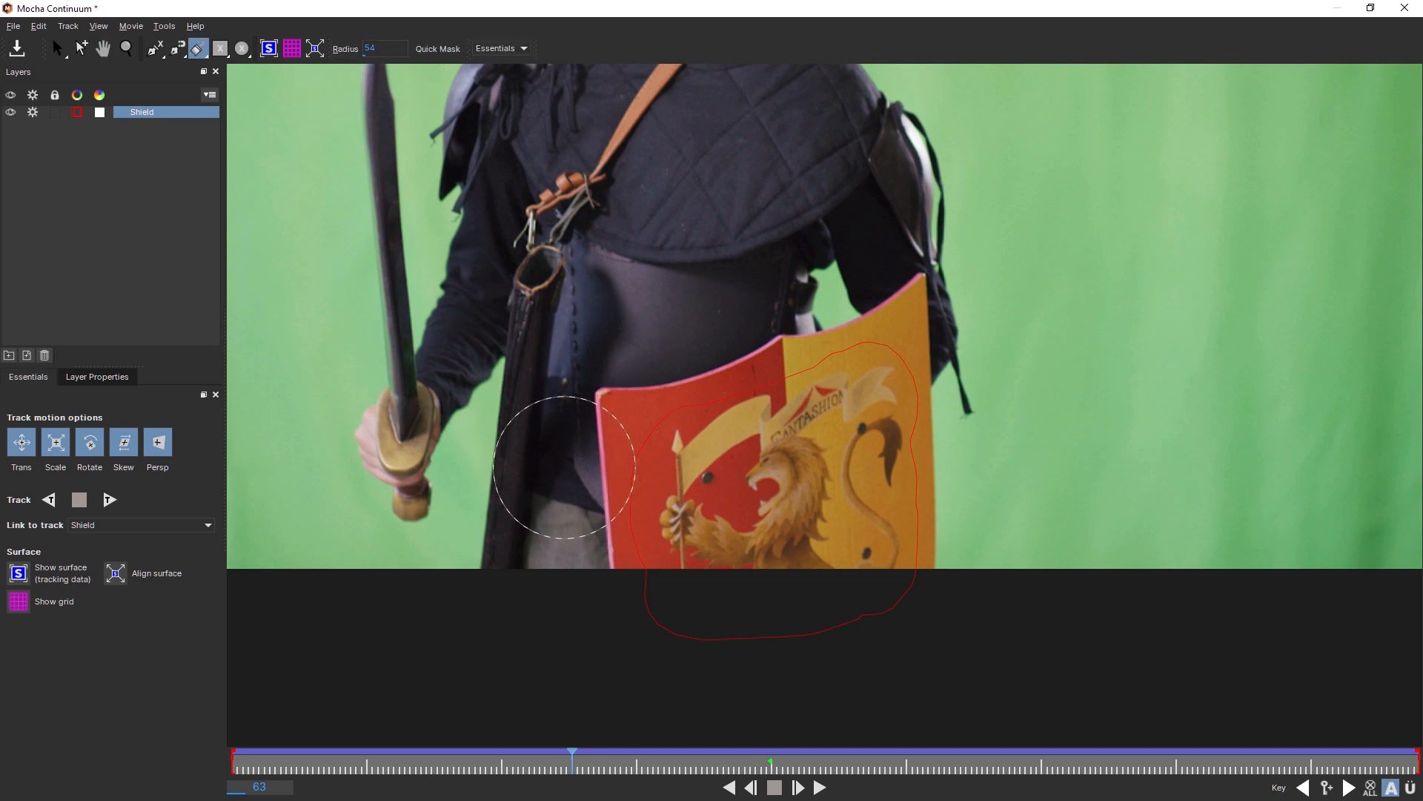
pyautogui.press('x')
pyautogui.moveTo(548, 427)
pyautogui.mouseDown()
pyautogui.moveTo(642, 442)
pyautogui.moveTo(794, 513)
pyautogui.moveTo(809, 541)
pyautogui.mouseUp()
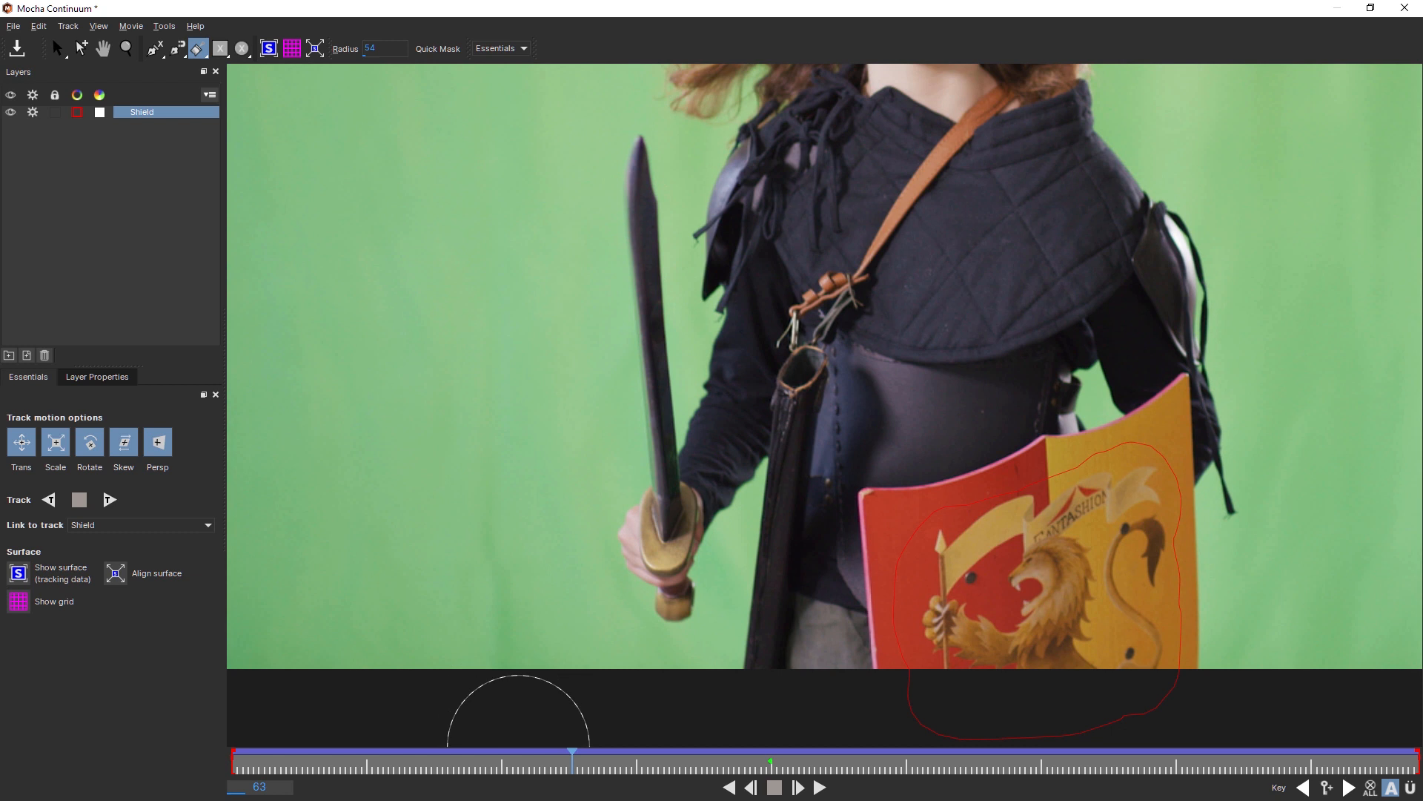
pyautogui.moveTo(570, 758)
pyautogui.mouseDown()
pyautogui.moveTo(1209, 776)
pyautogui.moveTo(1071, 777)
pyautogui.moveTo(1115, 775)
pyautogui.moveTo(1096, 771)
pyautogui.mouseUp()
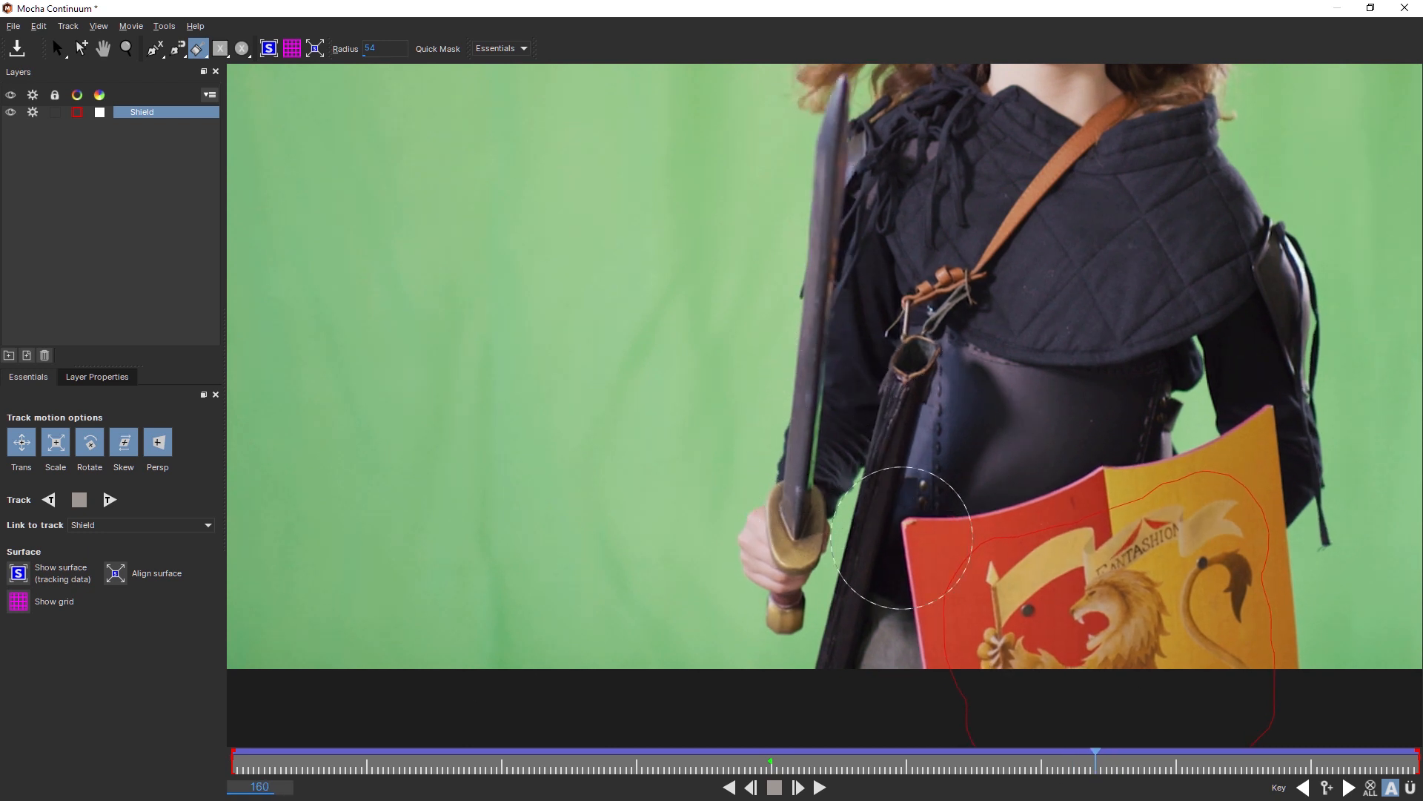
# Step: Check the Shield track between frames 110 and 201, turn off tracking for the Shield layer and lock it
pyautogui.moveTo(1096, 759); pyautogui.dragTo(1316, 771)
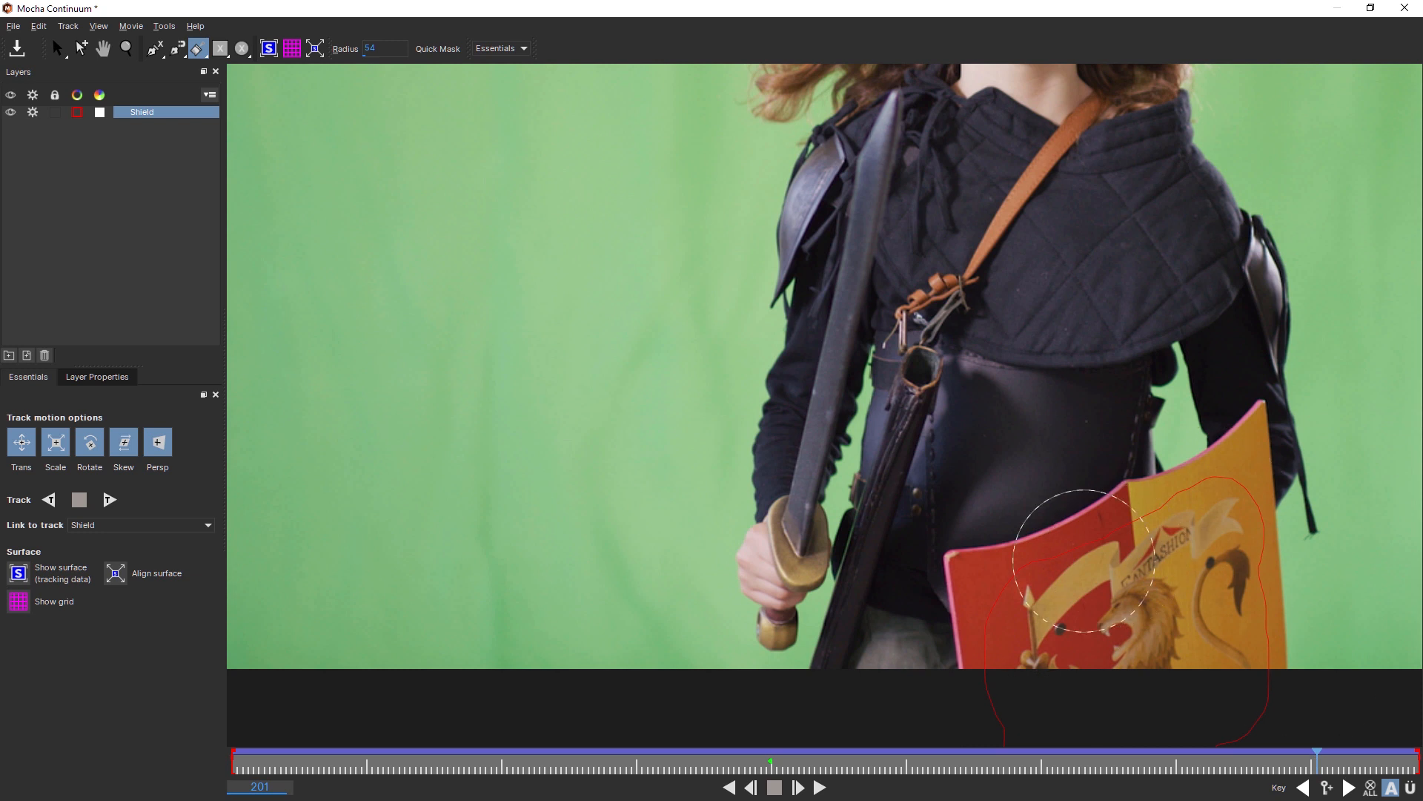
pyautogui.moveTo(1086, 763)
pyautogui.mouseDown()
pyautogui.moveTo(782, 757)
pyautogui.moveTo(993, 772)
pyautogui.moveTo(825, 771)
pyautogui.mouseUp()
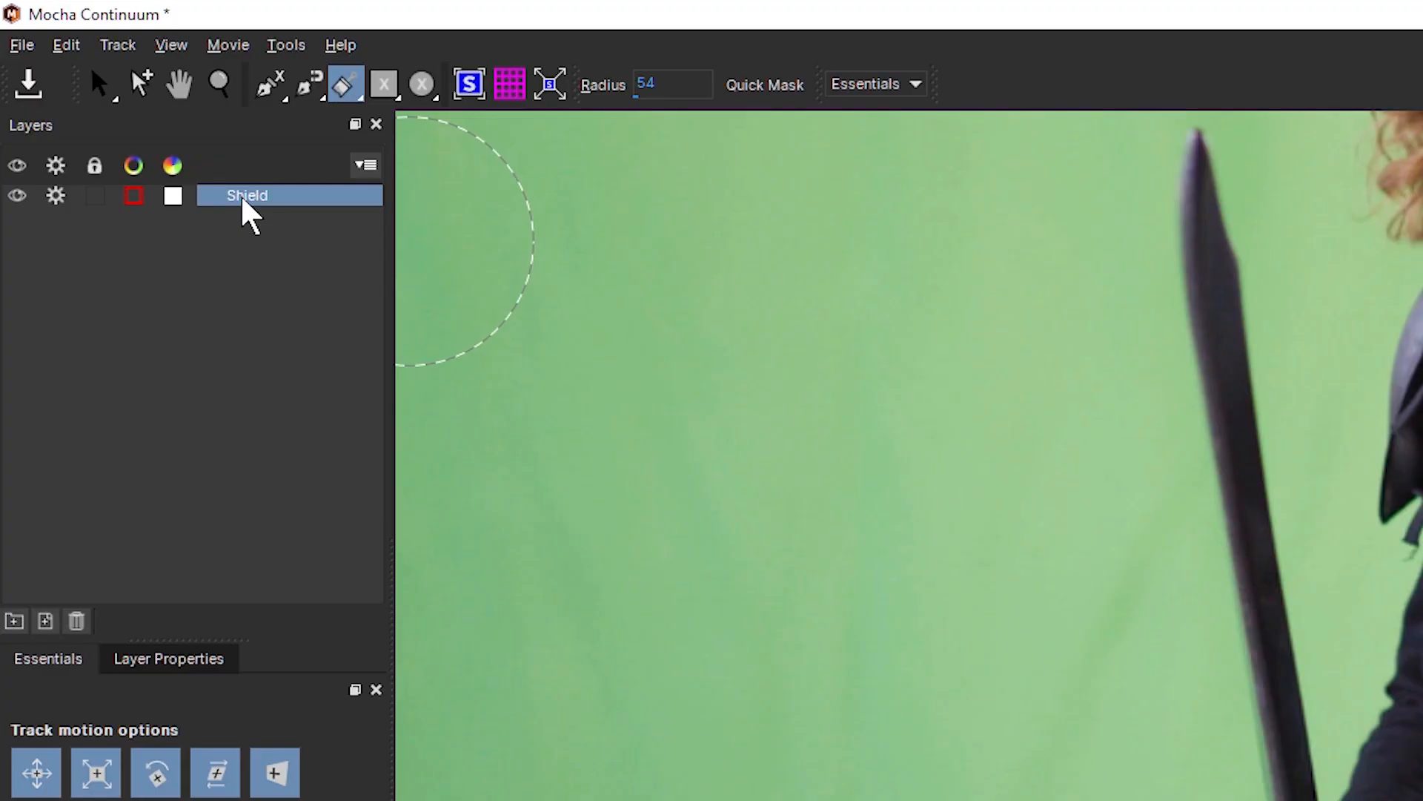
pyautogui.click(55, 112)
pyautogui.click(55, 196)
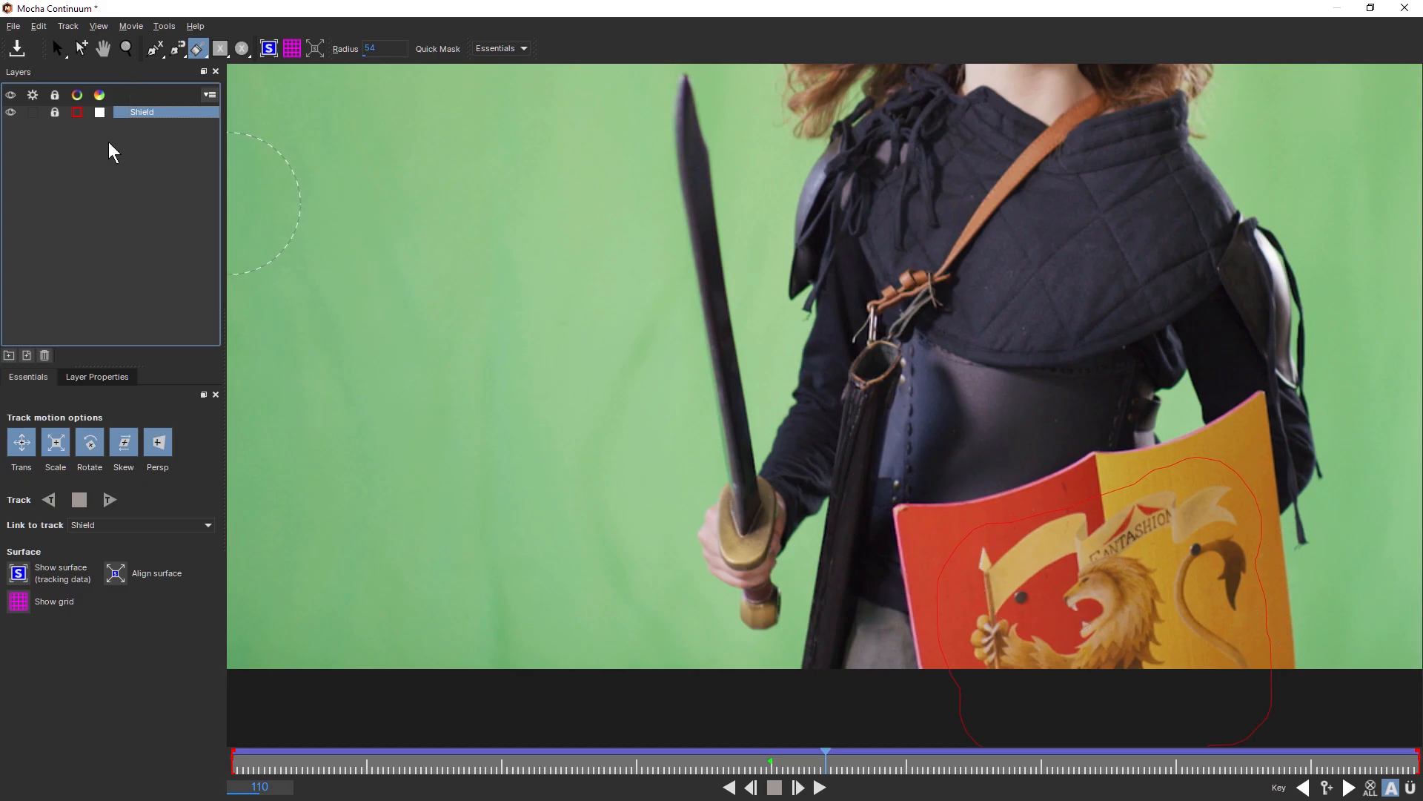
# Step: Draw a closed X-spline around the sword blade at frame 110, from its tip to the hilt
pyautogui.click(154, 51)
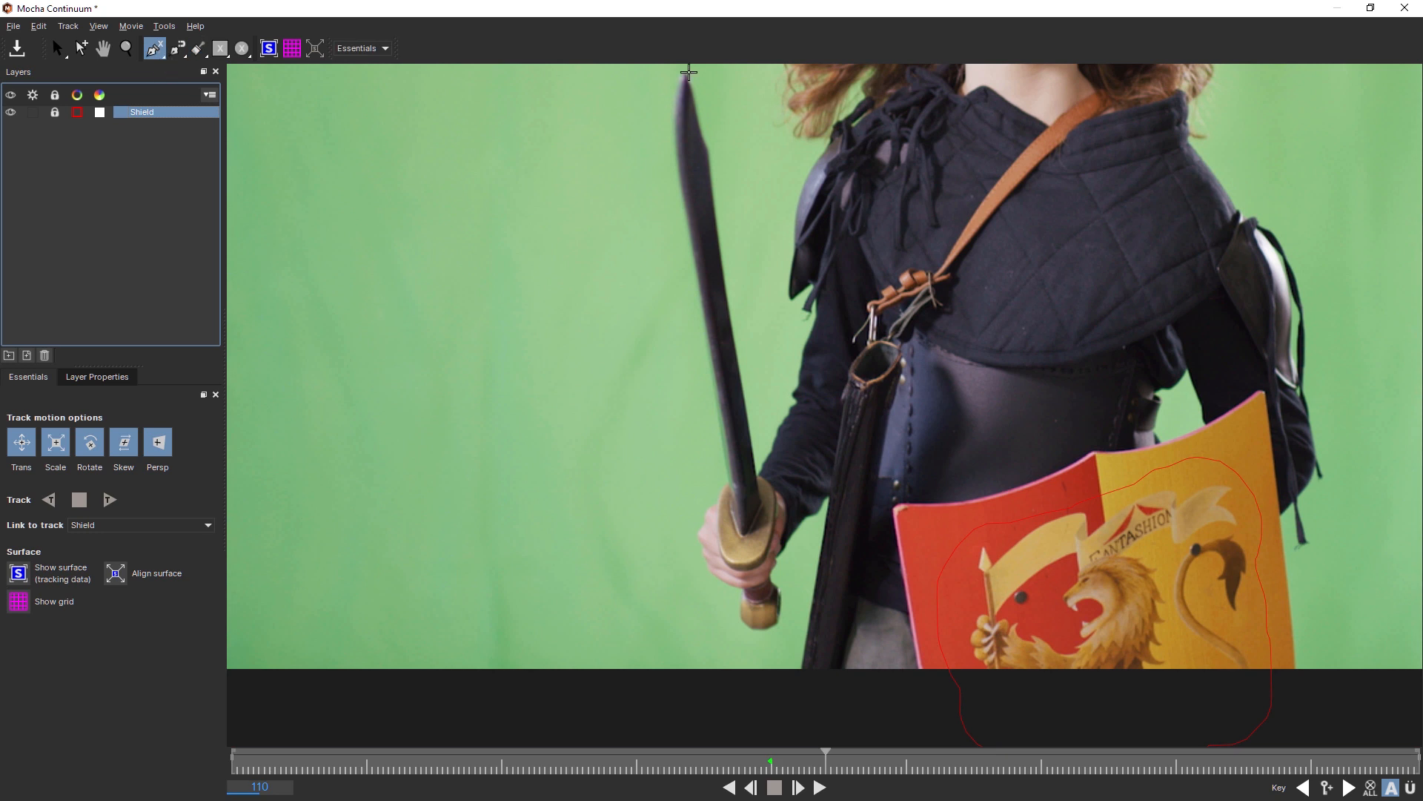
pyautogui.click(688, 74)
pyautogui.click(710, 148)
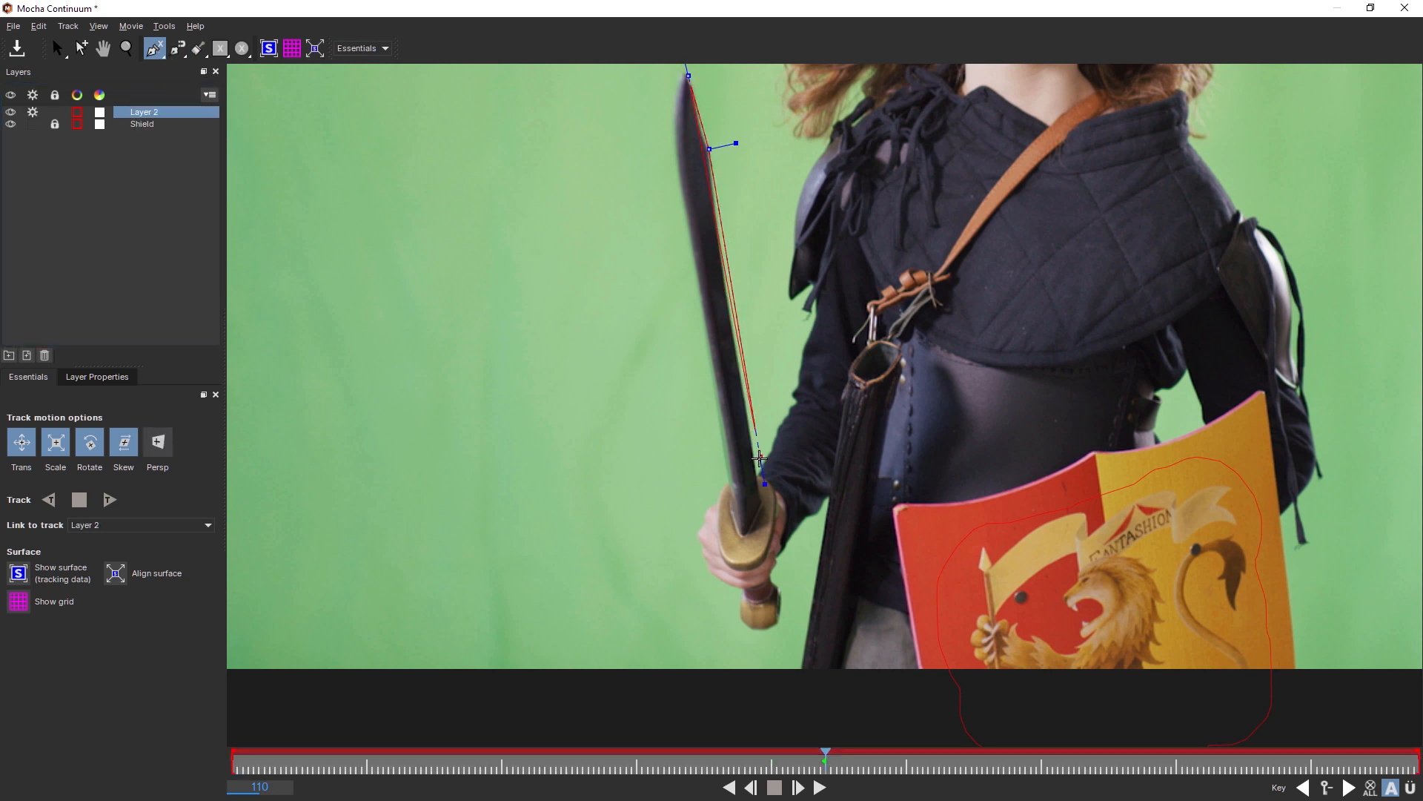
pyautogui.click(765, 499)
pyautogui.click(746, 547)
pyautogui.click(723, 482)
pyautogui.click(668, 123)
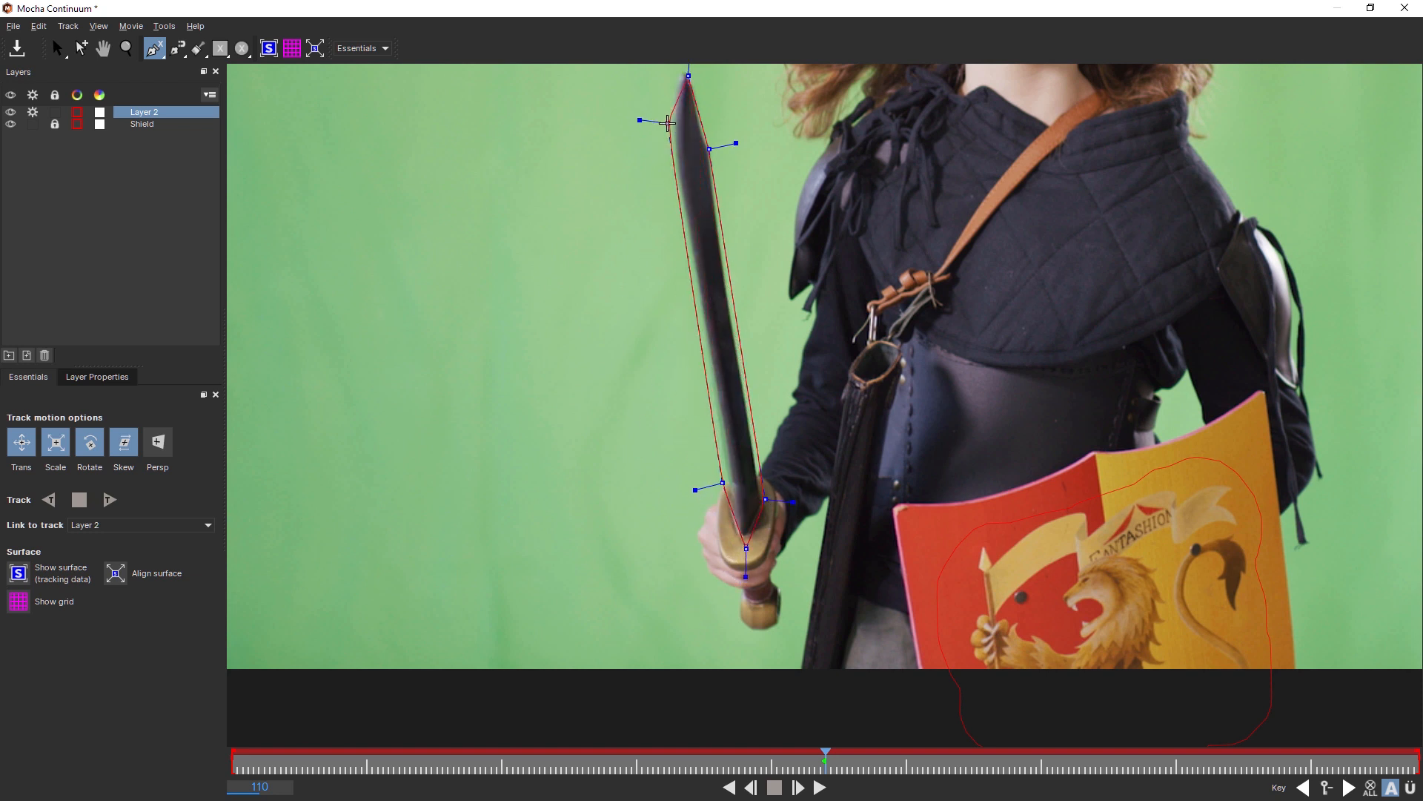
pyautogui.rightClick(670, 111)
# Step: Move the sword spline's upper points slightly outward to leave a margin around the blade's tip
pyautogui.moveTo(689, 76); pyautogui.dragTo(689, 64)
pyautogui.press('x')
pyautogui.moveTo(765, 312); pyautogui.dragTo(769, 416)
pyautogui.moveTo(693, 169); pyautogui.dragTo(689, 154)
pyautogui.moveTo(674, 225); pyautogui.dragTo(669, 226)
pyautogui.moveTo(713, 253); pyautogui.dragTo(668, 229)
pyautogui.moveTo(691, 158); pyautogui.dragTo(690, 156)
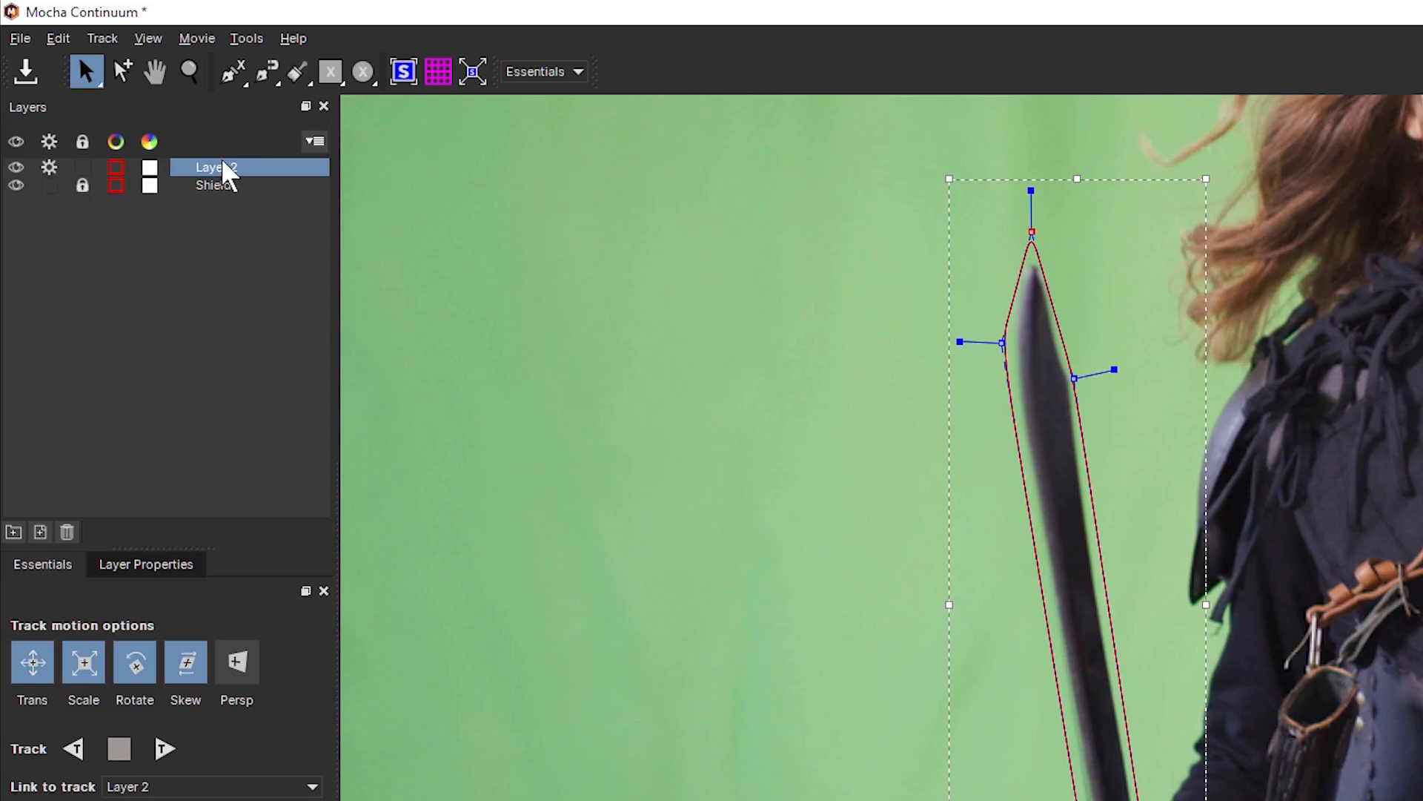
# Step: Rename the new sword layer as Sword
pyautogui.doubleClick(215, 168)
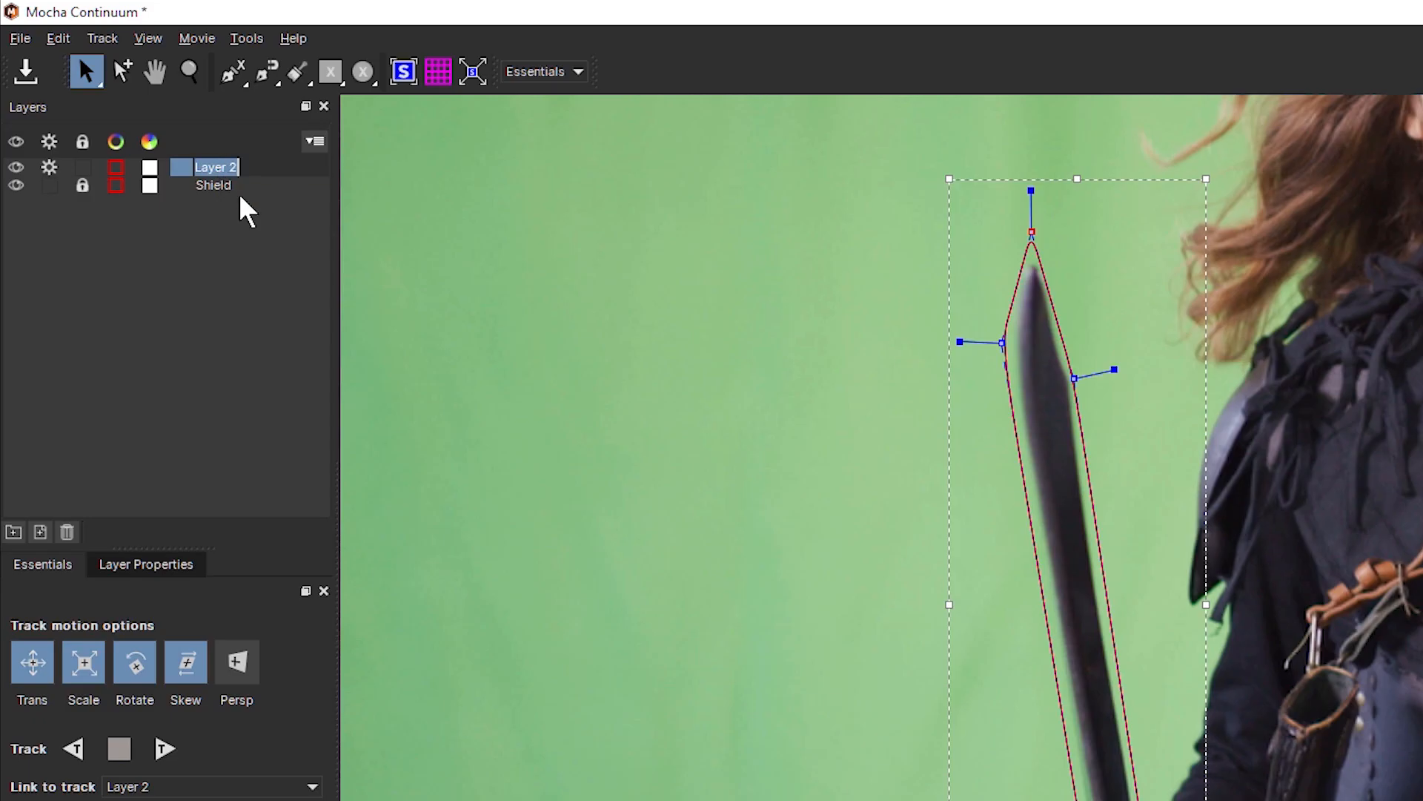
pyautogui.write('Sword')
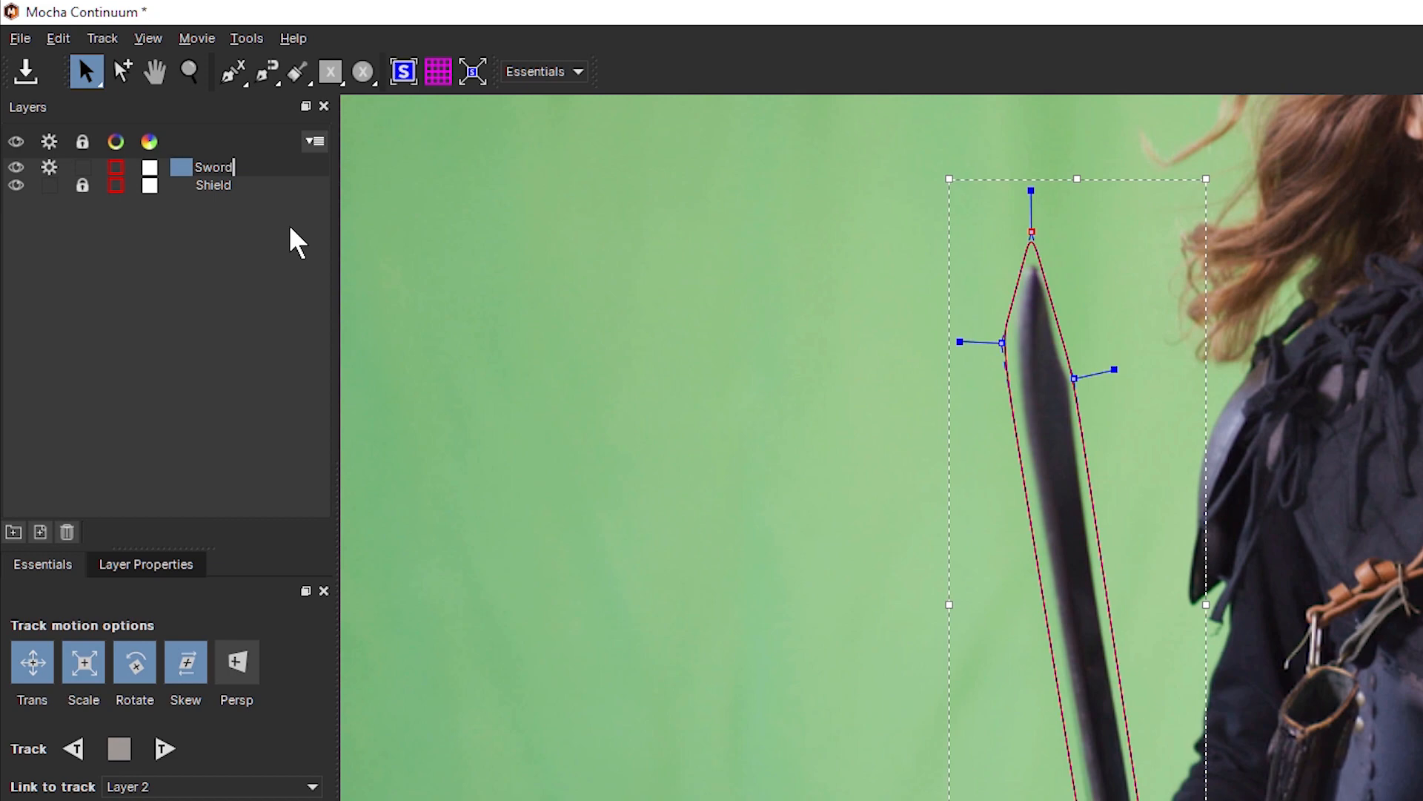
pyautogui.press('Return')
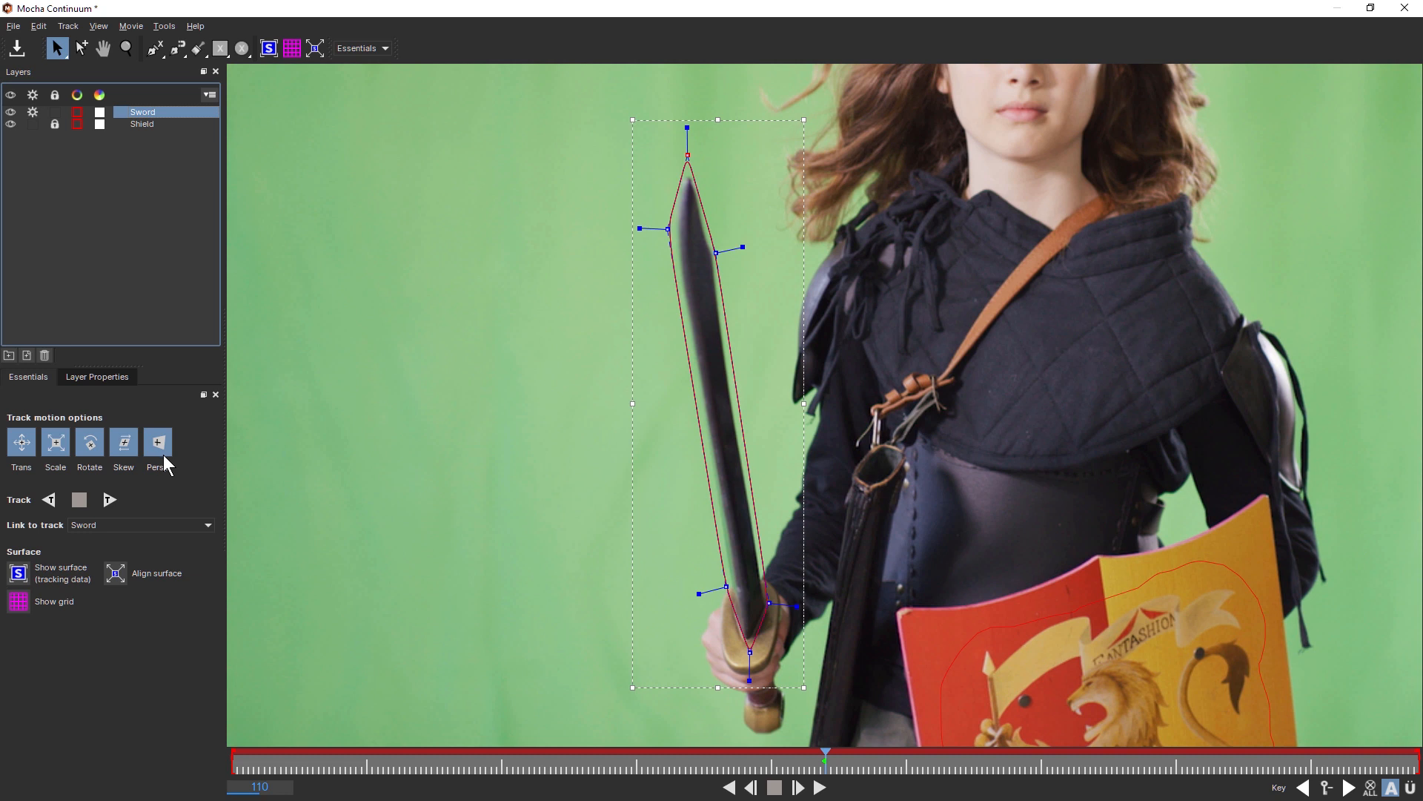
# Step: Enable Persp and track the Sword layer forwards and backwards from frame 110
pyautogui.click(112, 501)
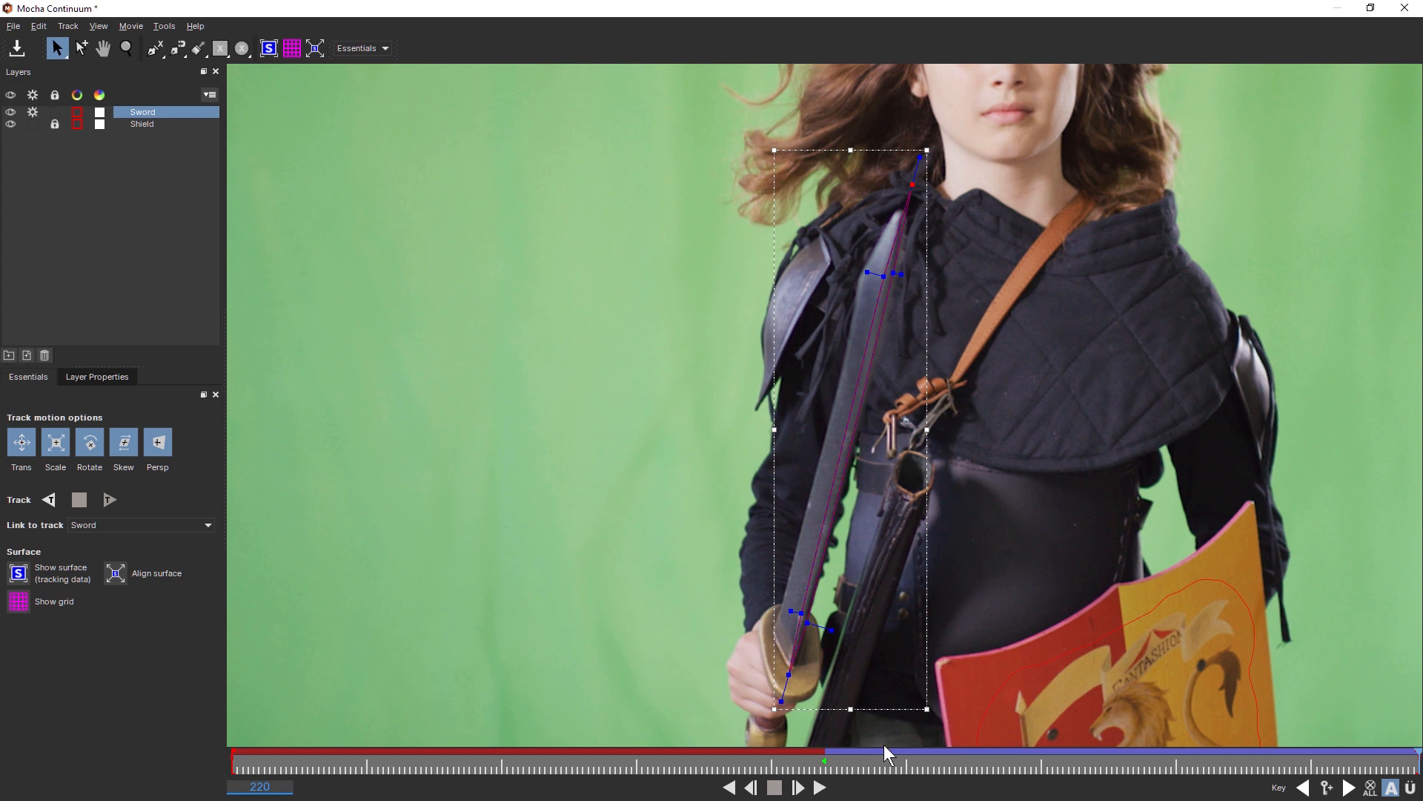
pyautogui.moveTo(1378, 763); pyautogui.dragTo(828, 775)
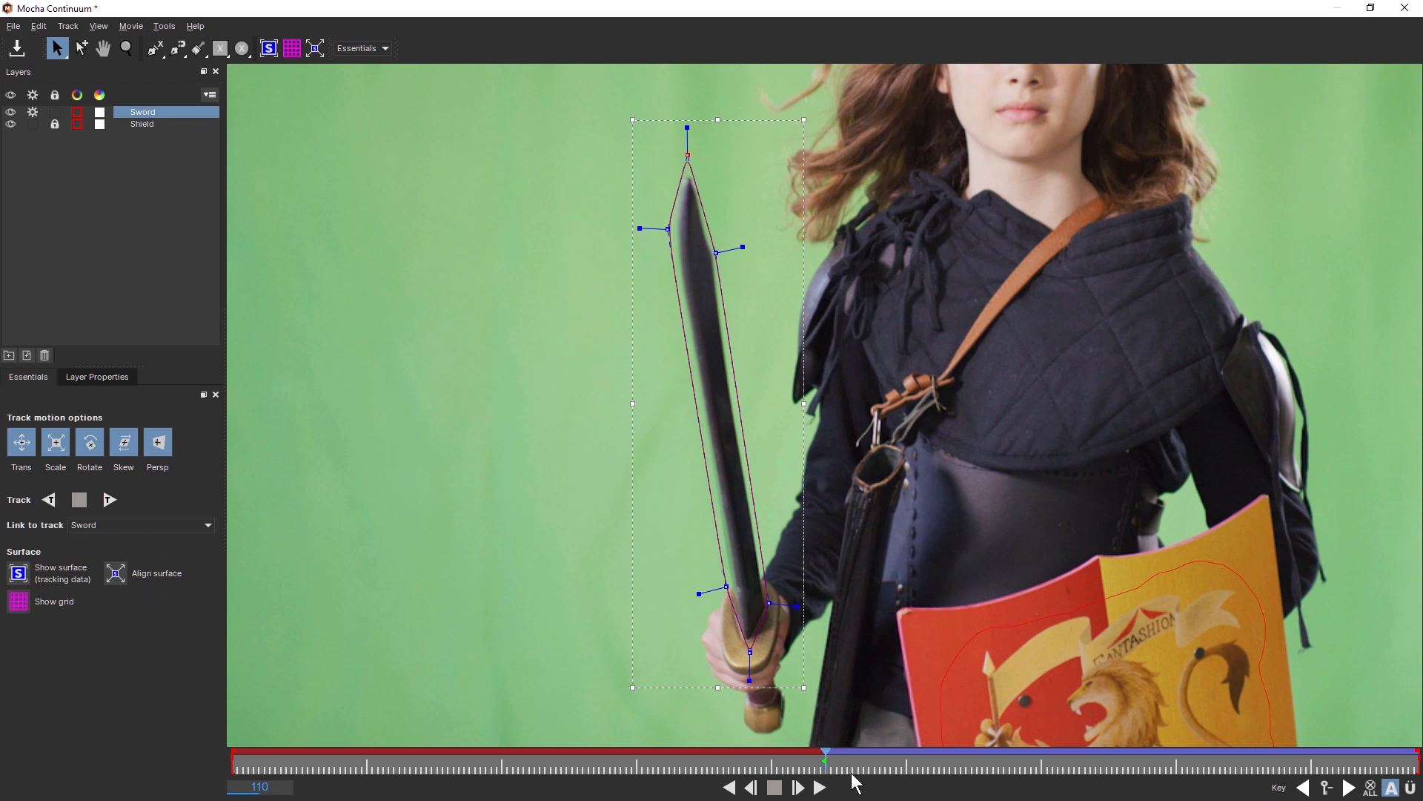
pyautogui.click(46, 499)
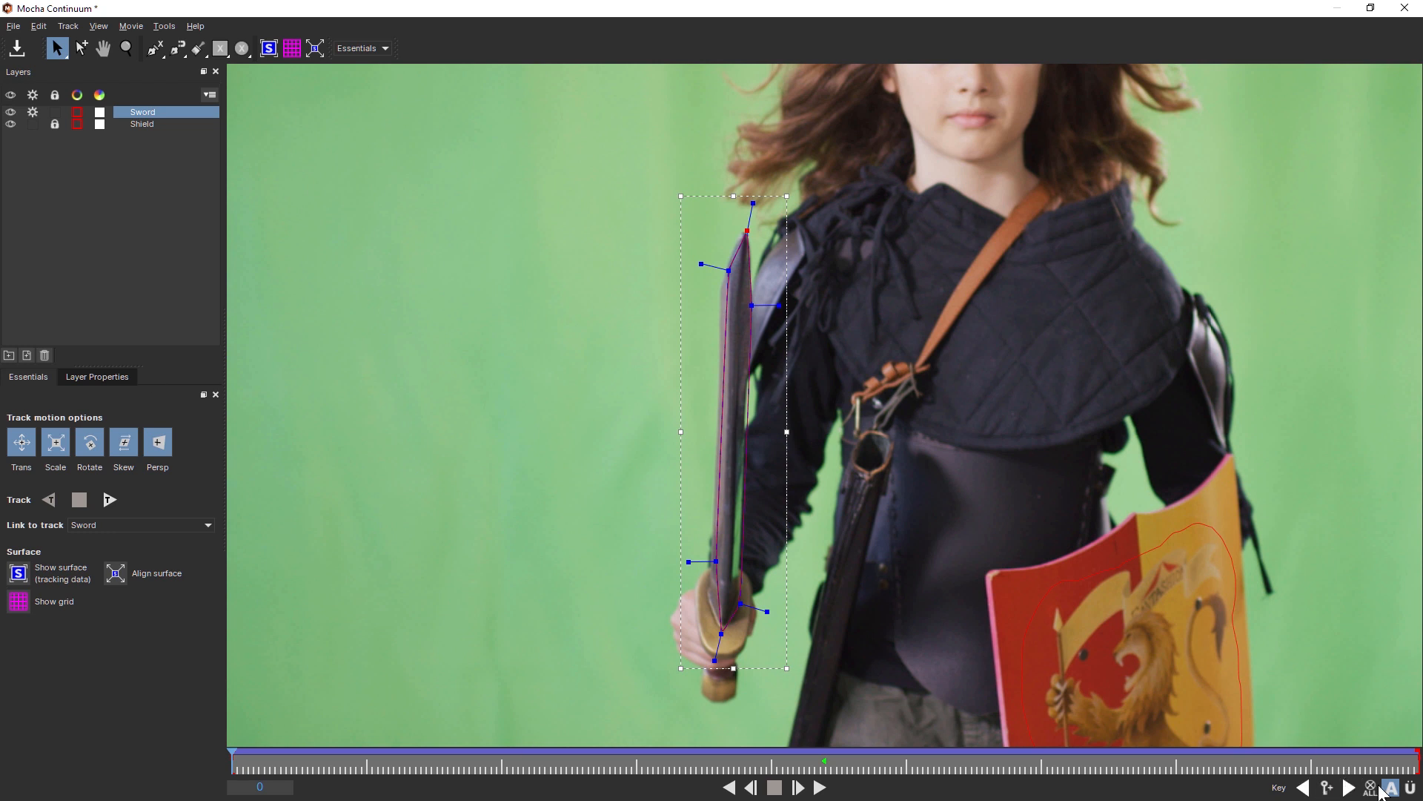
# Step: Fit the Sword spline more closely to the blade at frame 0 by adjusting its tip and upper edge points
pyautogui.moveTo(748, 230); pyautogui.dragTo(745, 231)
pyautogui.press('z')
pyautogui.moveTo(824, 519); pyautogui.dragTo(853, 315)
pyautogui.moveTo(718, 201); pyautogui.dragTo(711, 211)
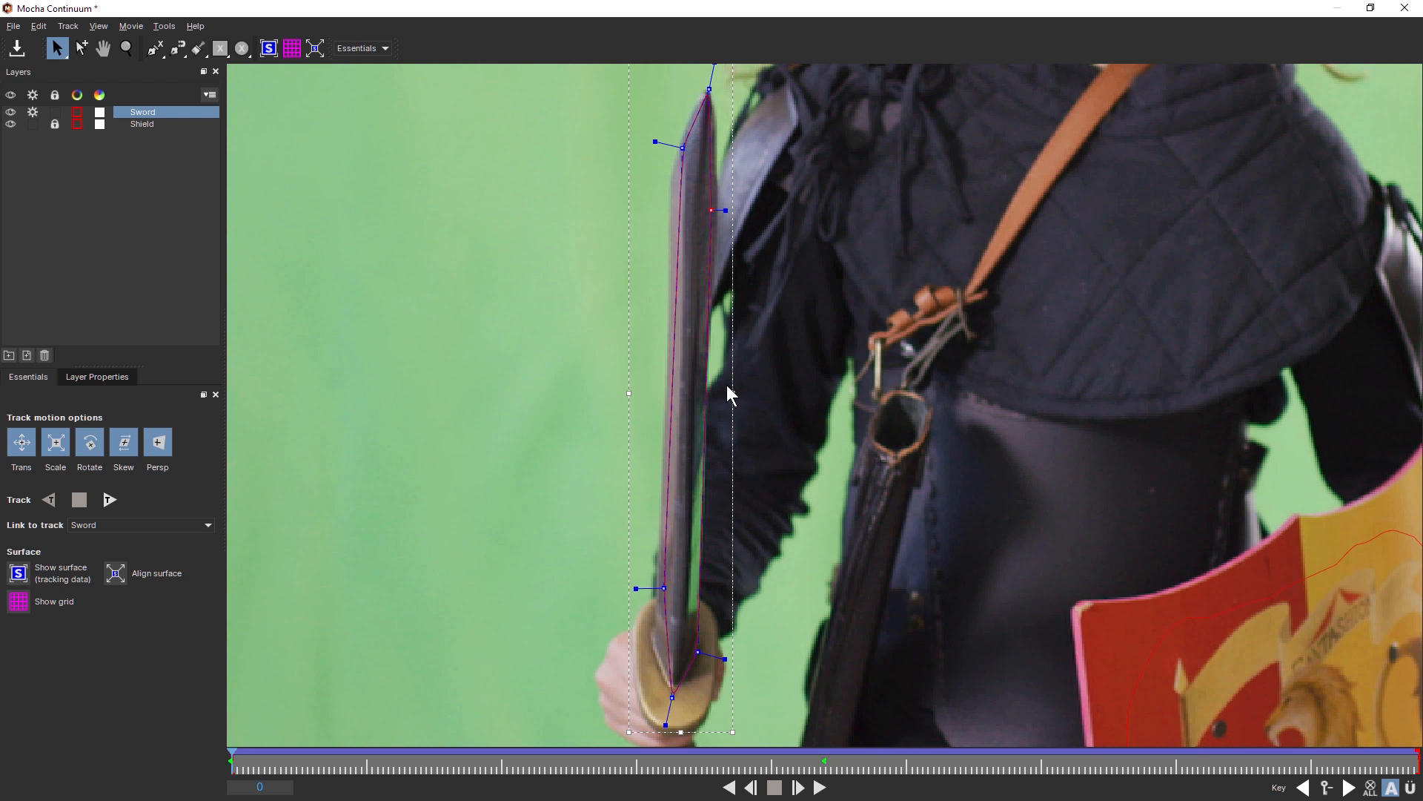
pyautogui.click(104, 26)
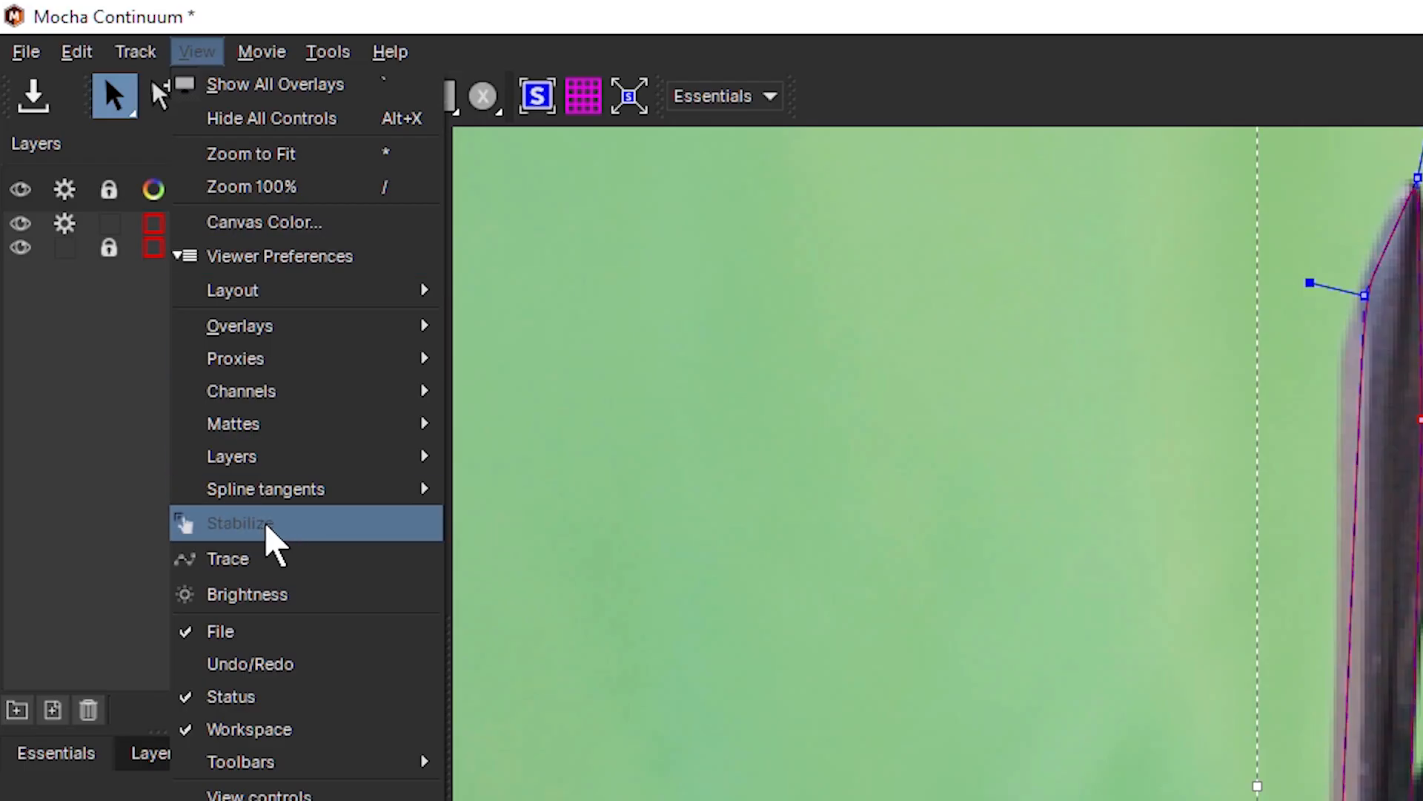
pyautogui.click(271, 540)
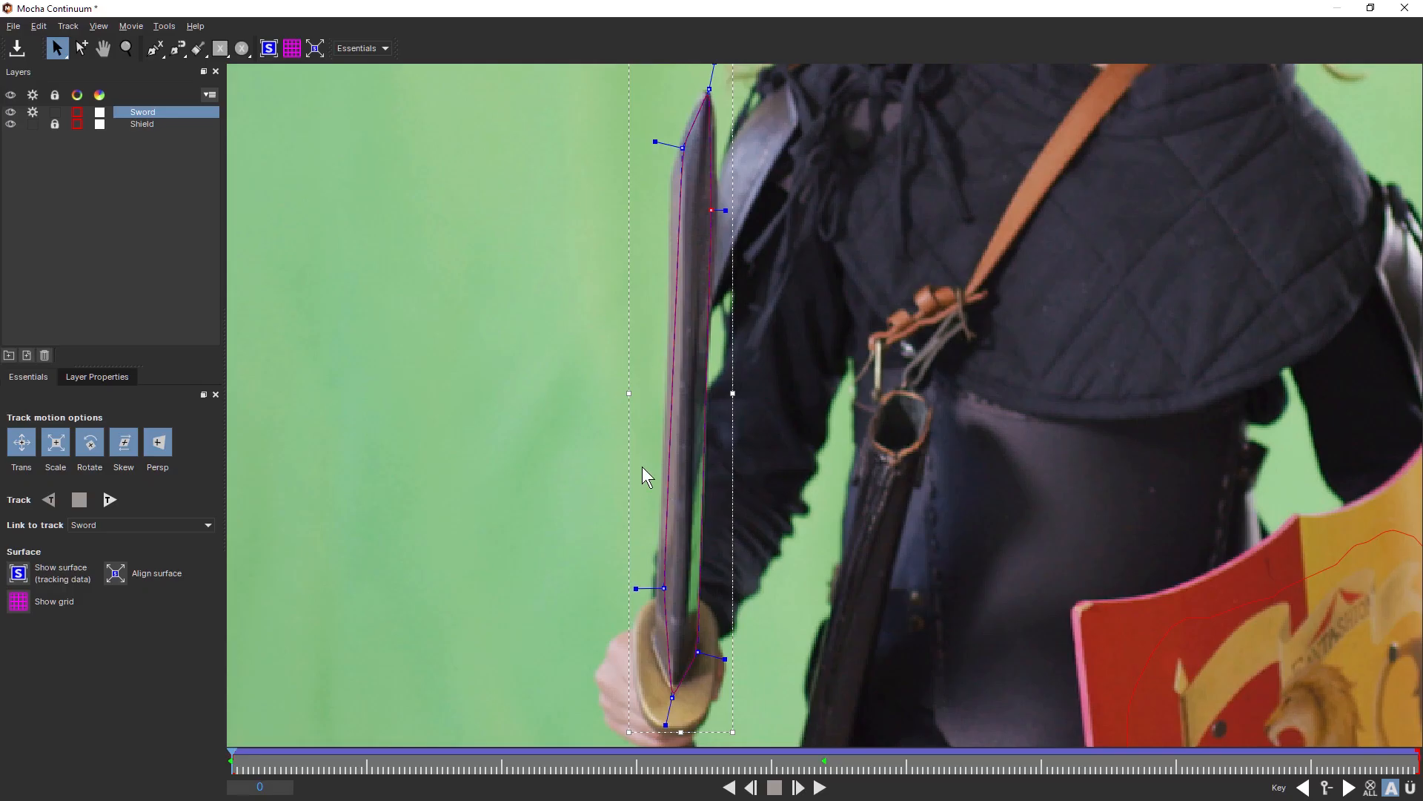
# Step: Tighten the Sword spline at frame 110 by pulling its tip, edge and hilt points in to the blade
pyautogui.click(825, 771)
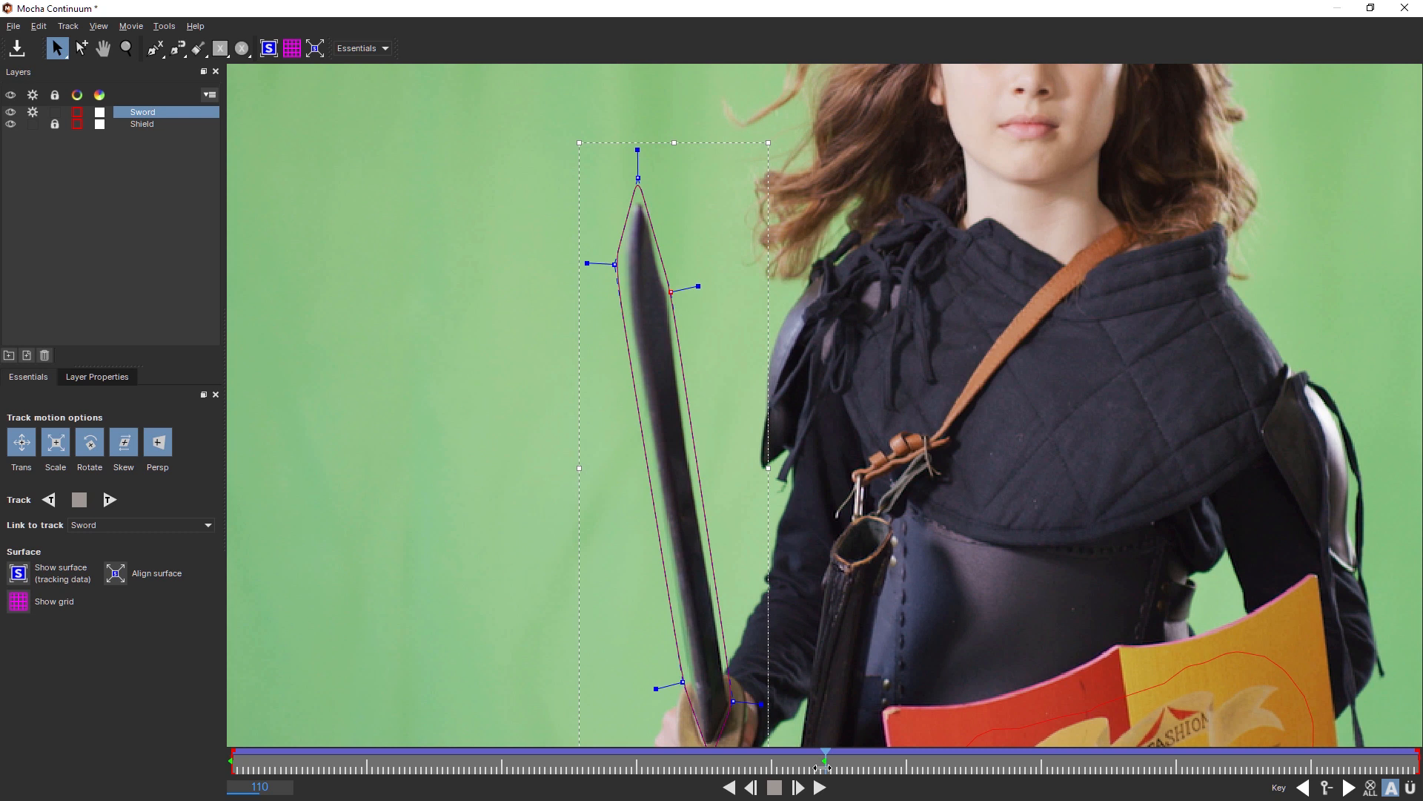
pyautogui.moveTo(638, 178); pyautogui.dragTo(640, 202)
pyautogui.moveTo(671, 291); pyautogui.dragTo(666, 298)
pyautogui.moveTo(733, 702); pyautogui.dragTo(726, 706)
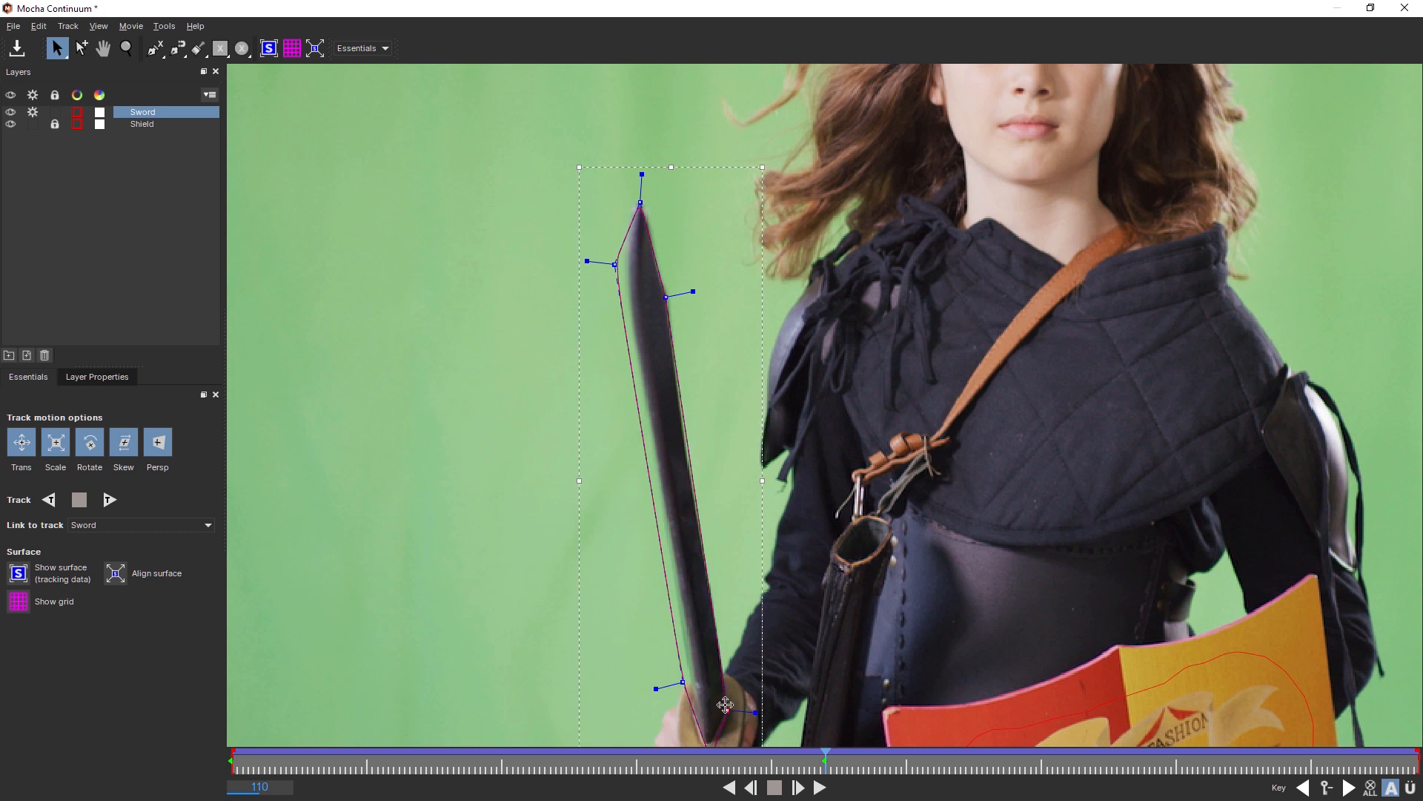
pyautogui.moveTo(667, 297); pyautogui.dragTo(664, 299)
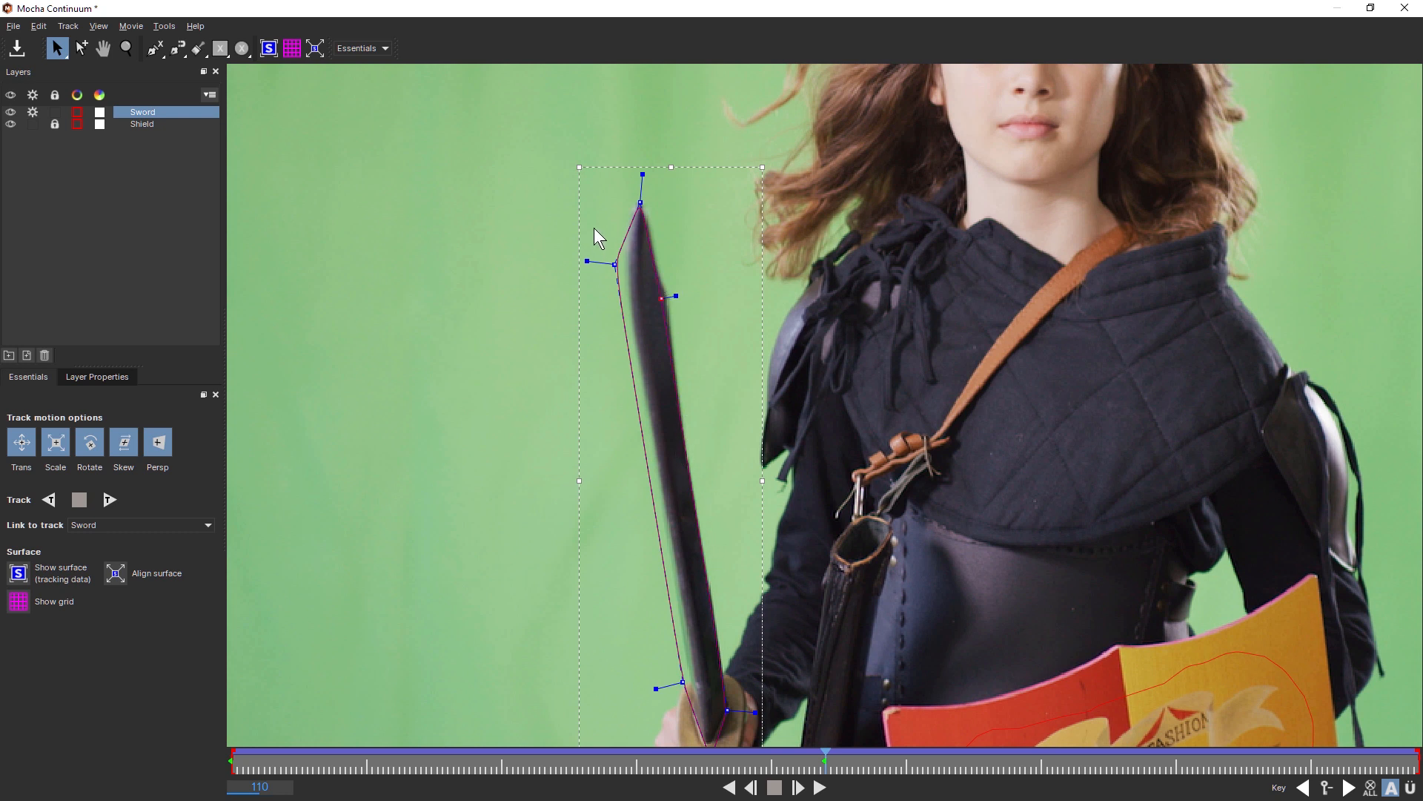
pyautogui.moveTo(609, 262); pyautogui.dragTo(622, 260)
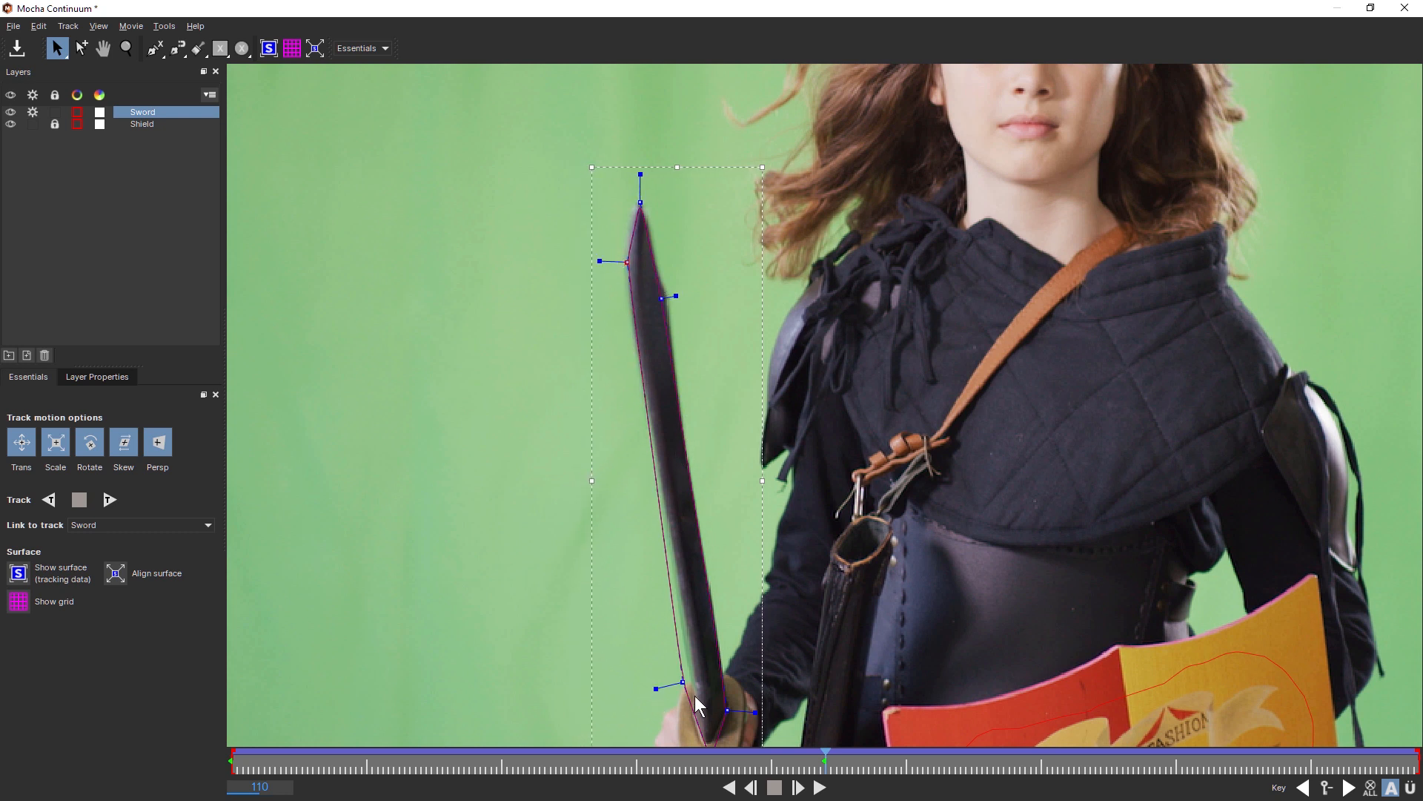
pyautogui.moveTo(680, 681); pyautogui.dragTo(690, 692)
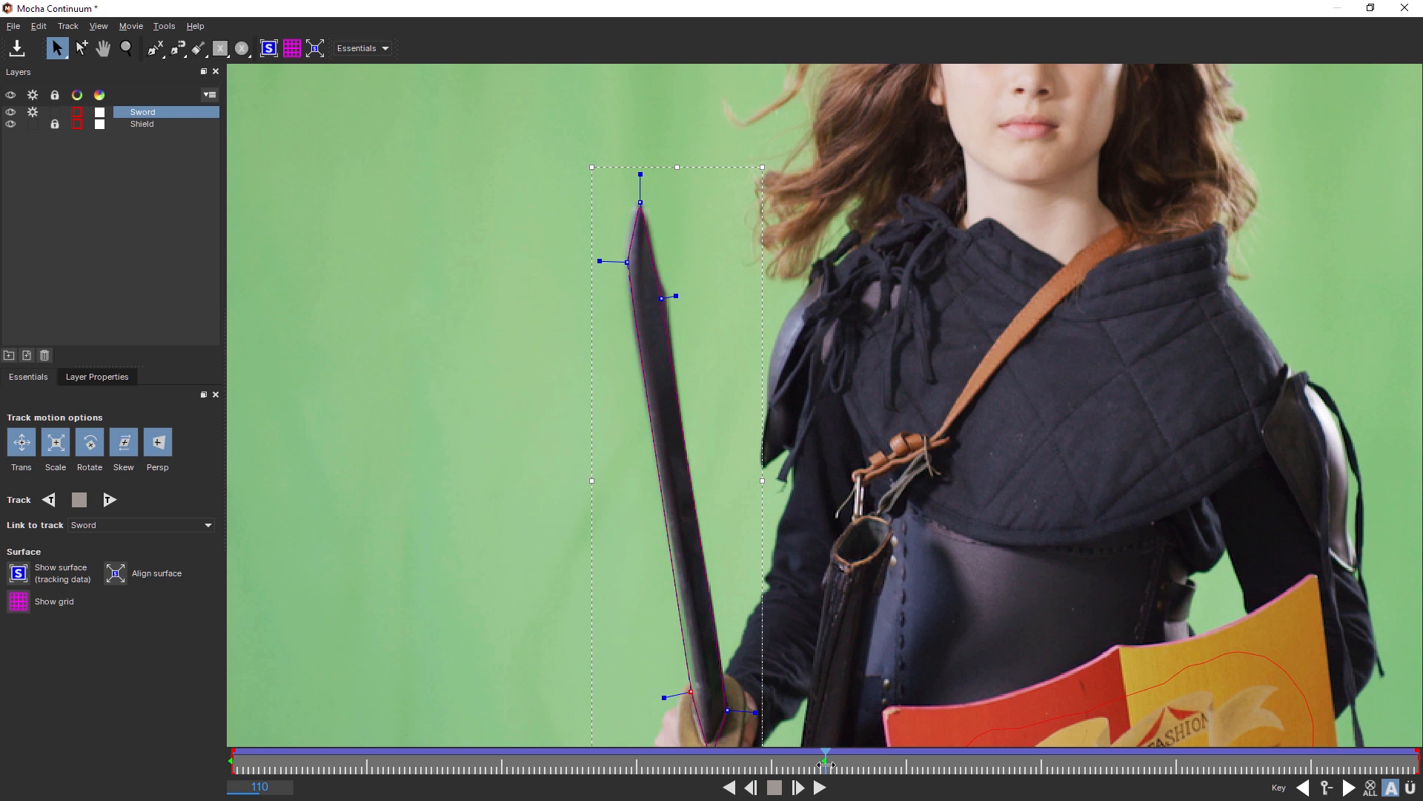
# Step: Correct the Sword spline's upper edge point at frame 58, and its upper edge and hilt points at frame 76
pyautogui.moveTo(826, 760); pyautogui.dragTo(544, 753)
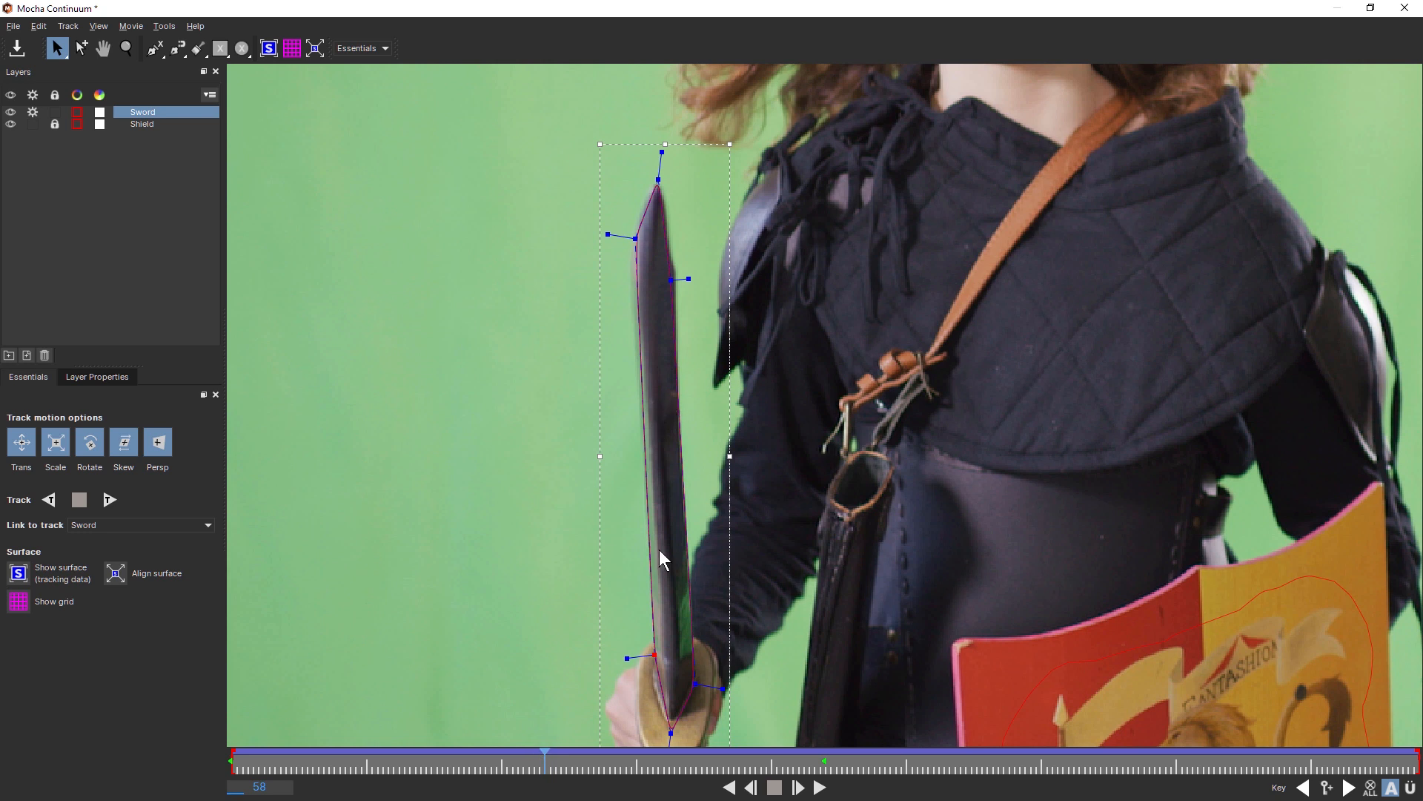
pyautogui.moveTo(636, 238); pyautogui.dragTo(630, 237)
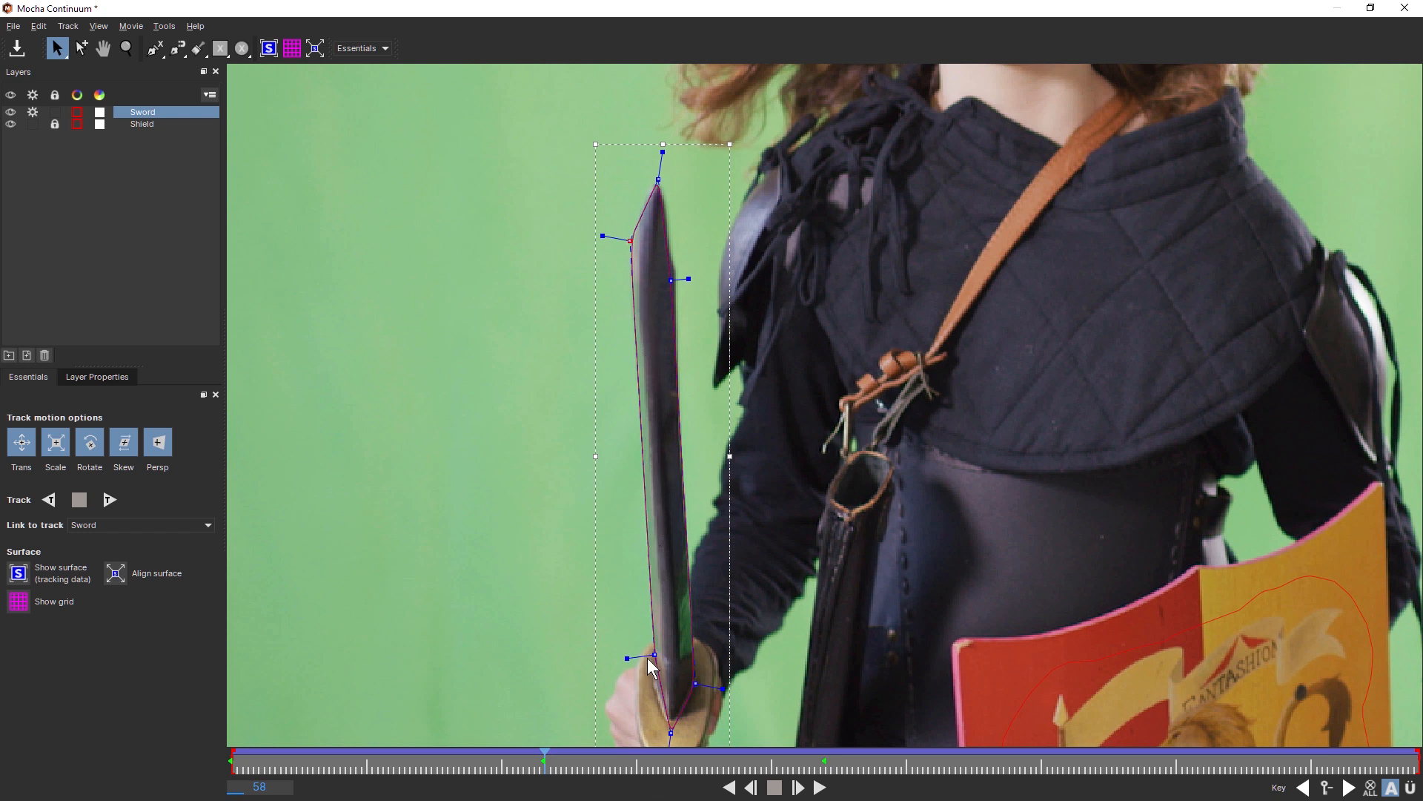
pyautogui.moveTo(544, 760); pyautogui.dragTo(642, 758)
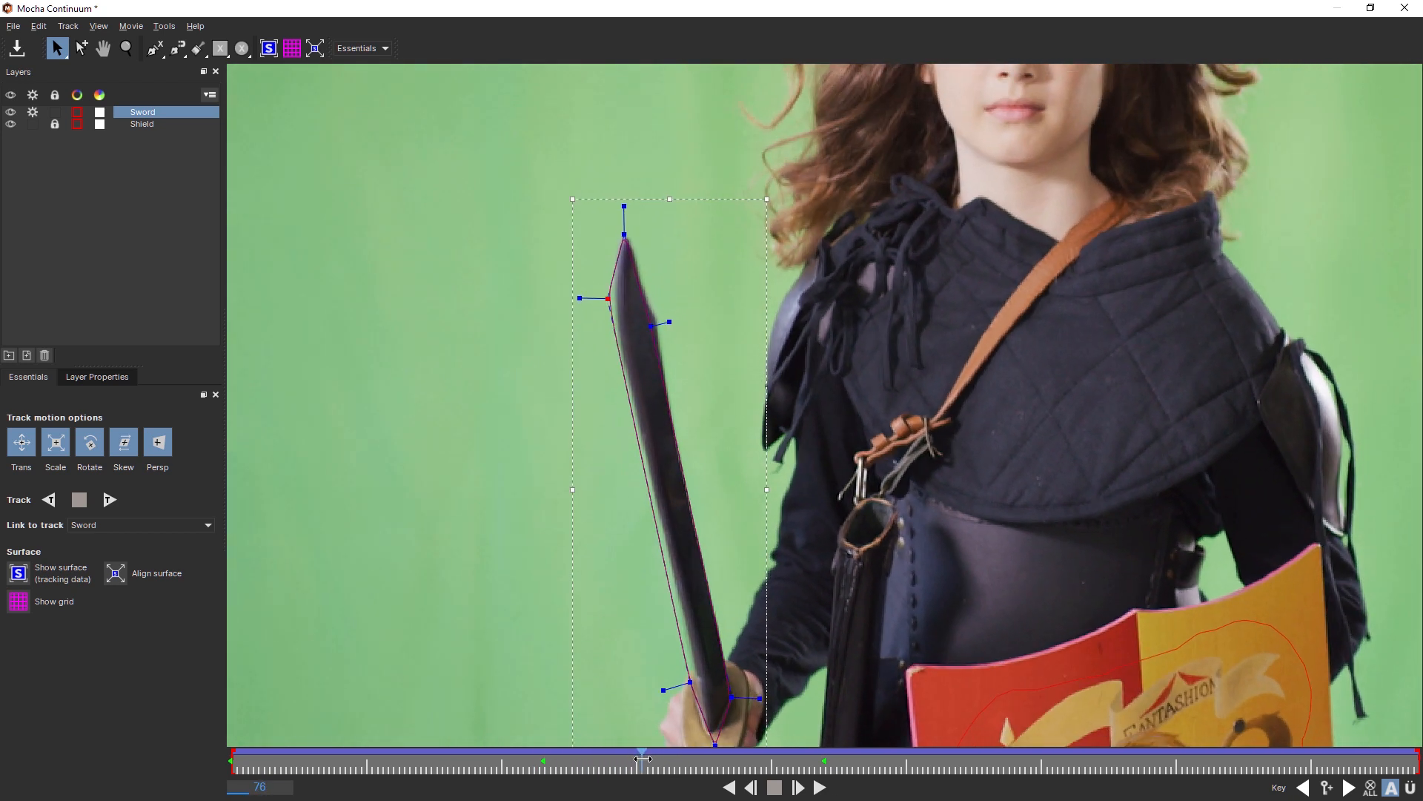
pyautogui.moveTo(691, 681); pyautogui.dragTo(696, 683)
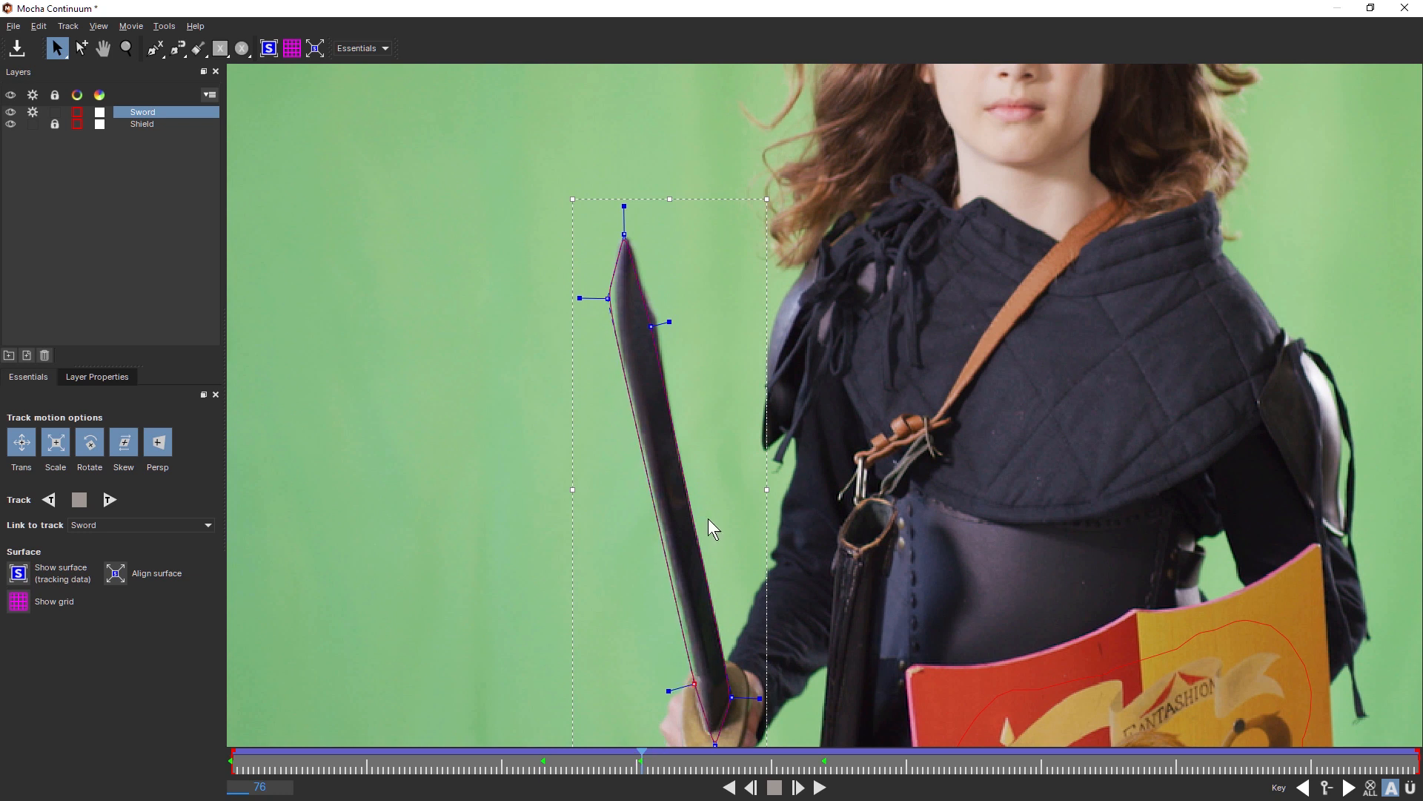
pyautogui.moveTo(608, 298); pyautogui.dragTo(615, 312)
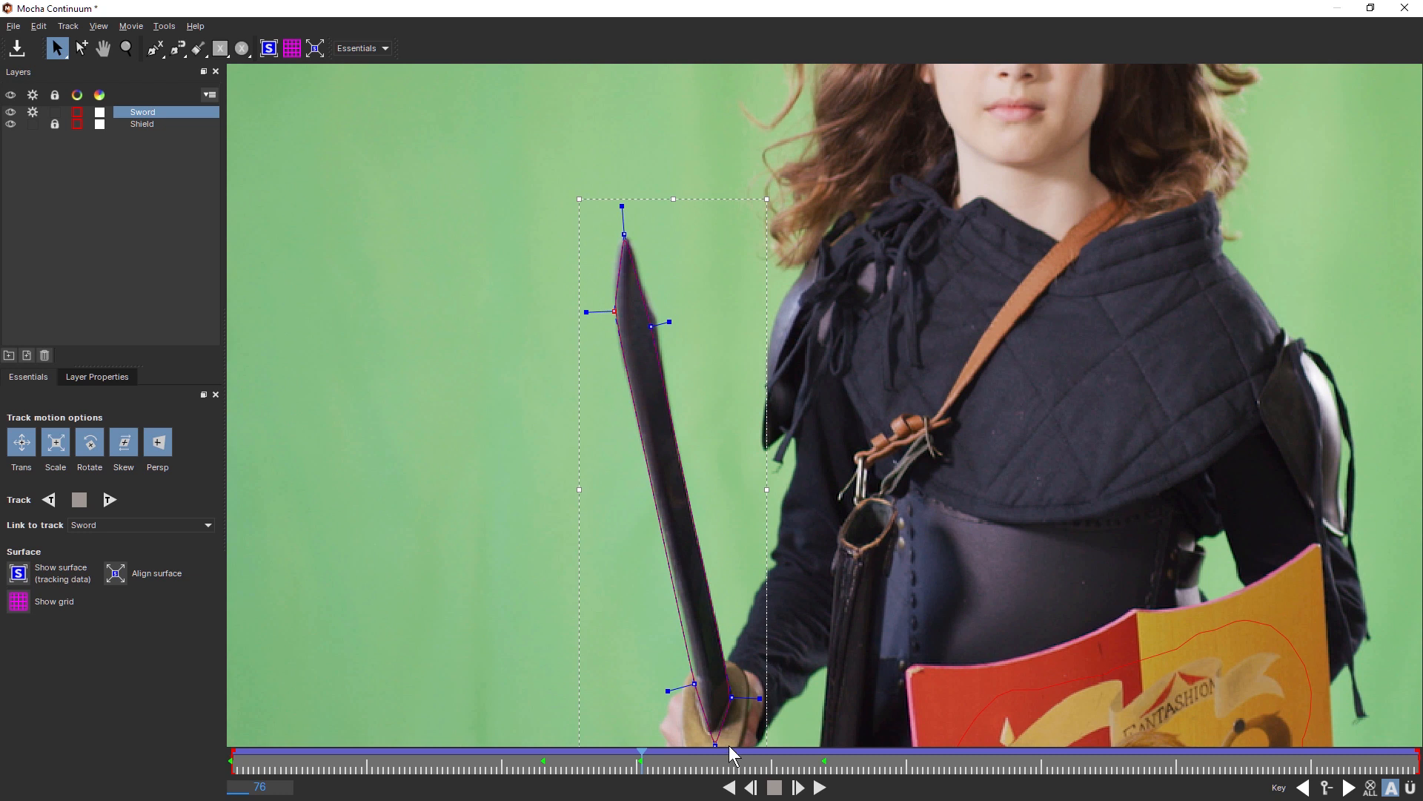
# Step: Adjust the Sword spline's lower point near the hilt at frame 151 to match the blade
pyautogui.moveTo(640, 761); pyautogui.dragTo(1043, 772)
pyautogui.scroll(-1, 869, 567)
pyautogui.press('x')
pyautogui.moveTo(861, 626); pyautogui.dragTo(868, 436)
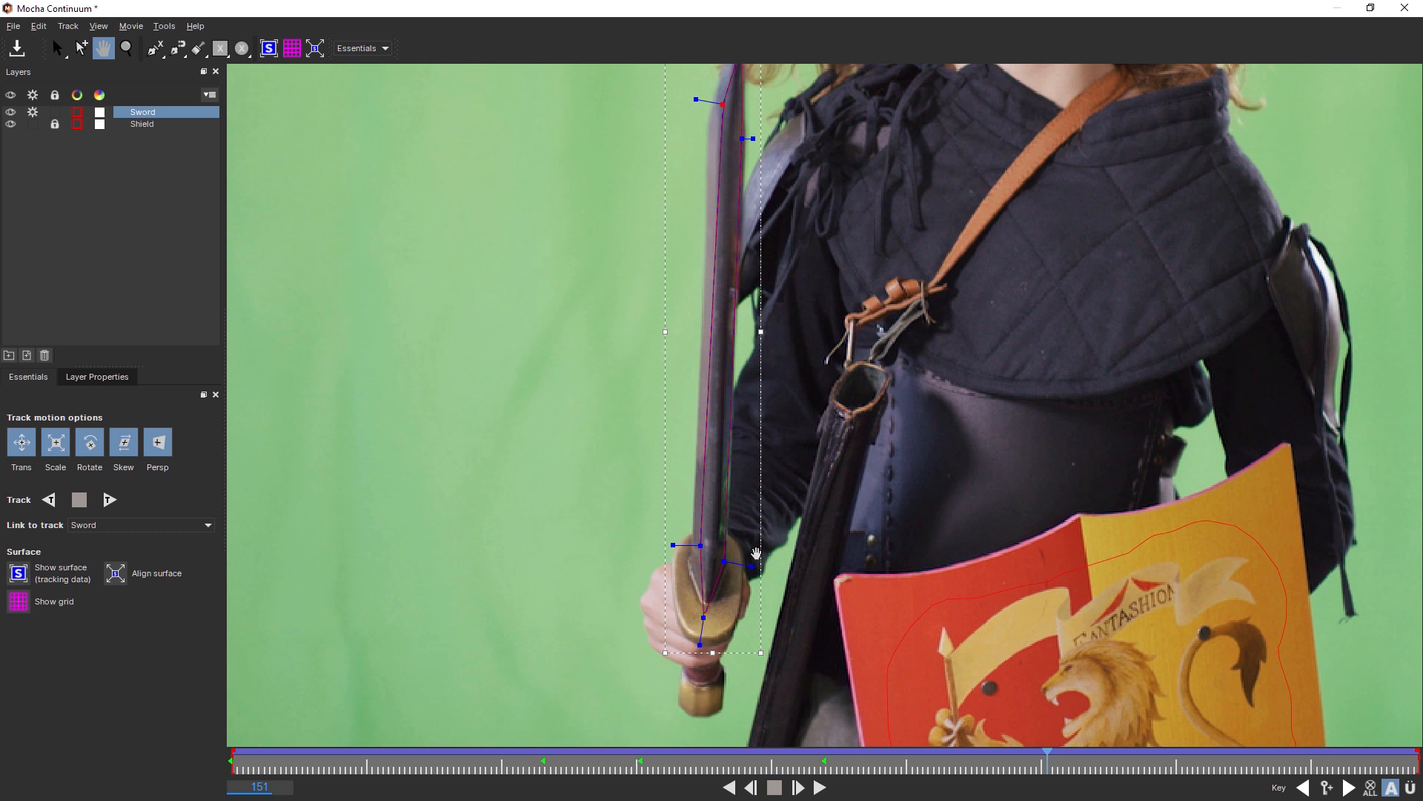
pyautogui.moveTo(725, 561); pyautogui.dragTo(728, 558)
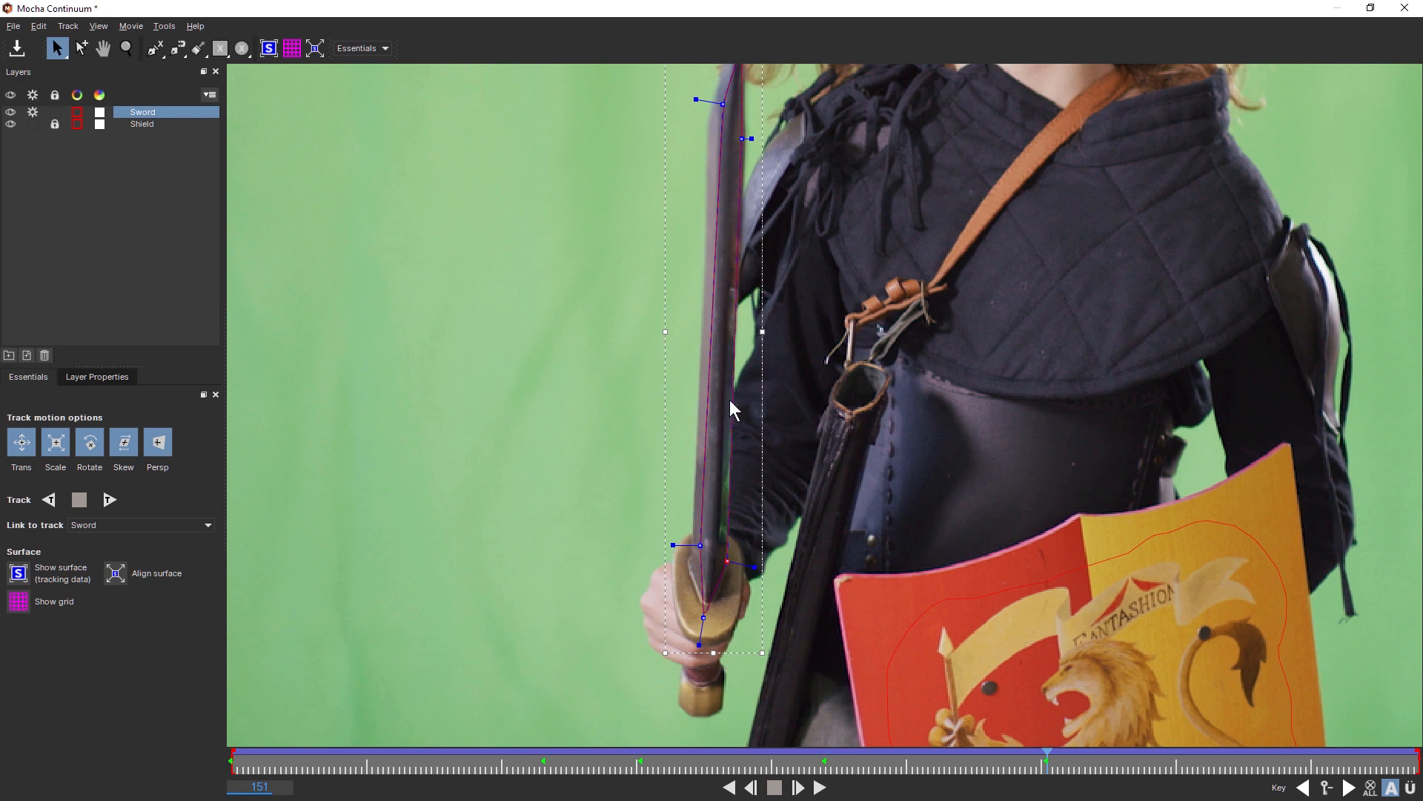
# Step: Scrub to frame 115, fit the whole image in view and play the clip to check how the Sword spline follows the blade
pyautogui.moveTo(1046, 759); pyautogui.dragTo(934, 770)
pyautogui.moveTo(872, 770)
pyautogui.mouseDown()
pyautogui.moveTo(837, 770)
pyautogui.moveTo(852, 768)
pyautogui.mouseUp()
pyautogui.press('z')
pyautogui.moveTo(986, 319); pyautogui.dragTo(766, 602)
pyautogui.press('x')
pyautogui.press('*')
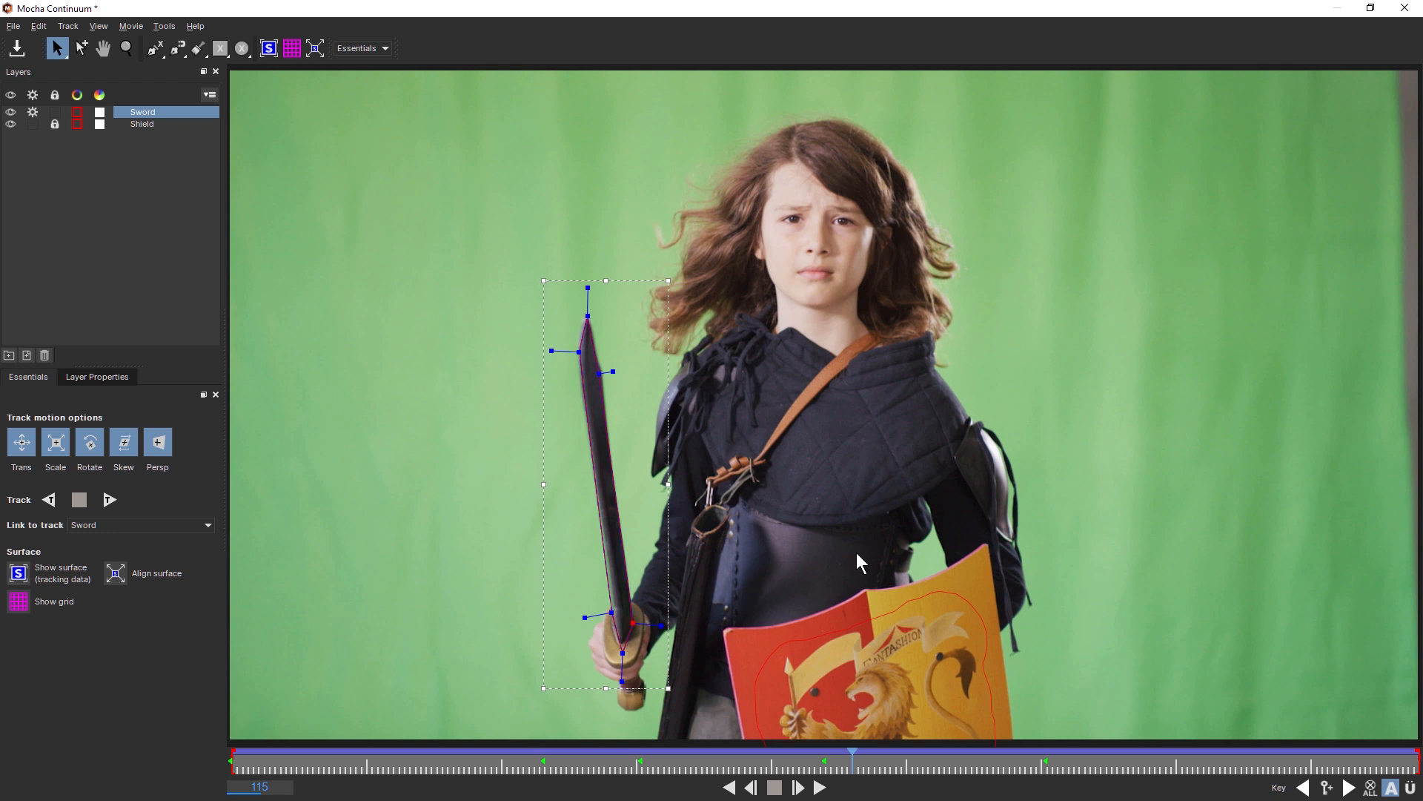
pyautogui.click(99, 26)
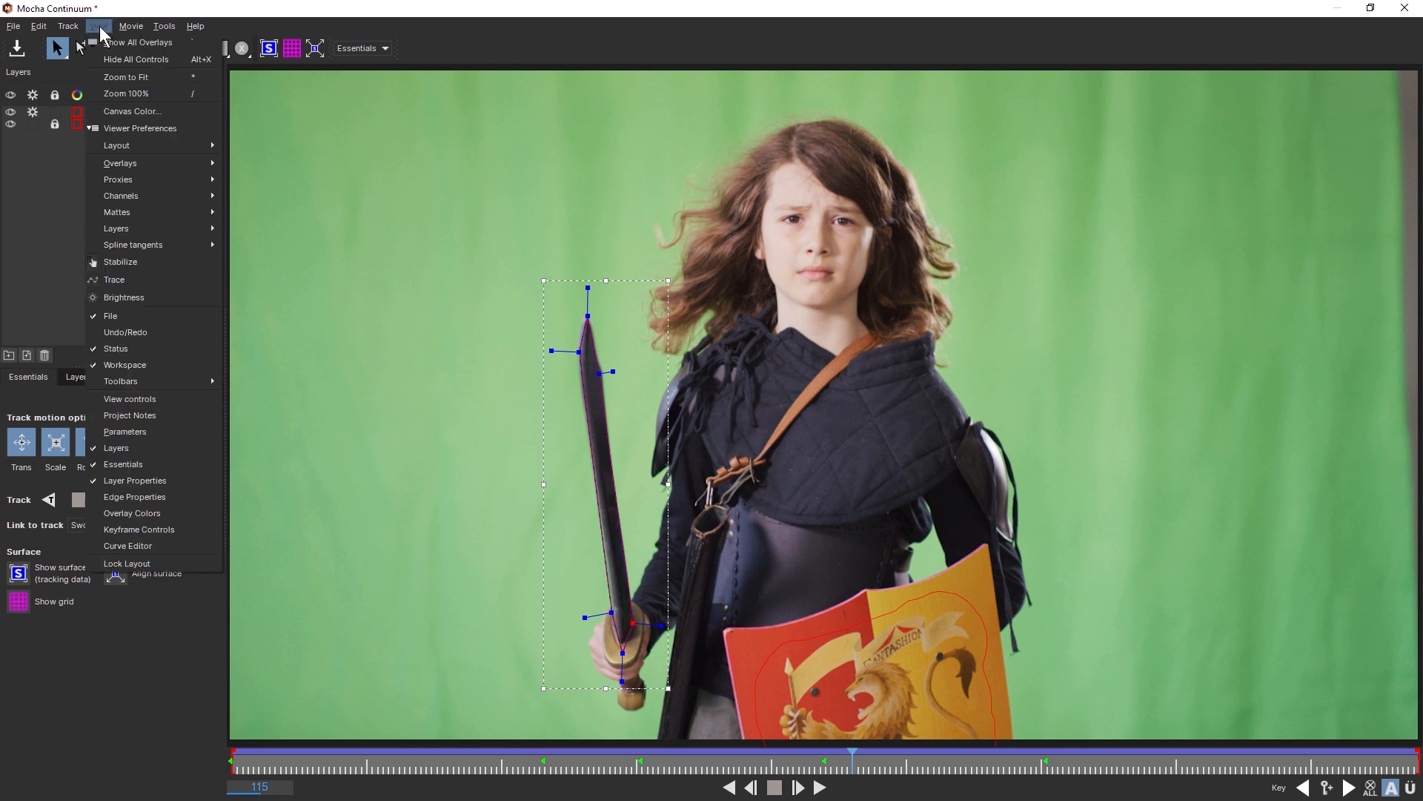
pyautogui.click(181, 256)
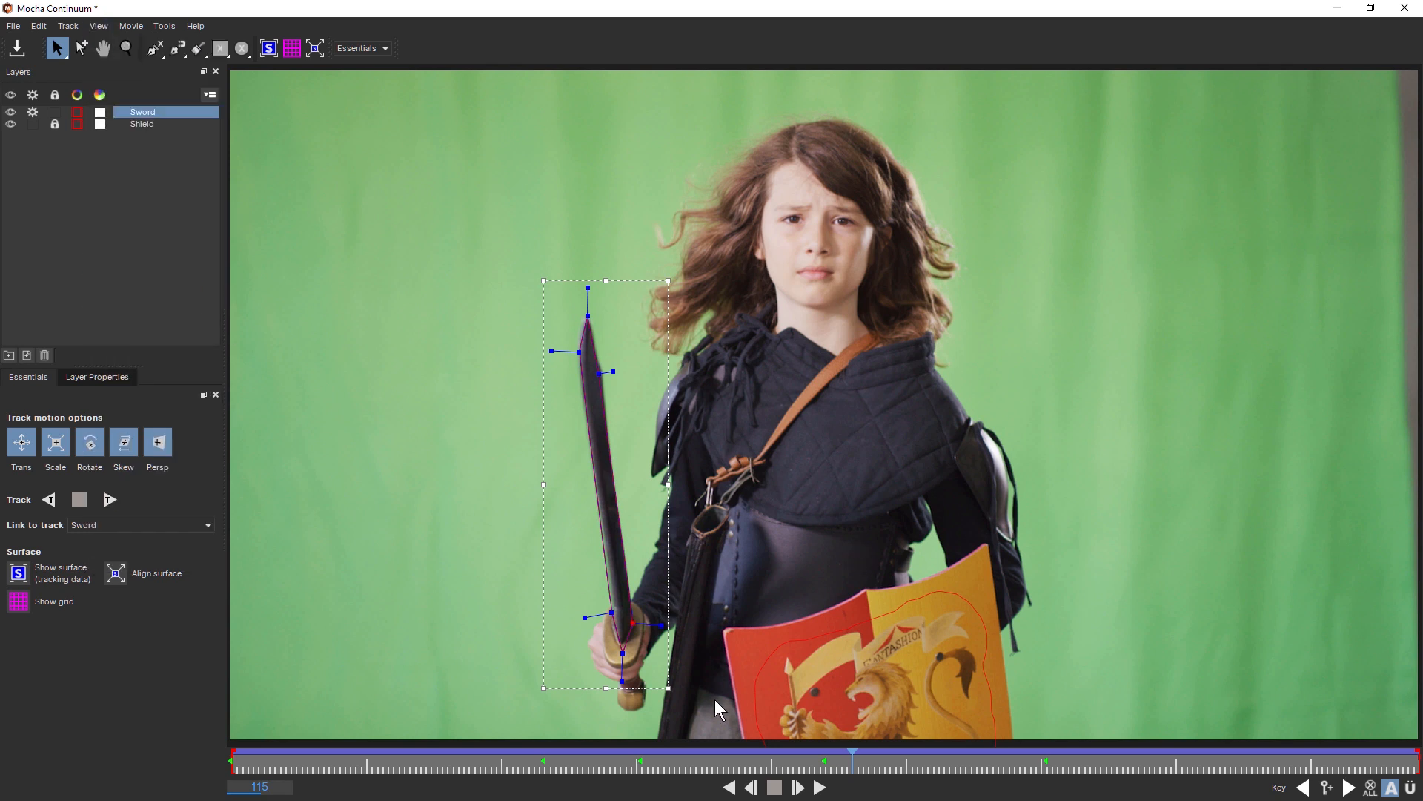
pyautogui.click(822, 788)
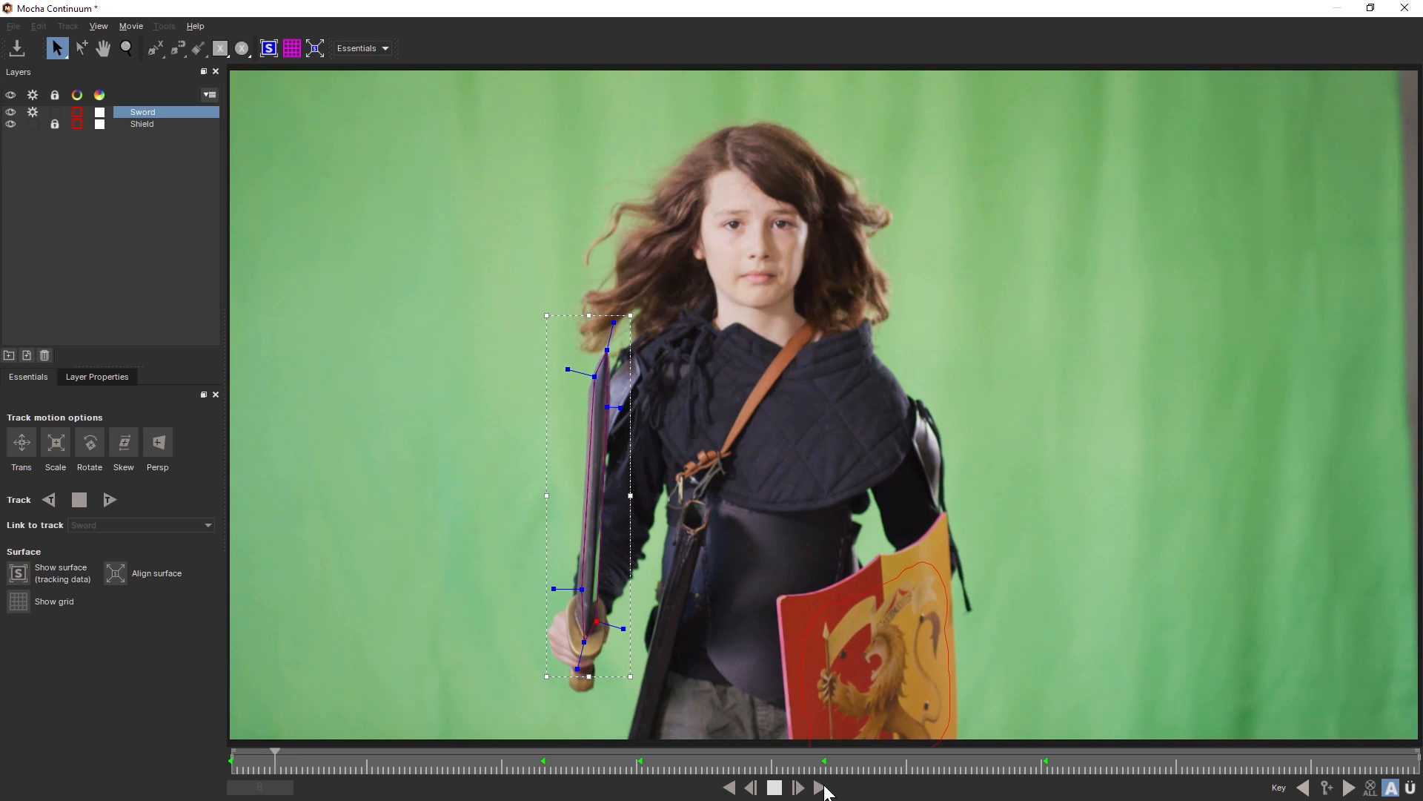
pyautogui.click(820, 787)
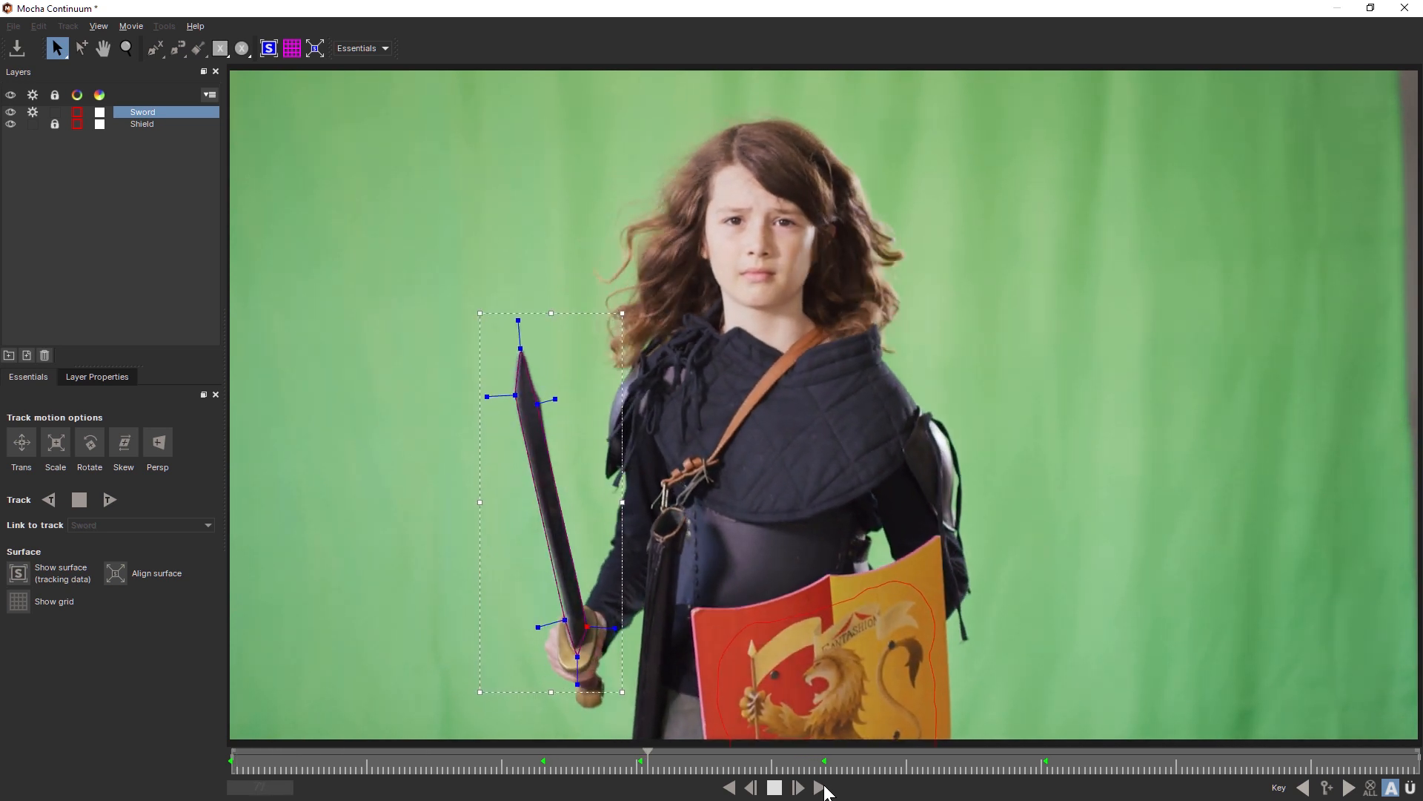
pyautogui.press('space')
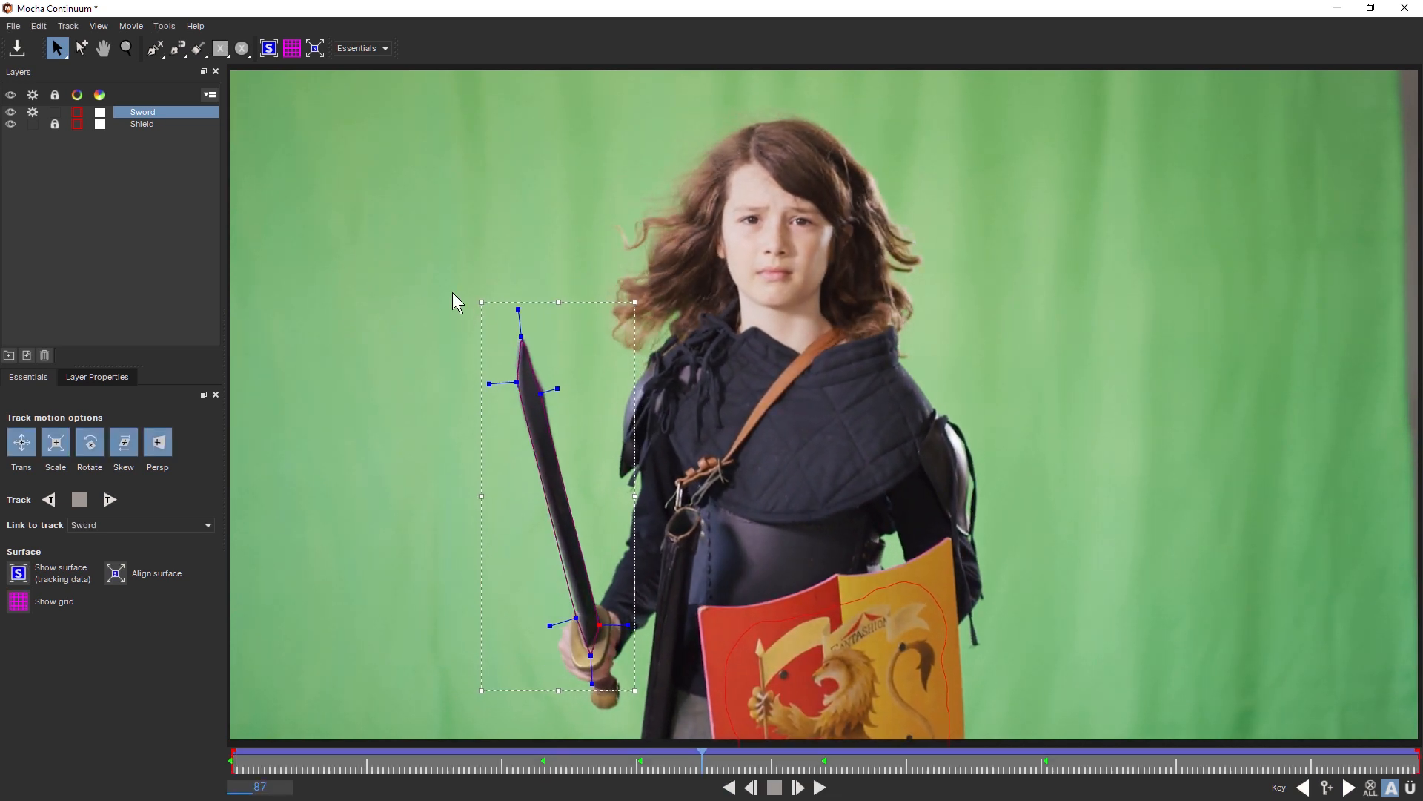
# Step: Save the Mocha project with the finished Sword spline and exit to return to DaVinci Resolve
pyautogui.click(37, 26)
pyautogui.moveTo(15, 26)
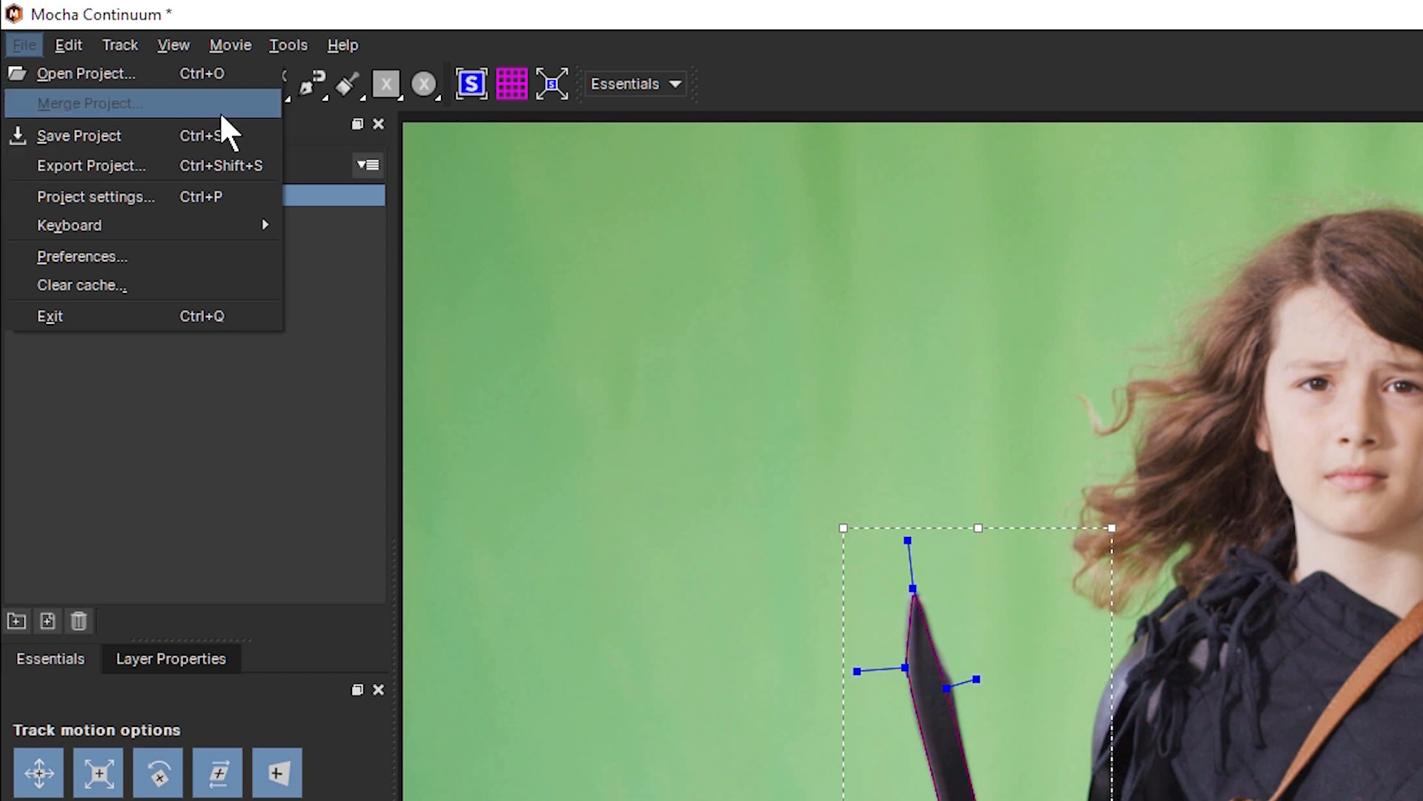
pyautogui.click(225, 135)
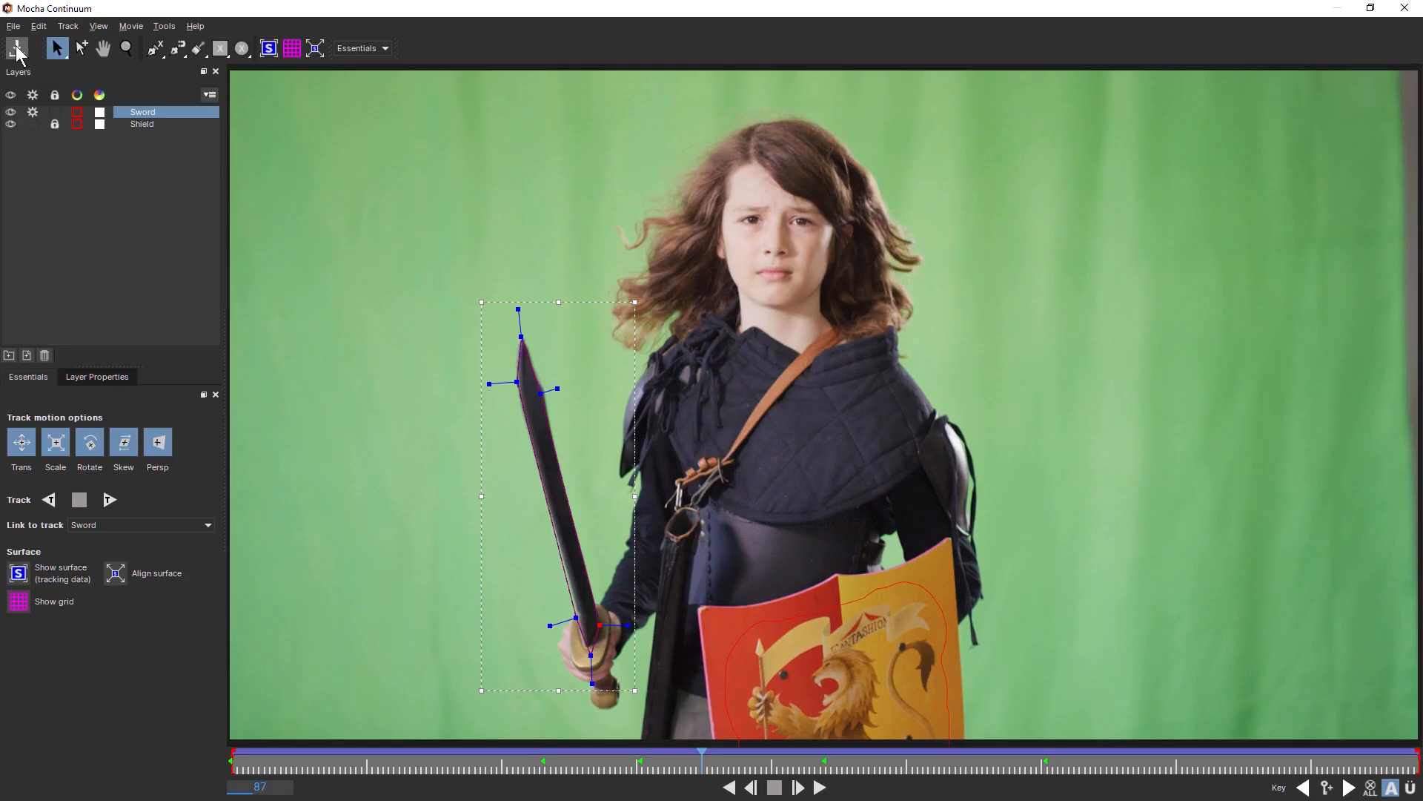
pyautogui.click(13, 26)
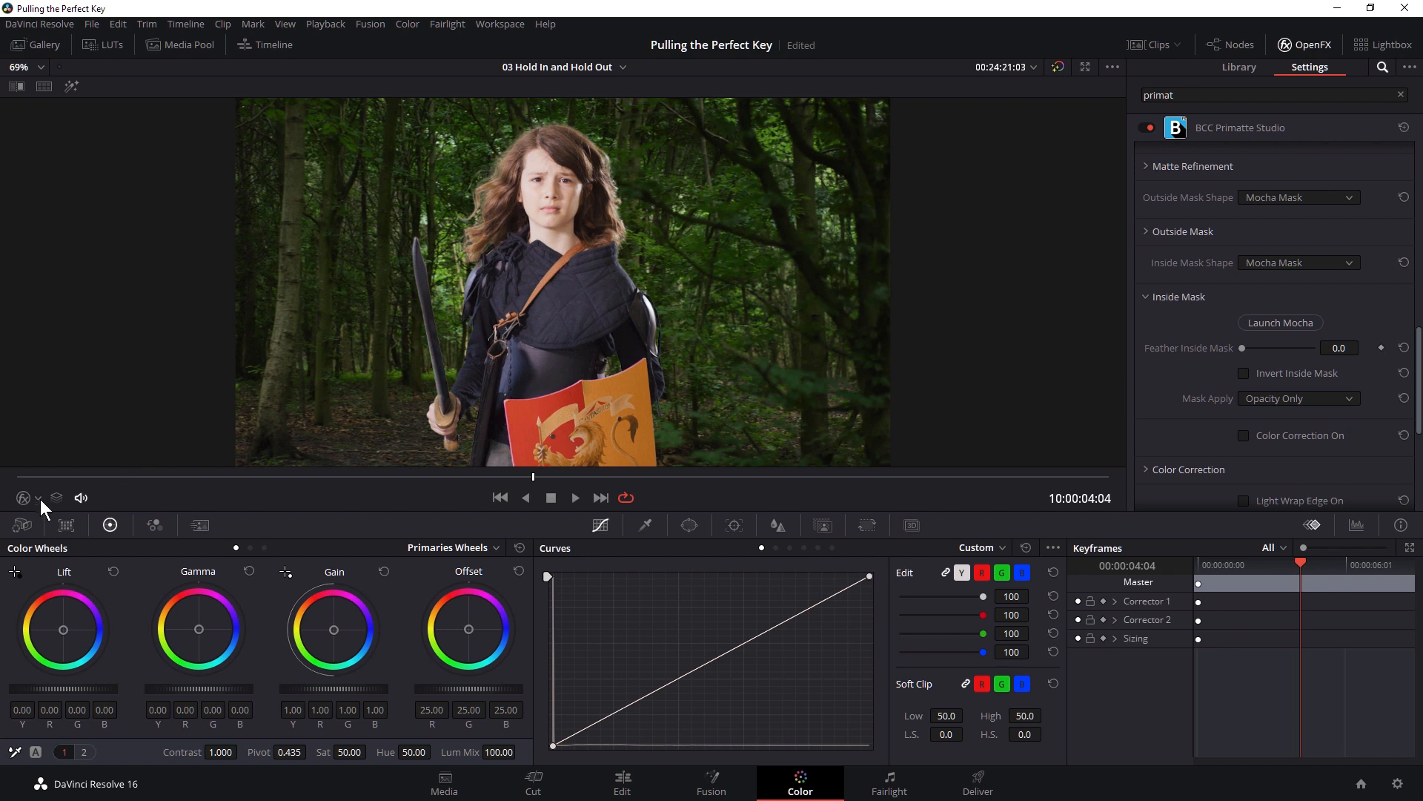
# Step: Show the Primatte Studio on-screen controls with the OpenFX Overlay and view the Final Matte
pyautogui.click(39, 498)
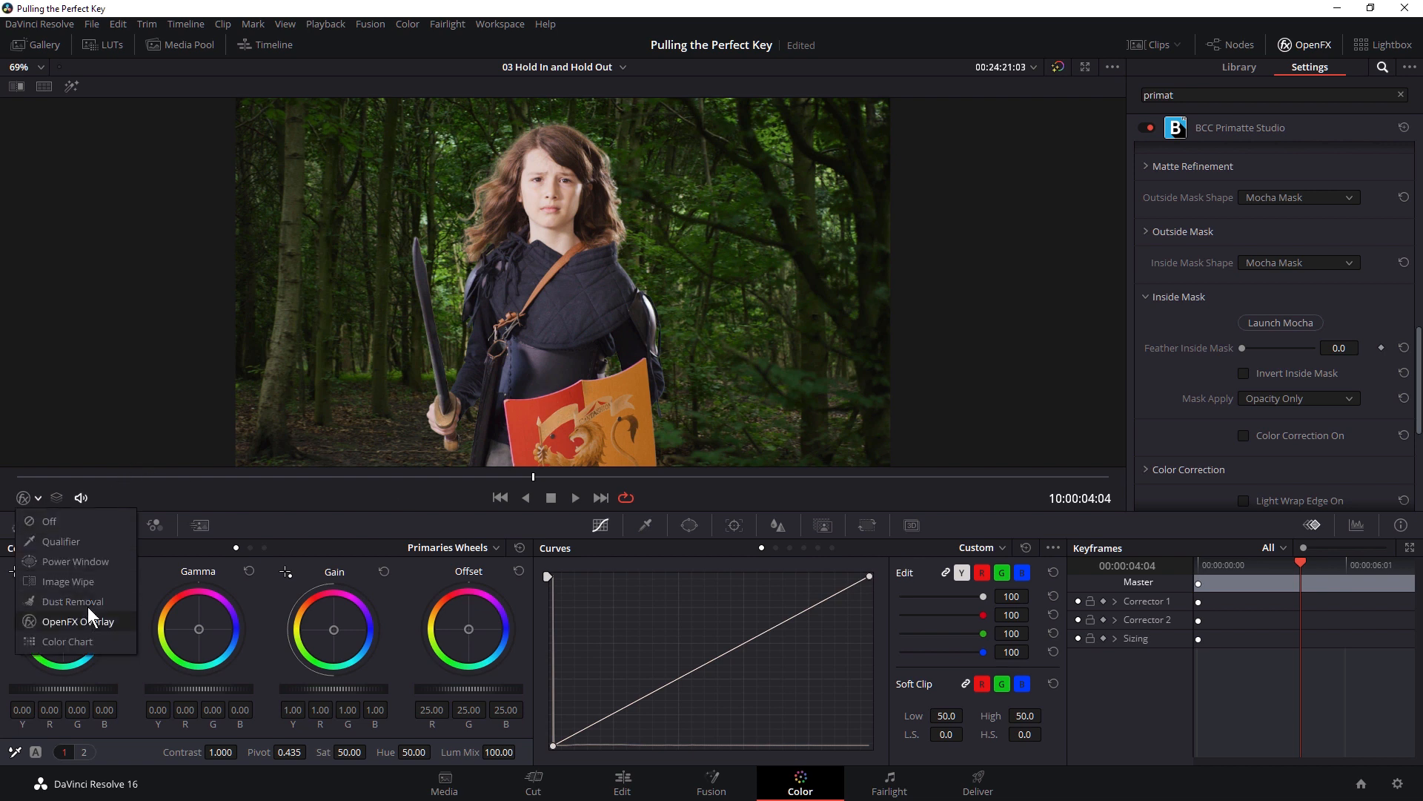
pyautogui.click(103, 623)
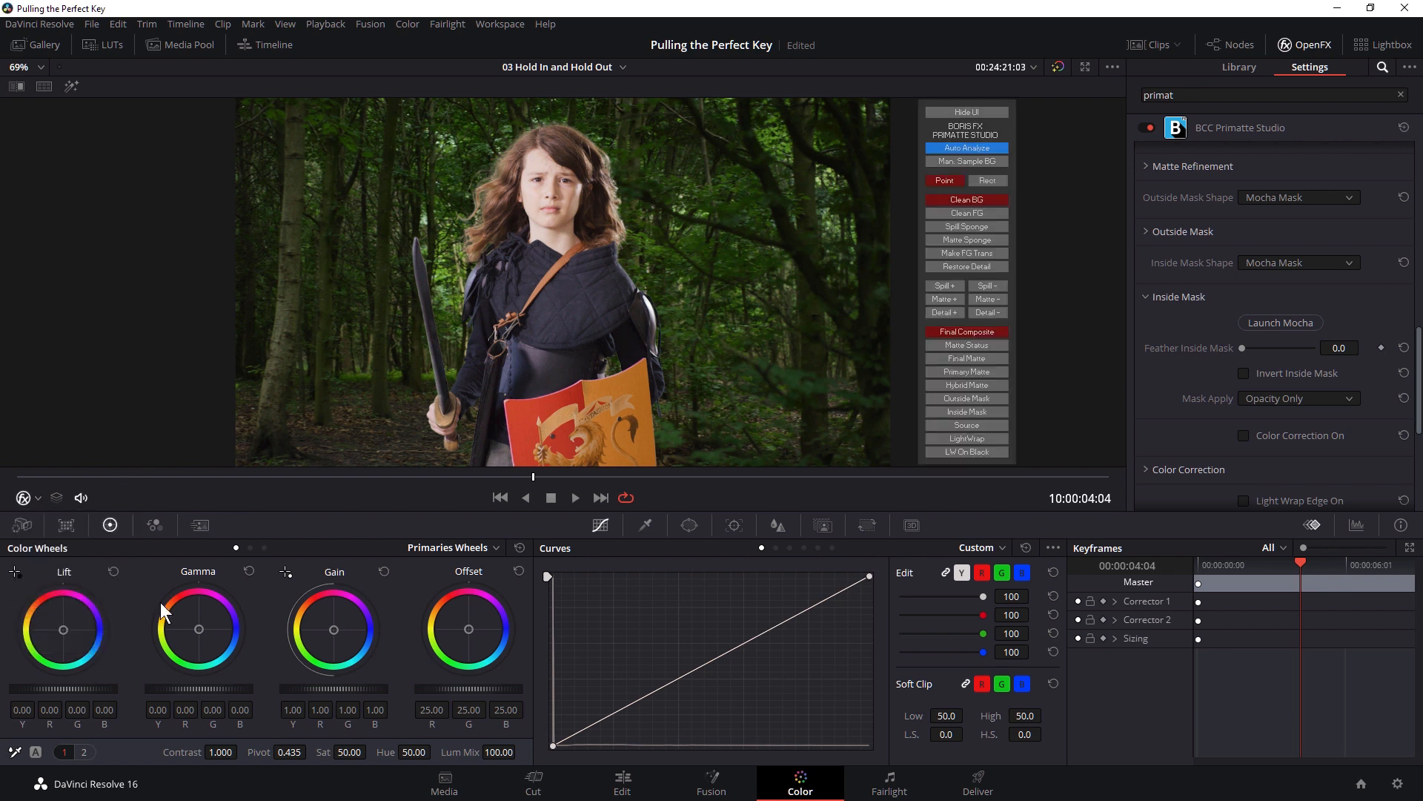
pyautogui.click(992, 358)
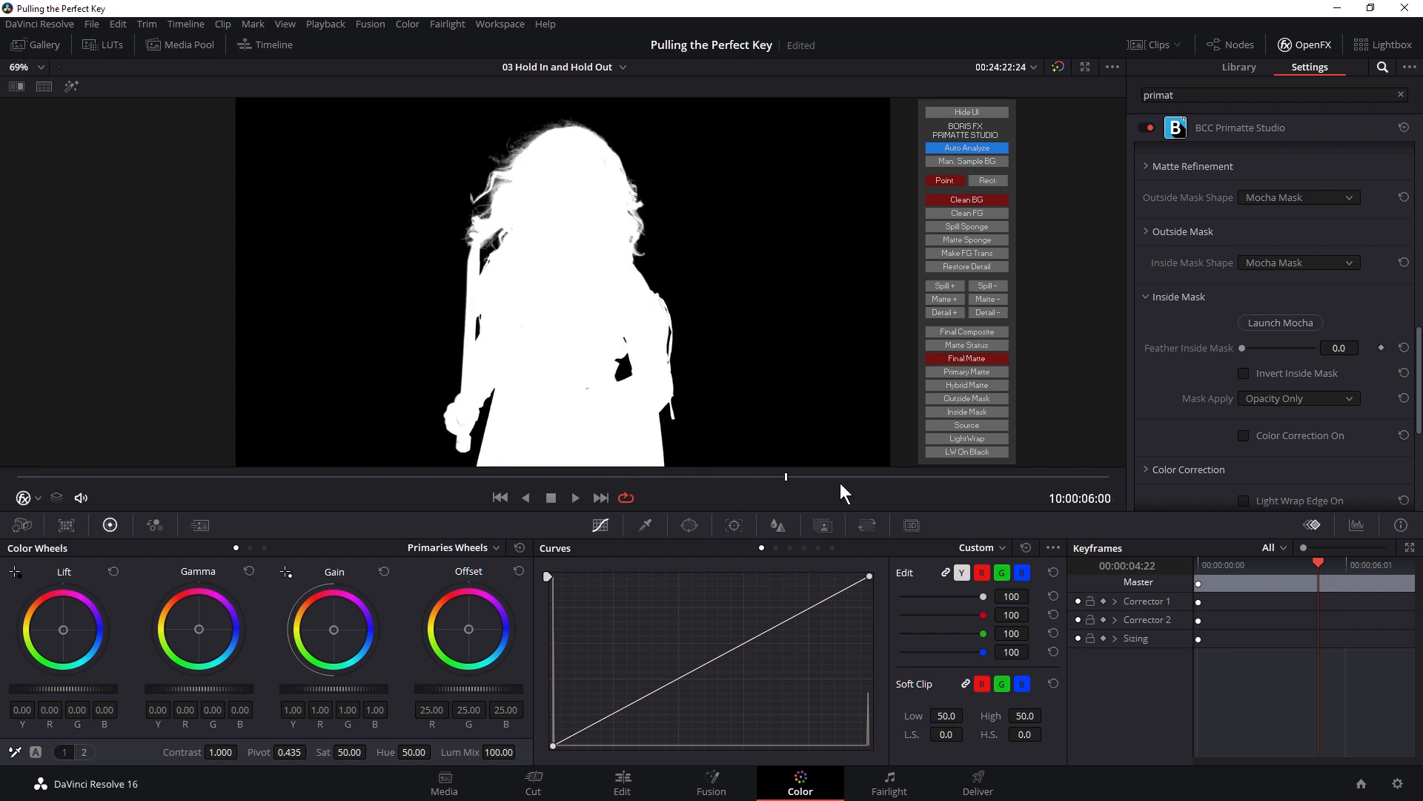
# Step: Apply Clean FG at the sword hilt in the matte at 10:00:04:21 and return to the Final Composite view
pyautogui.click(495, 486)
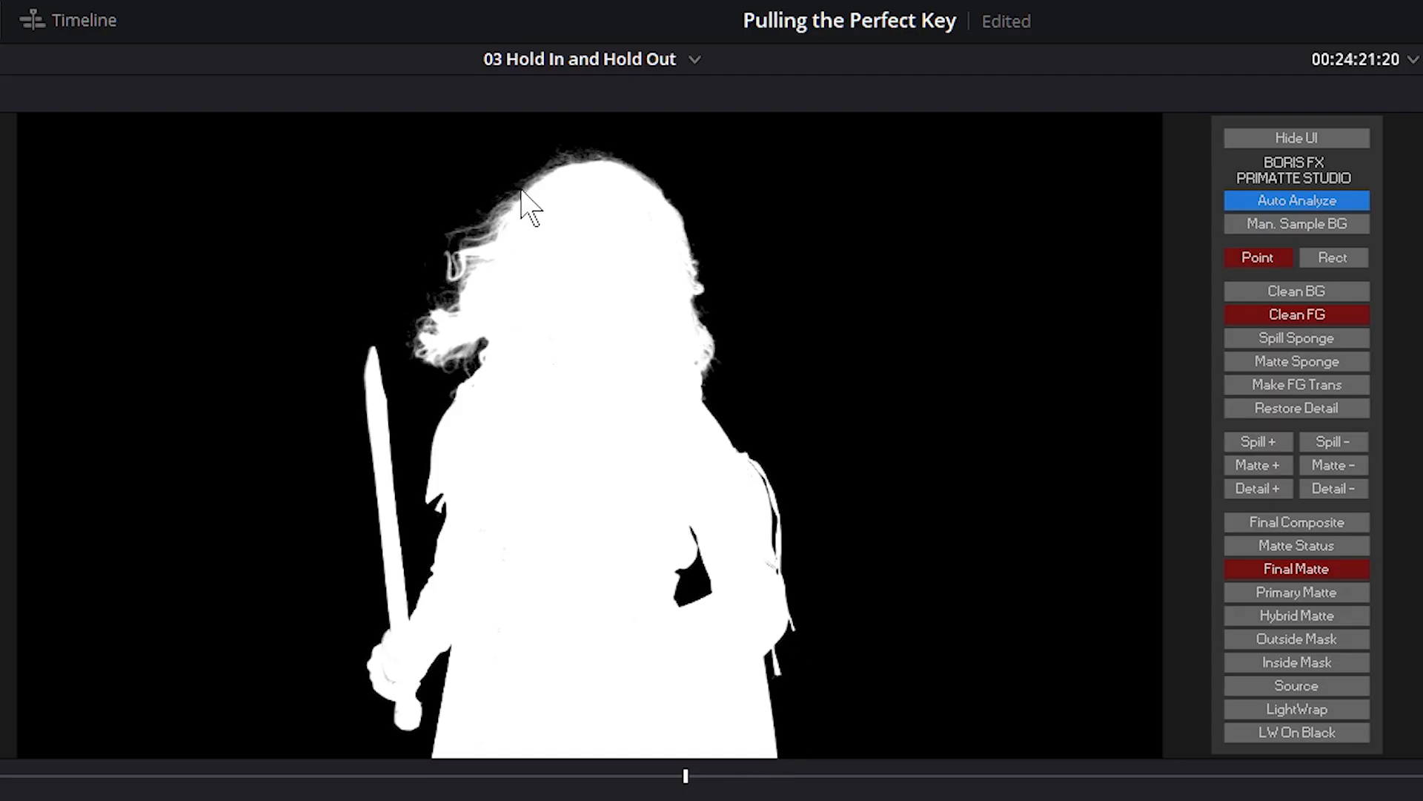
pyautogui.click(403, 701)
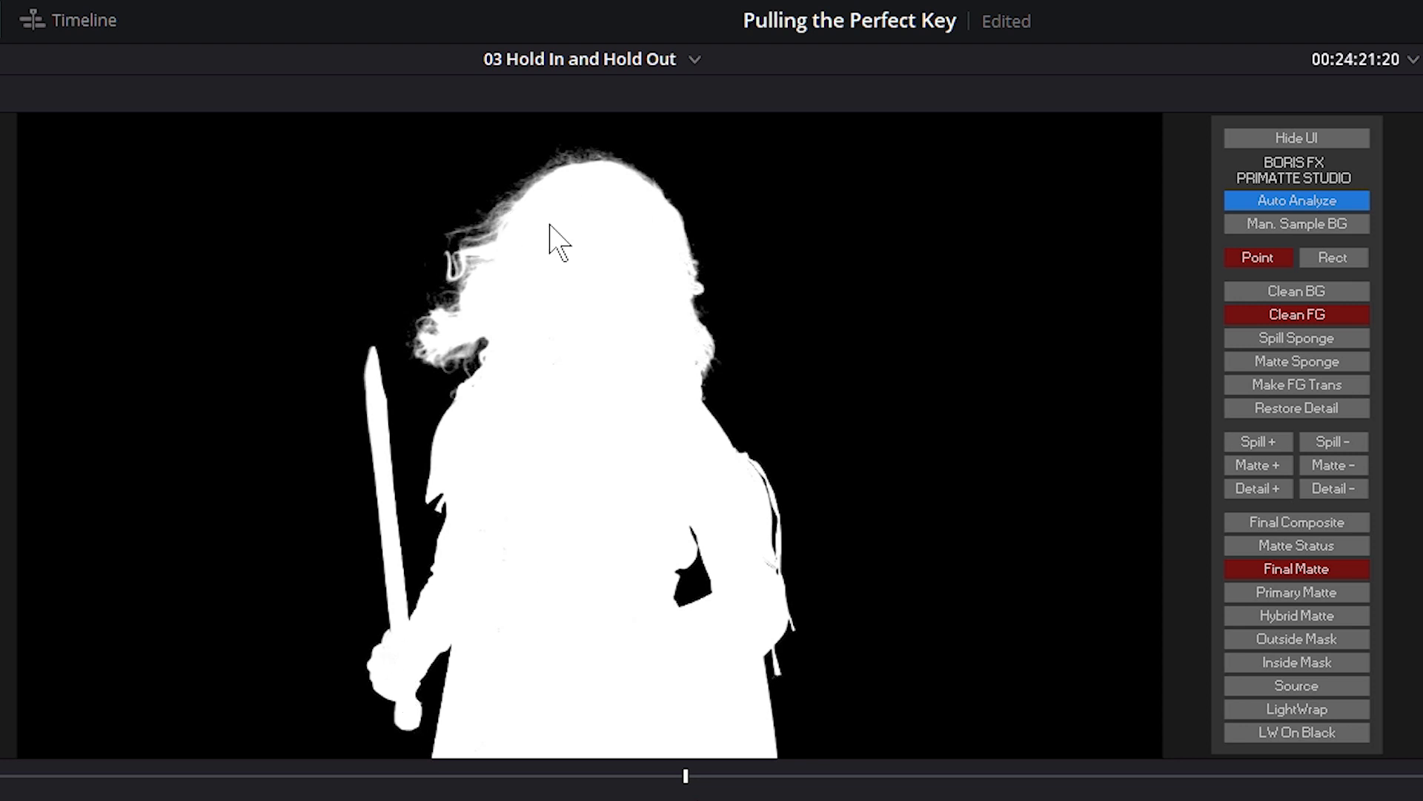
pyautogui.click(1299, 522)
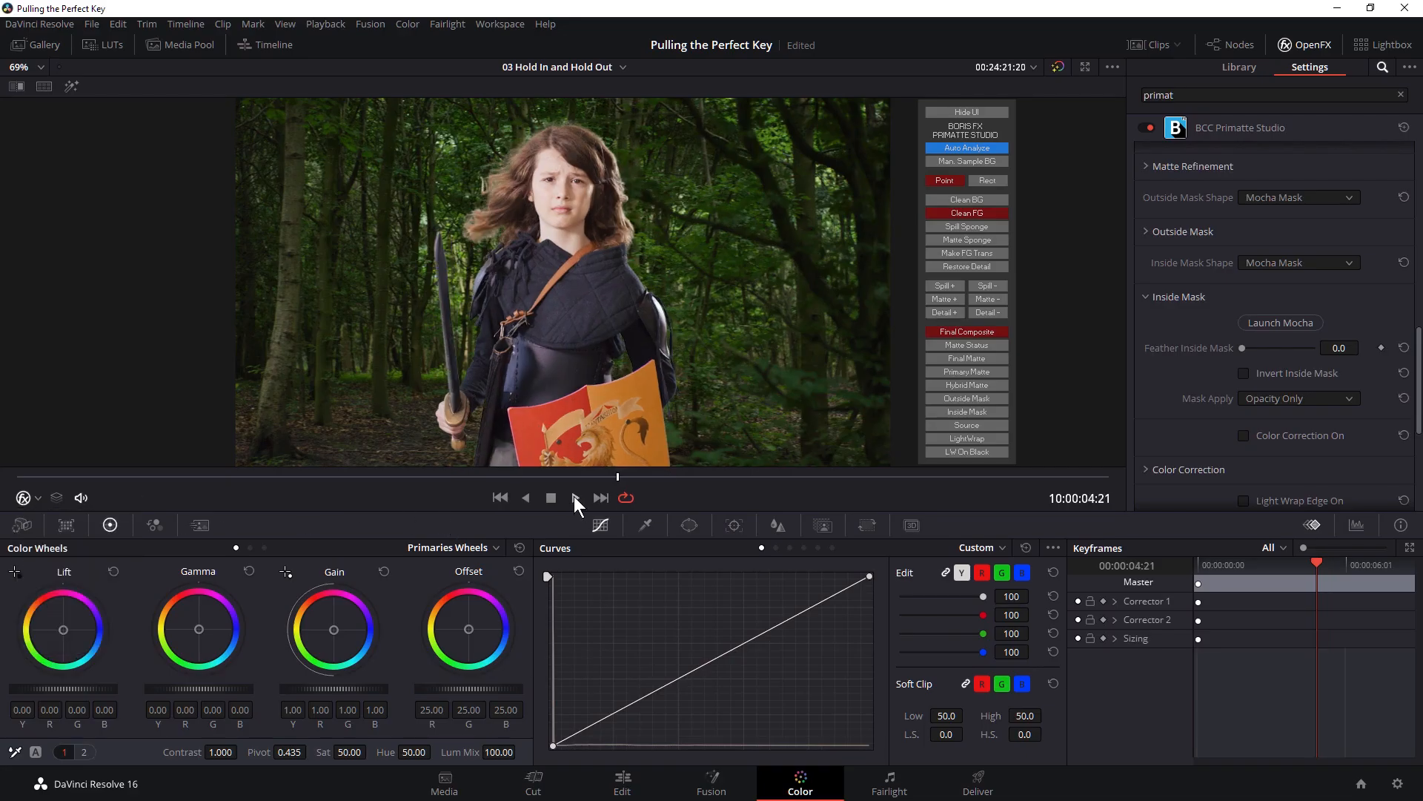
# Step: Hide the Primatte controls by changing the viewer overlay to Qualifier, and play the clip to check the composite
pyautogui.click(575, 497)
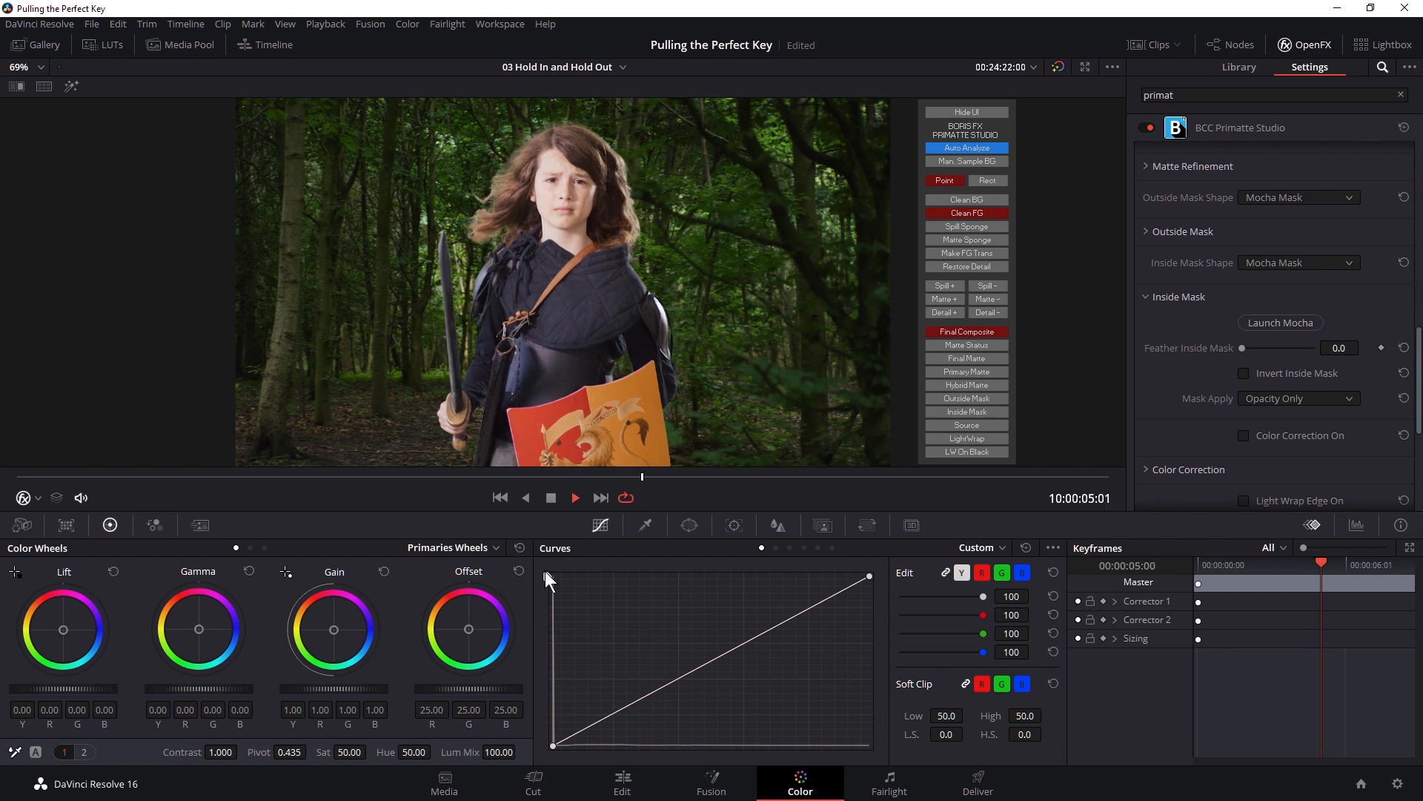
pyautogui.click(23, 498)
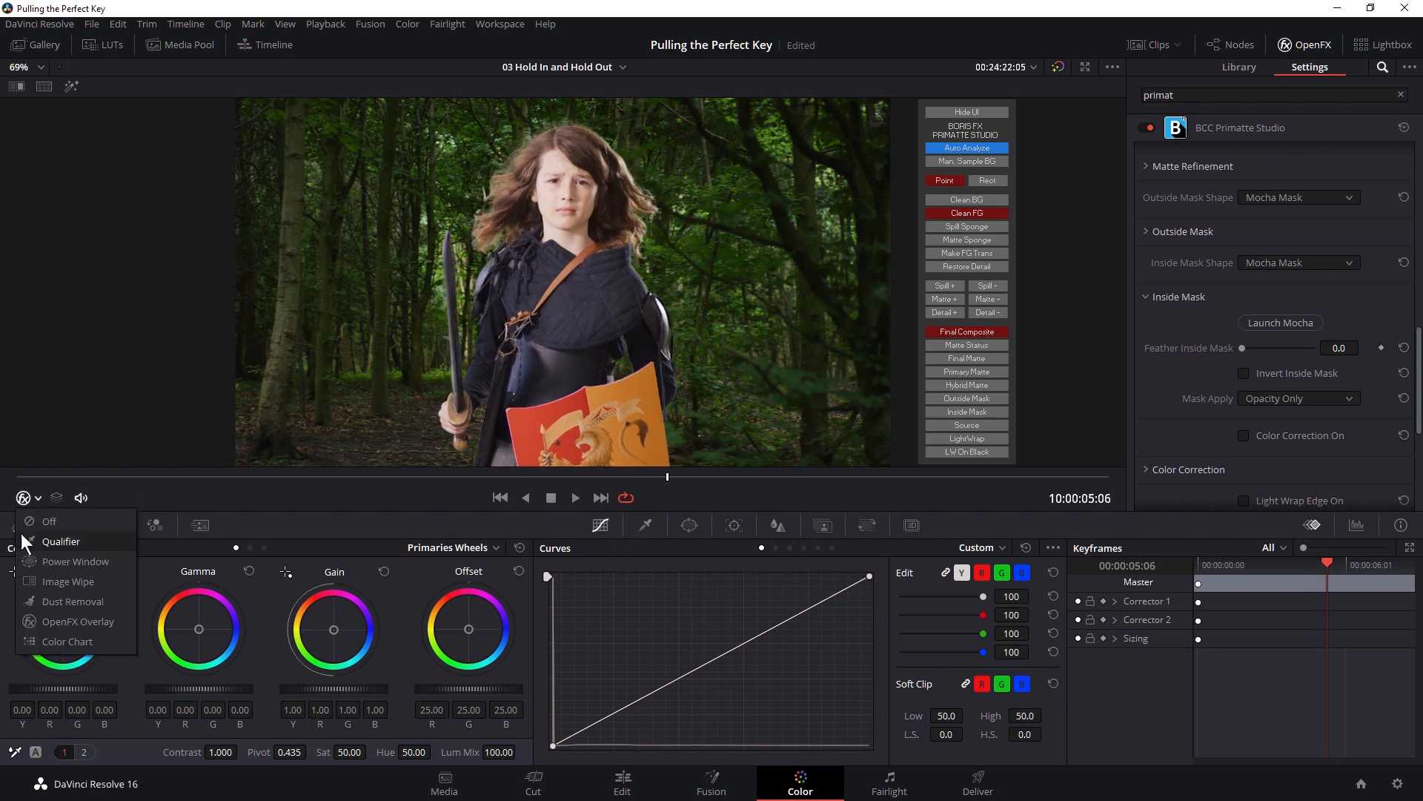
pyautogui.click(52, 543)
pyautogui.click(576, 498)
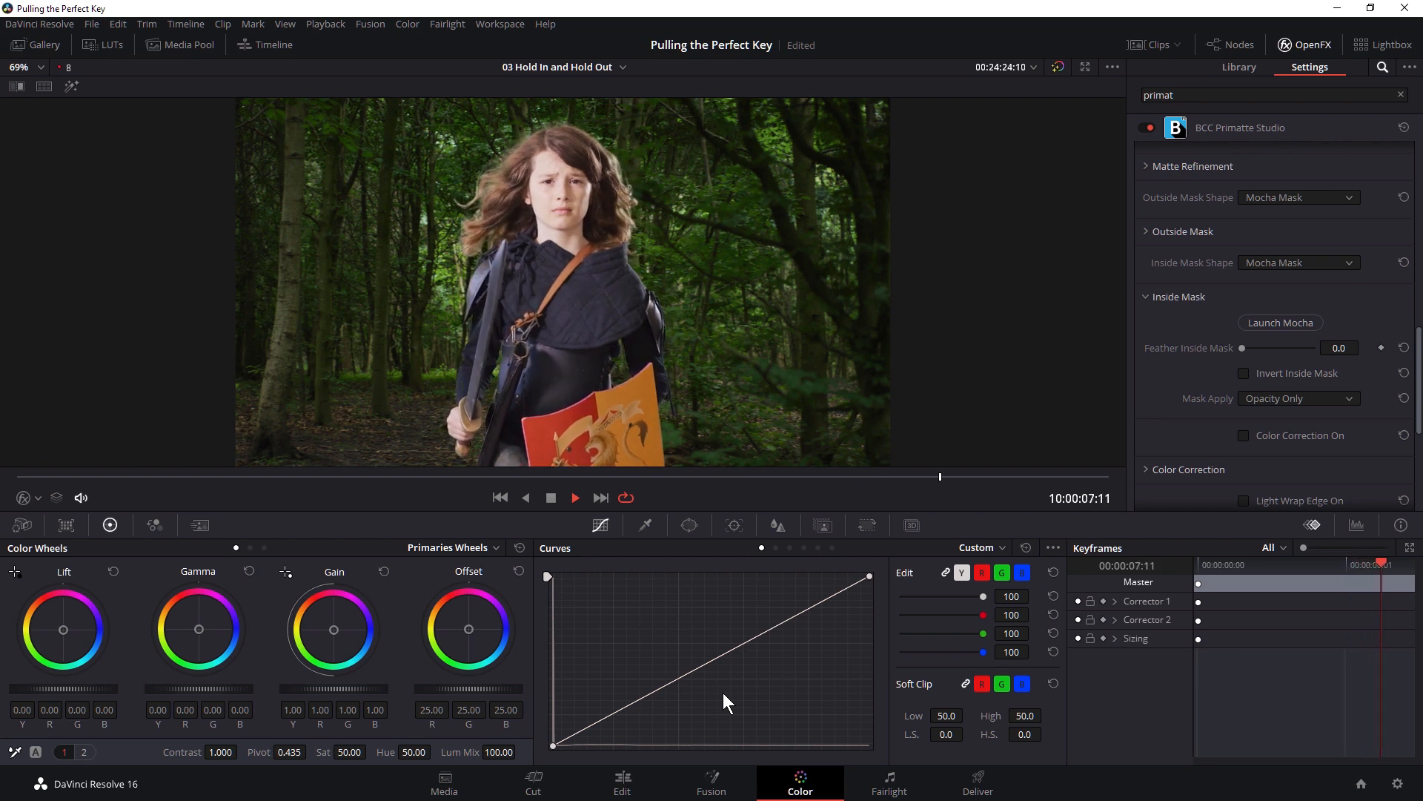
pyautogui.click(550, 497)
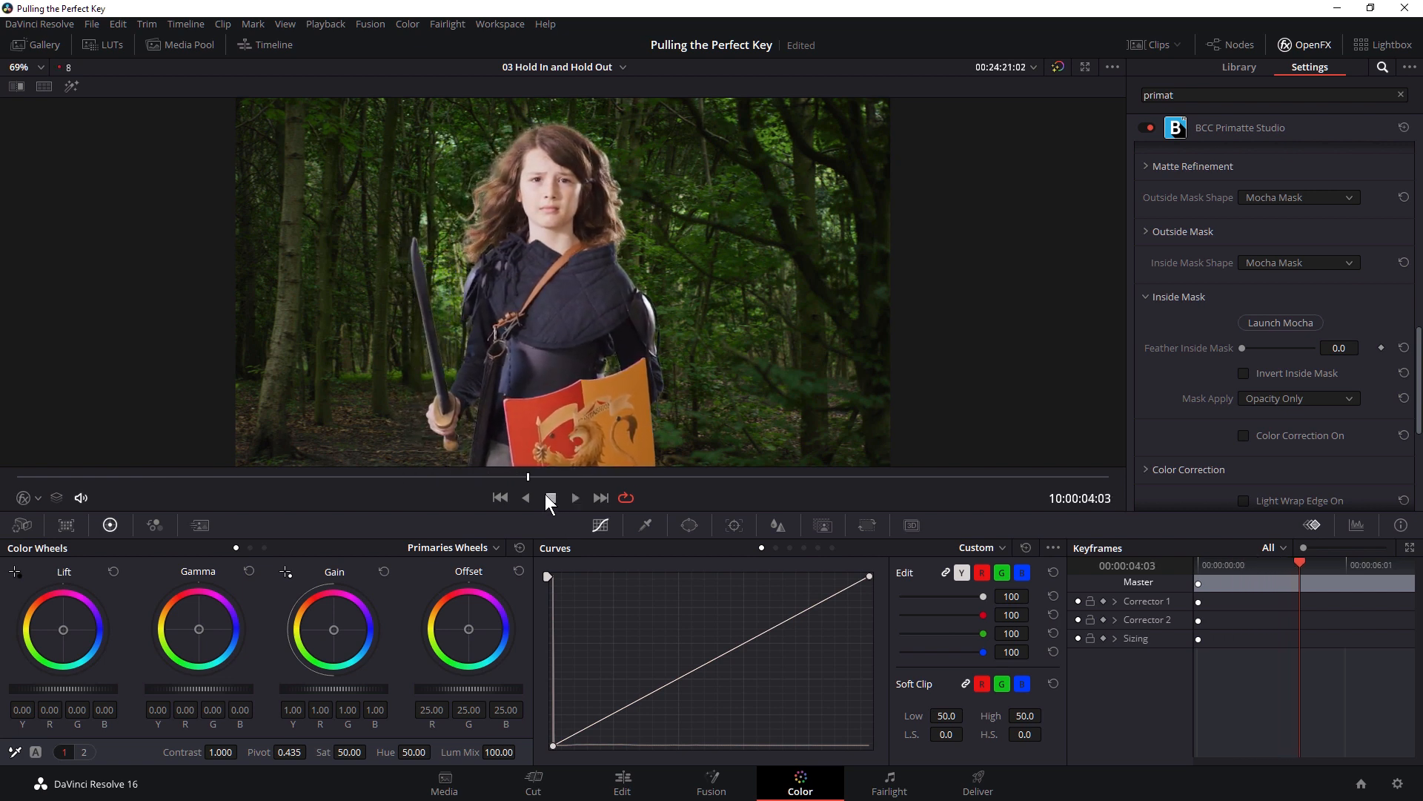
# Step: Compare the spill along the sword and arm edges with the Secondary Spill Remover off and on, leaving it on
pyautogui.moveTo(534, 477); pyautogui.dragTo(679, 481)
pyautogui.scroll(6, 474, 398)
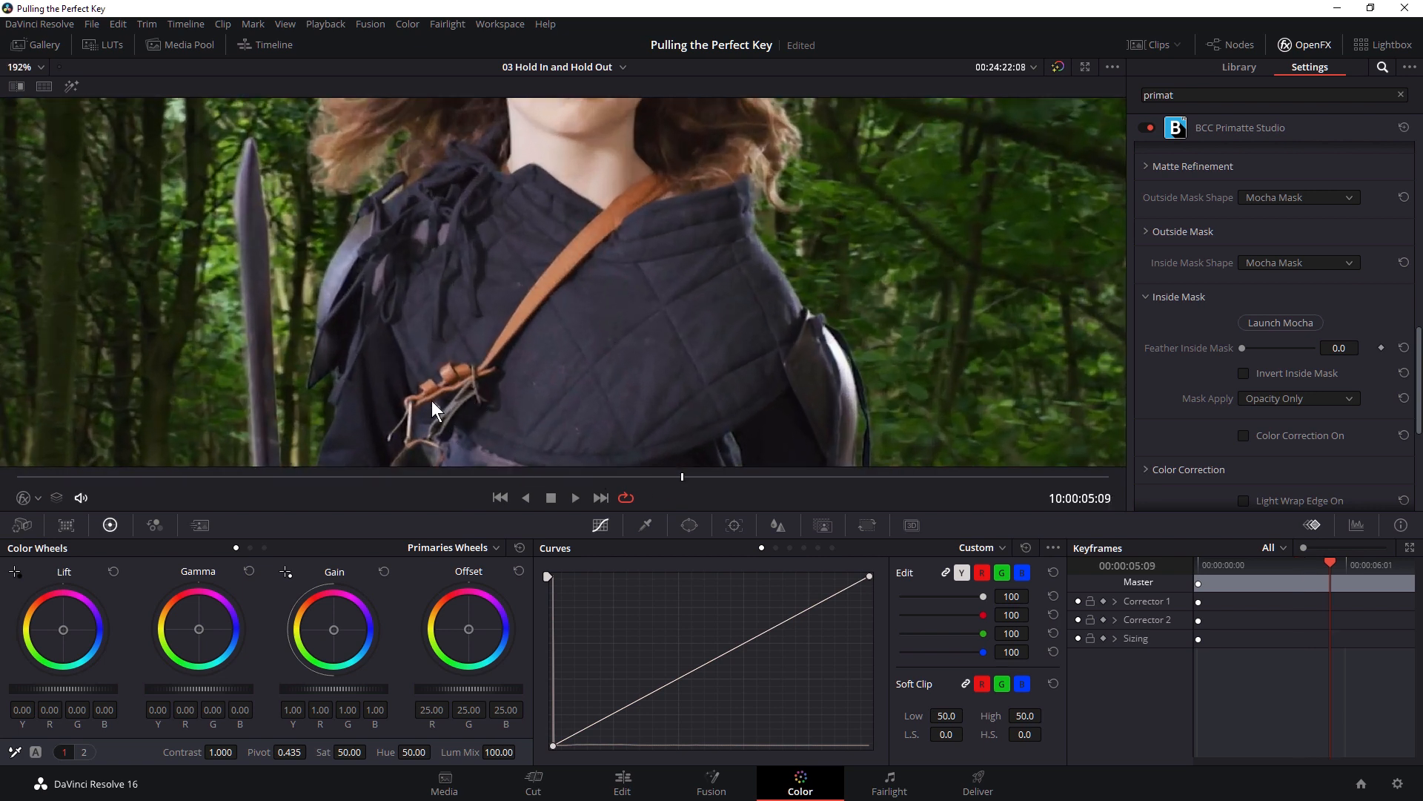
pyautogui.scroll(3, 448, 438)
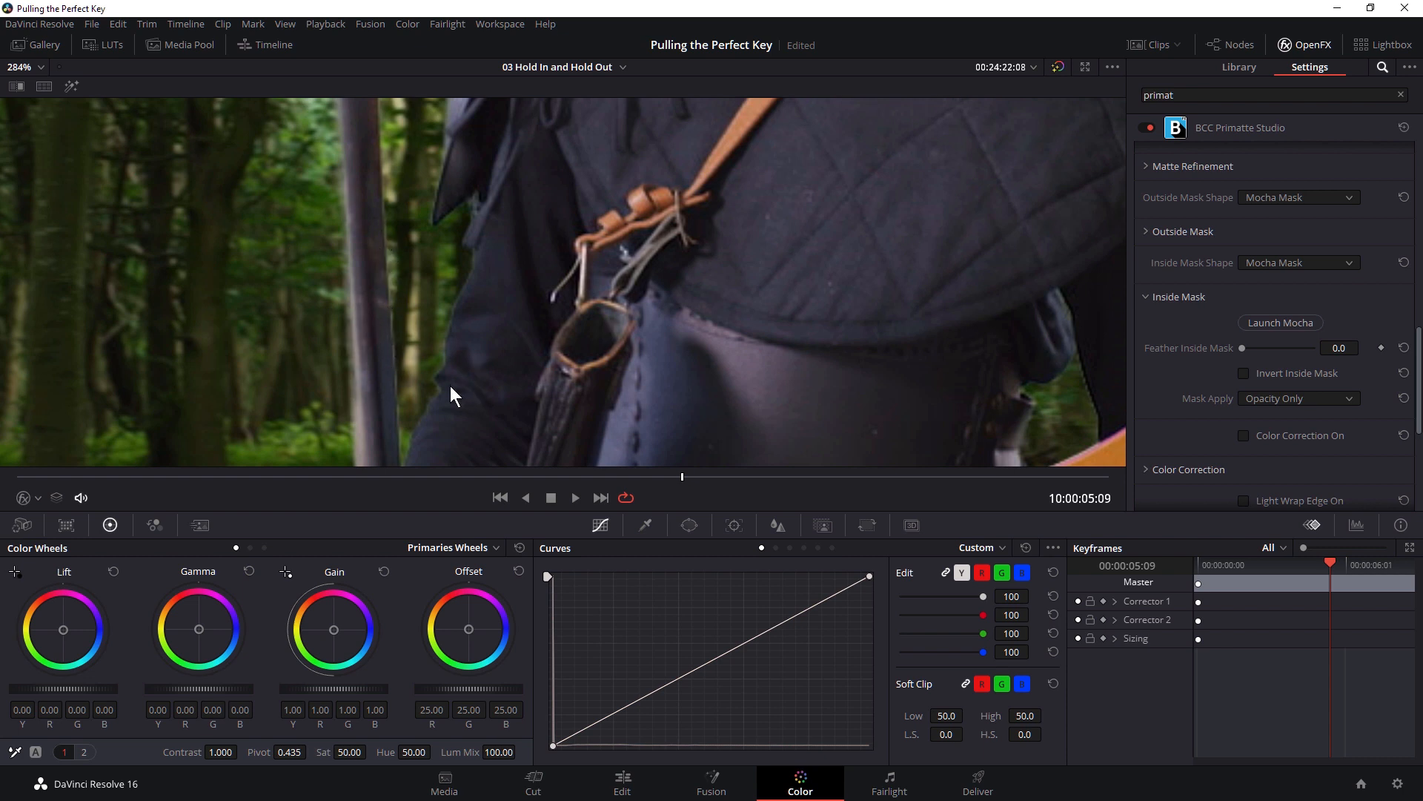
pyautogui.moveTo(451, 387); pyautogui.dragTo(468, 298)
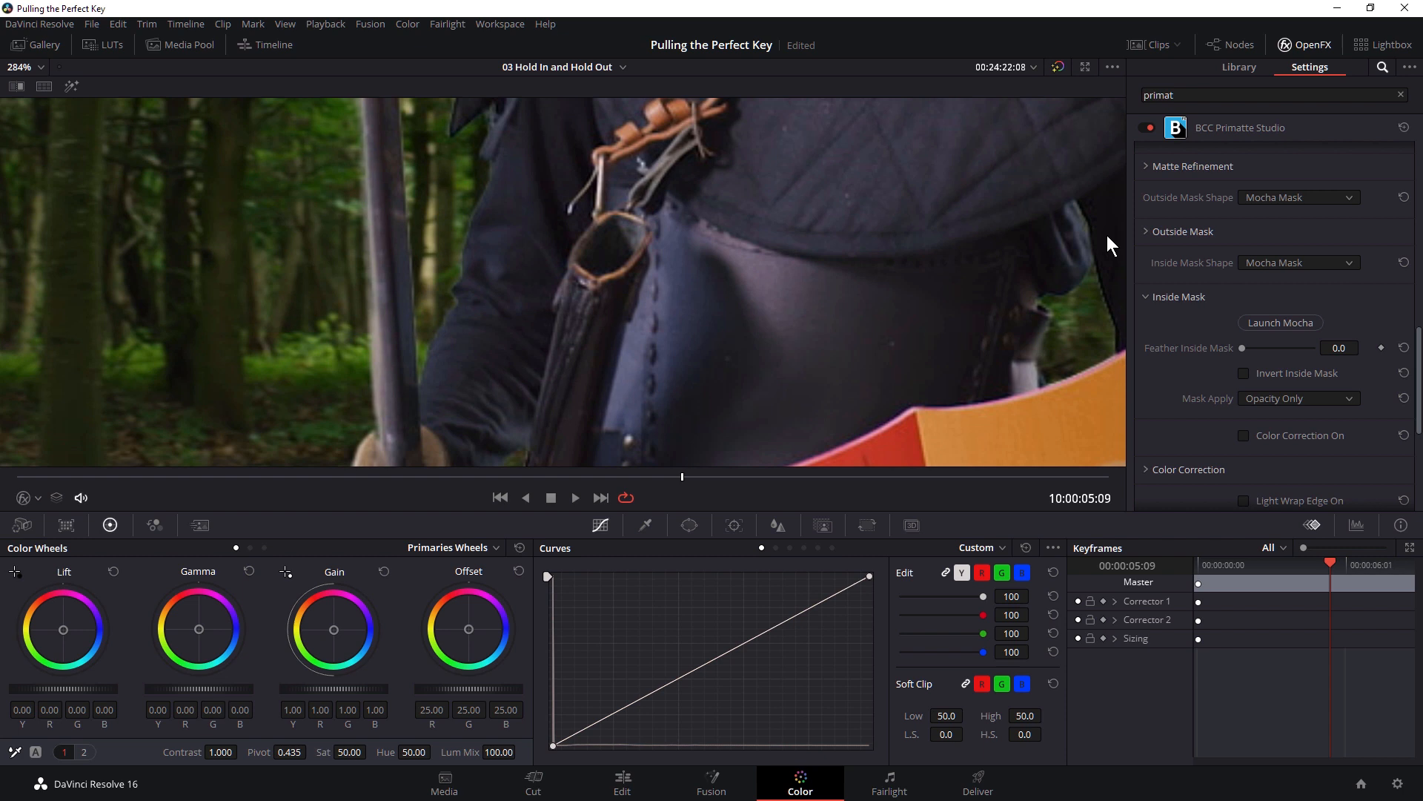
pyautogui.scroll(6, 1167, 331)
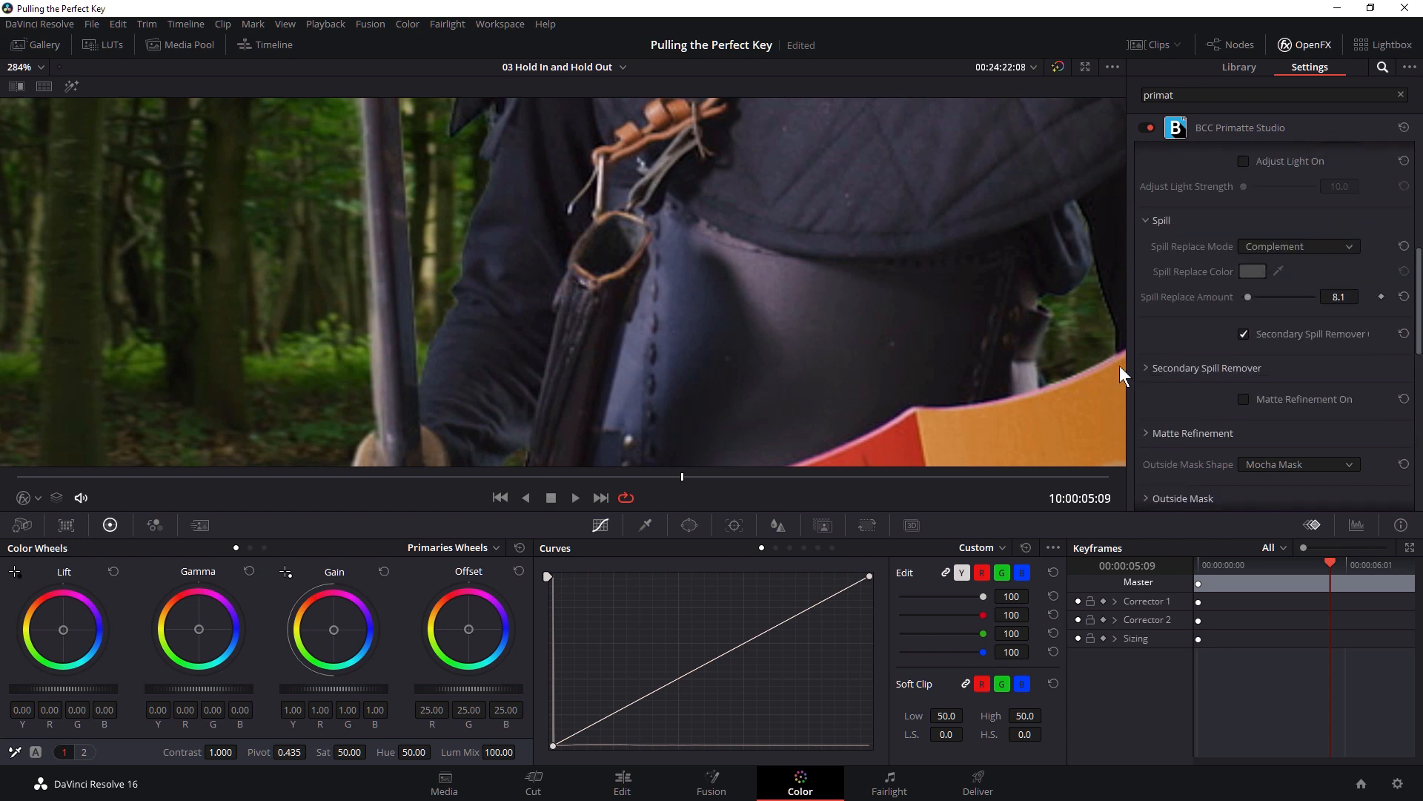
pyautogui.click(1244, 335)
pyautogui.moveTo(639, 477); pyautogui.dragTo(438, 479)
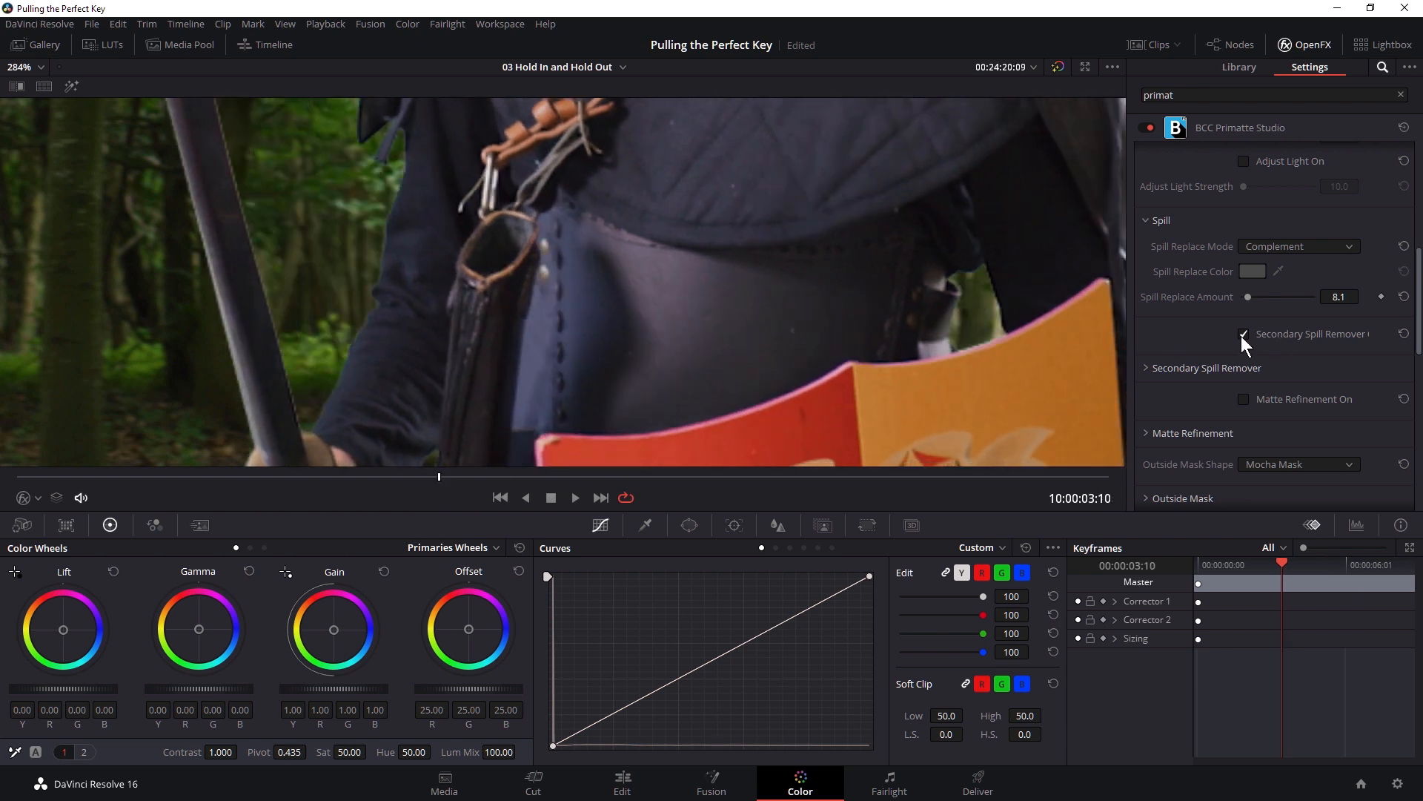
pyautogui.click(1244, 335)
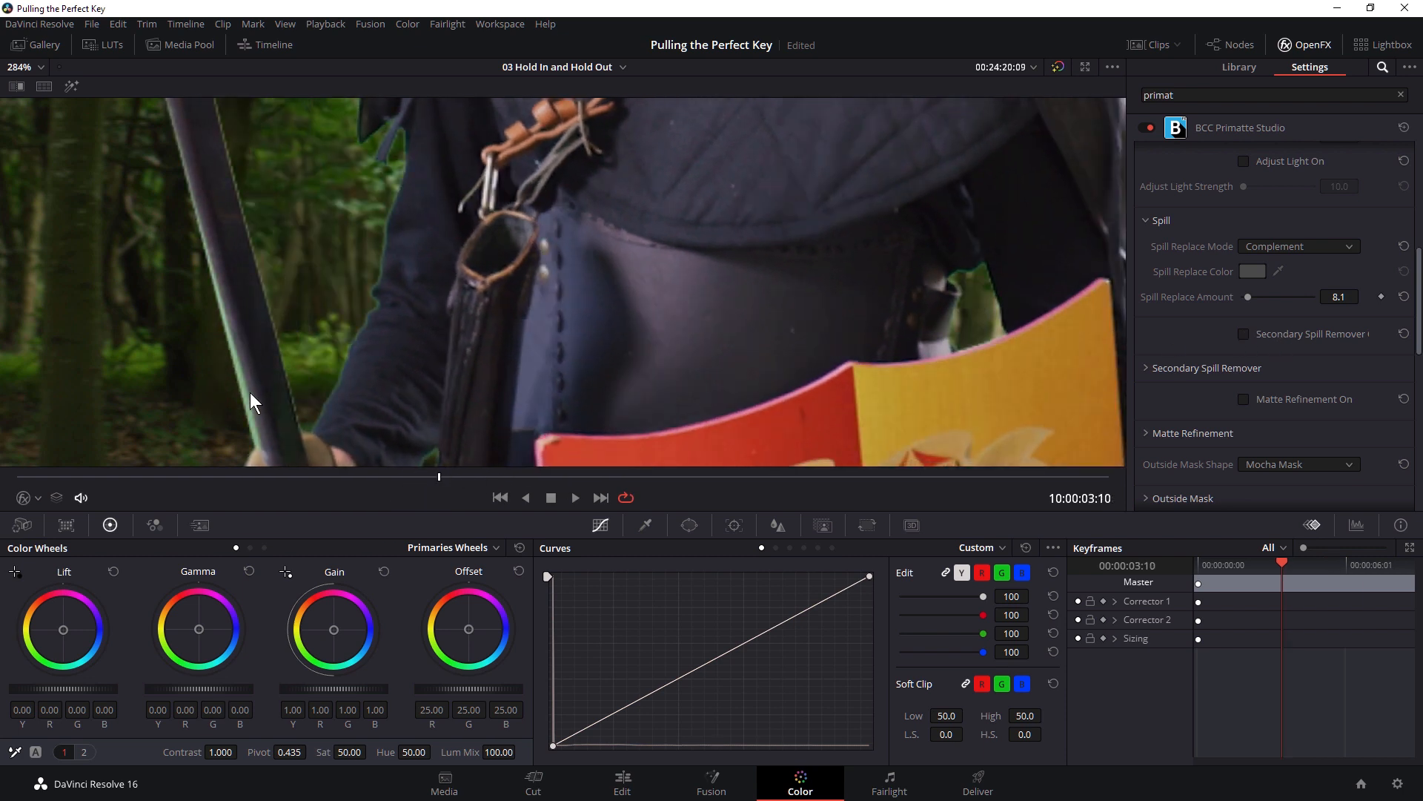
pyautogui.click(1245, 334)
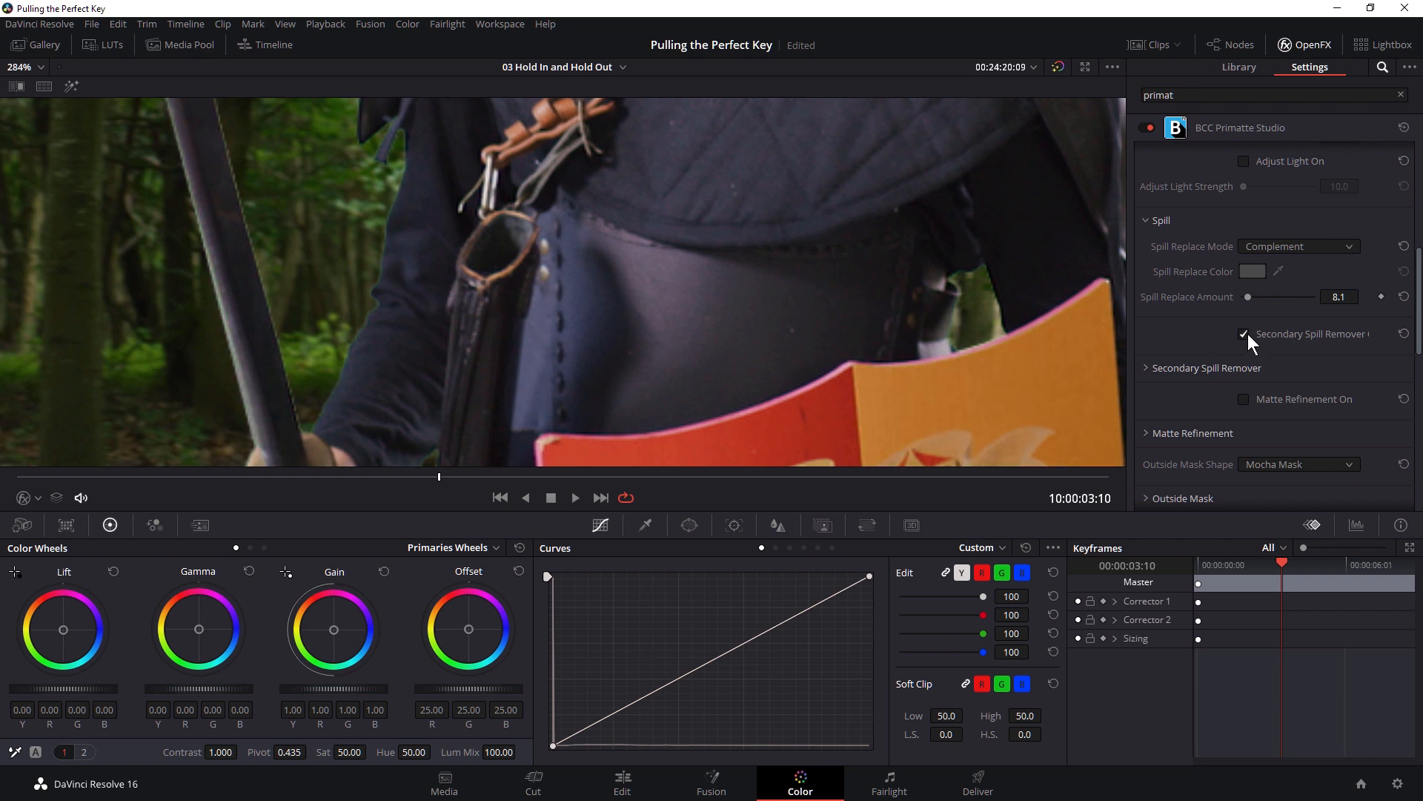
pyautogui.click(1245, 335)
# Step: Bring the whole figure back into view and play the composite to review the finished key
pyautogui.scroll(-6, 514, 295)
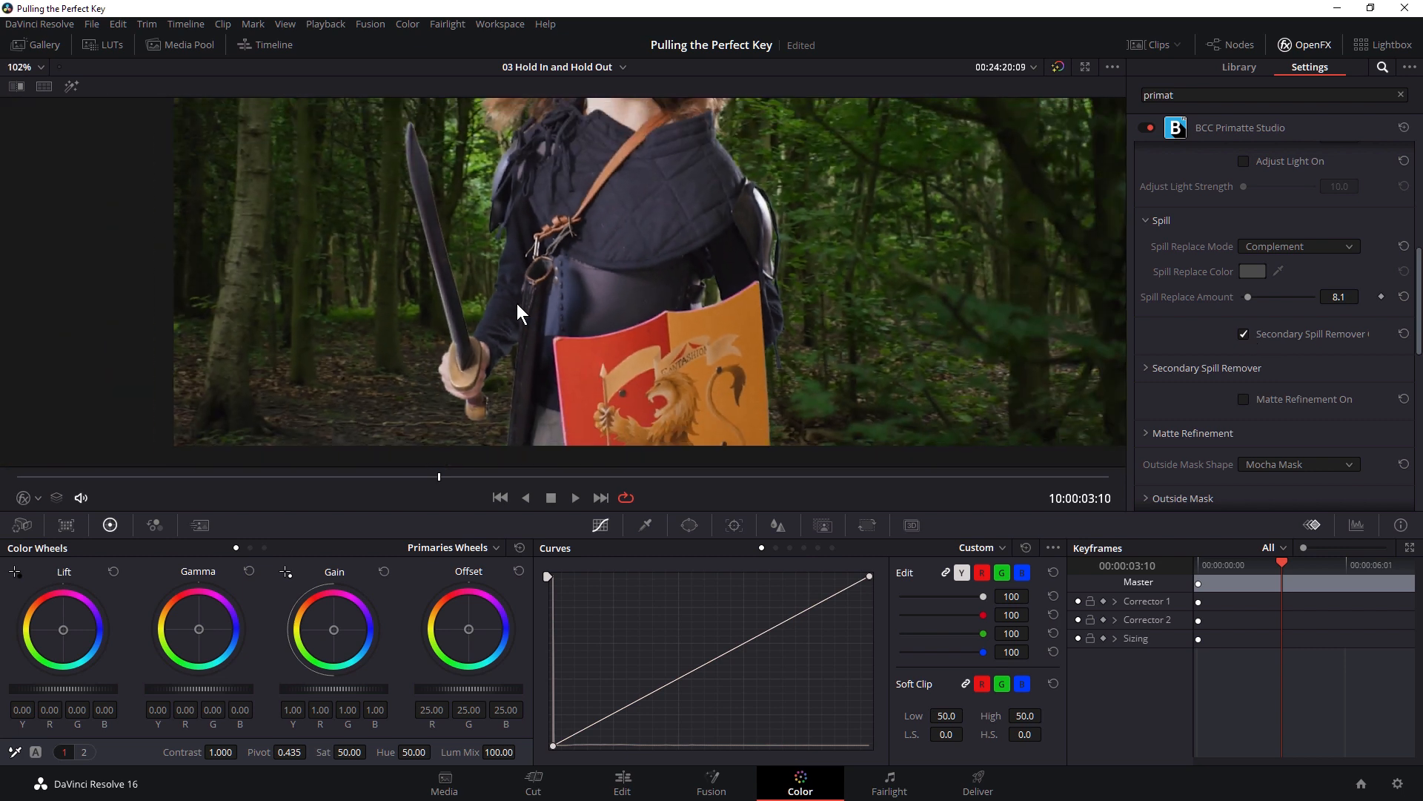
pyautogui.moveTo(605, 255); pyautogui.dragTo(567, 344)
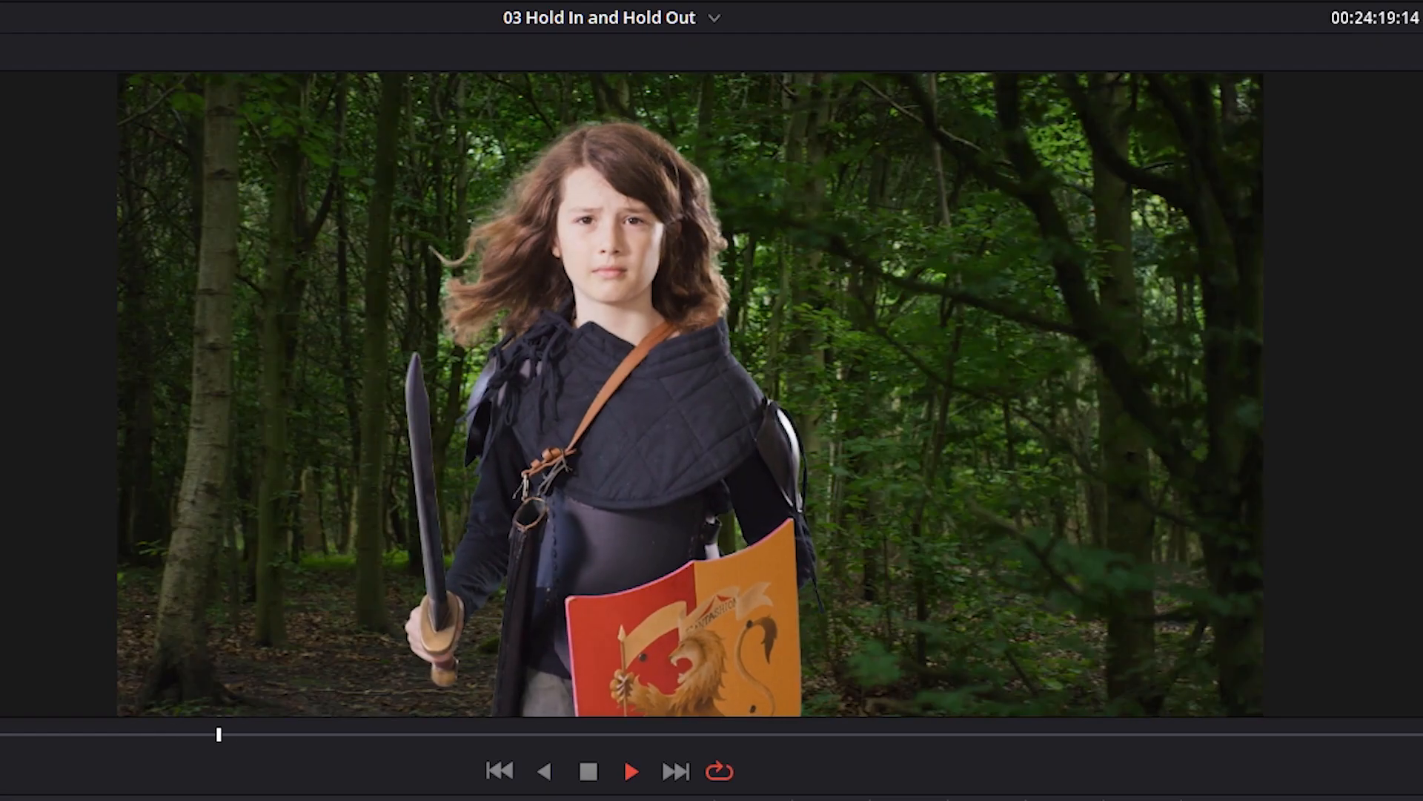